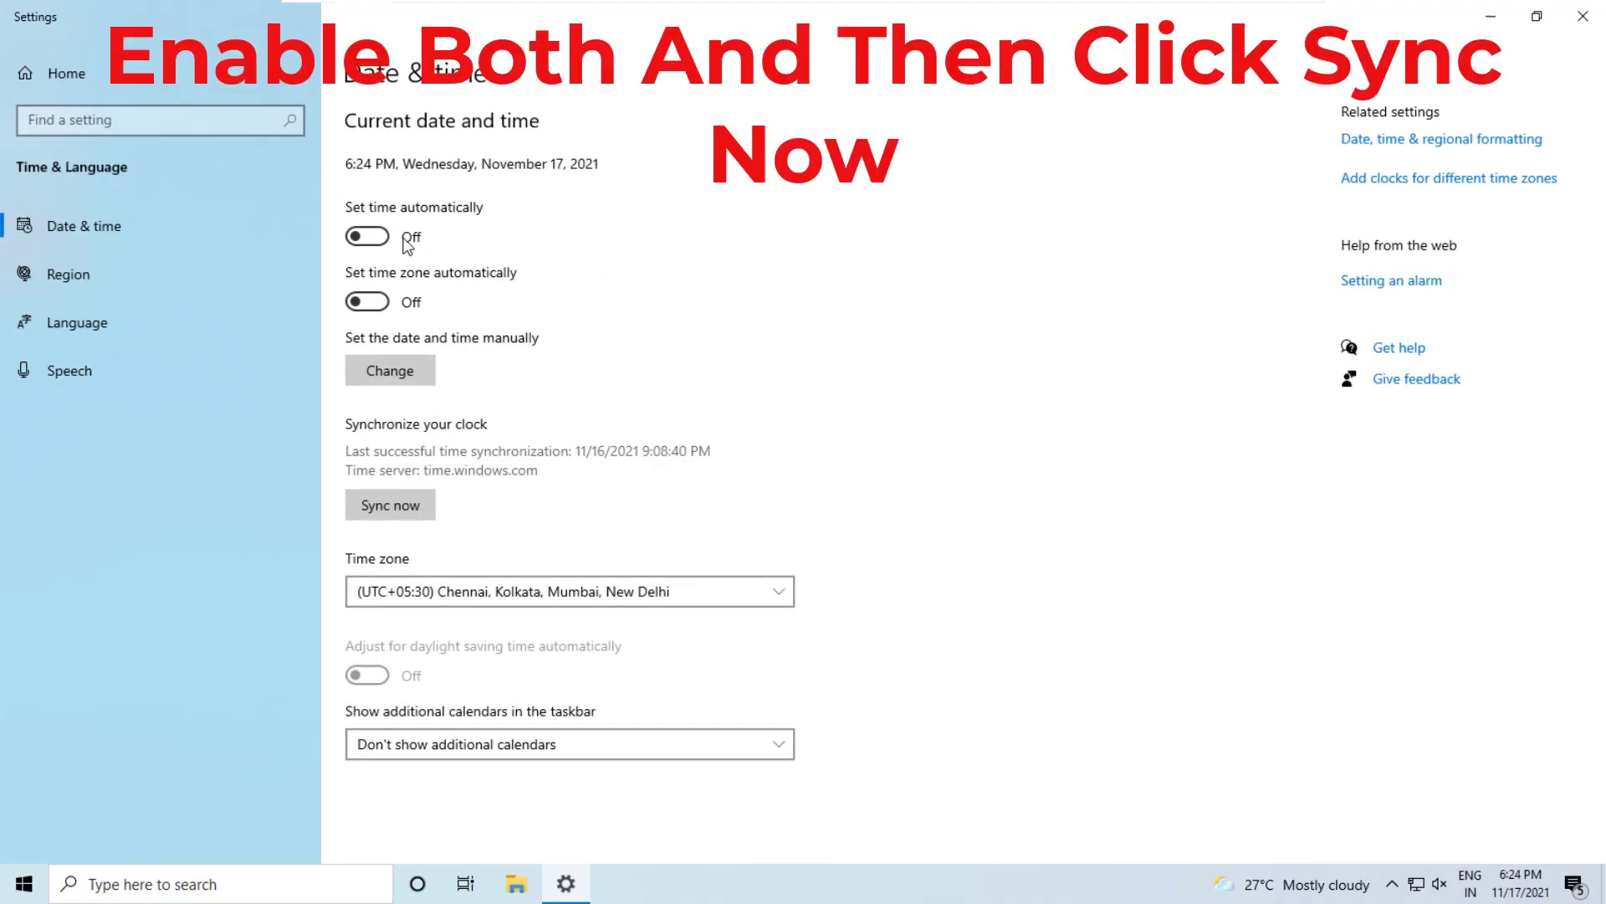
Turn on automatic time and automatic time zone, synchronize the clock, and close the date and time settings.
{"action": "left_click", "coordinate": [379, 239]}
{"action": "left_click", "coordinate": [378, 303]}
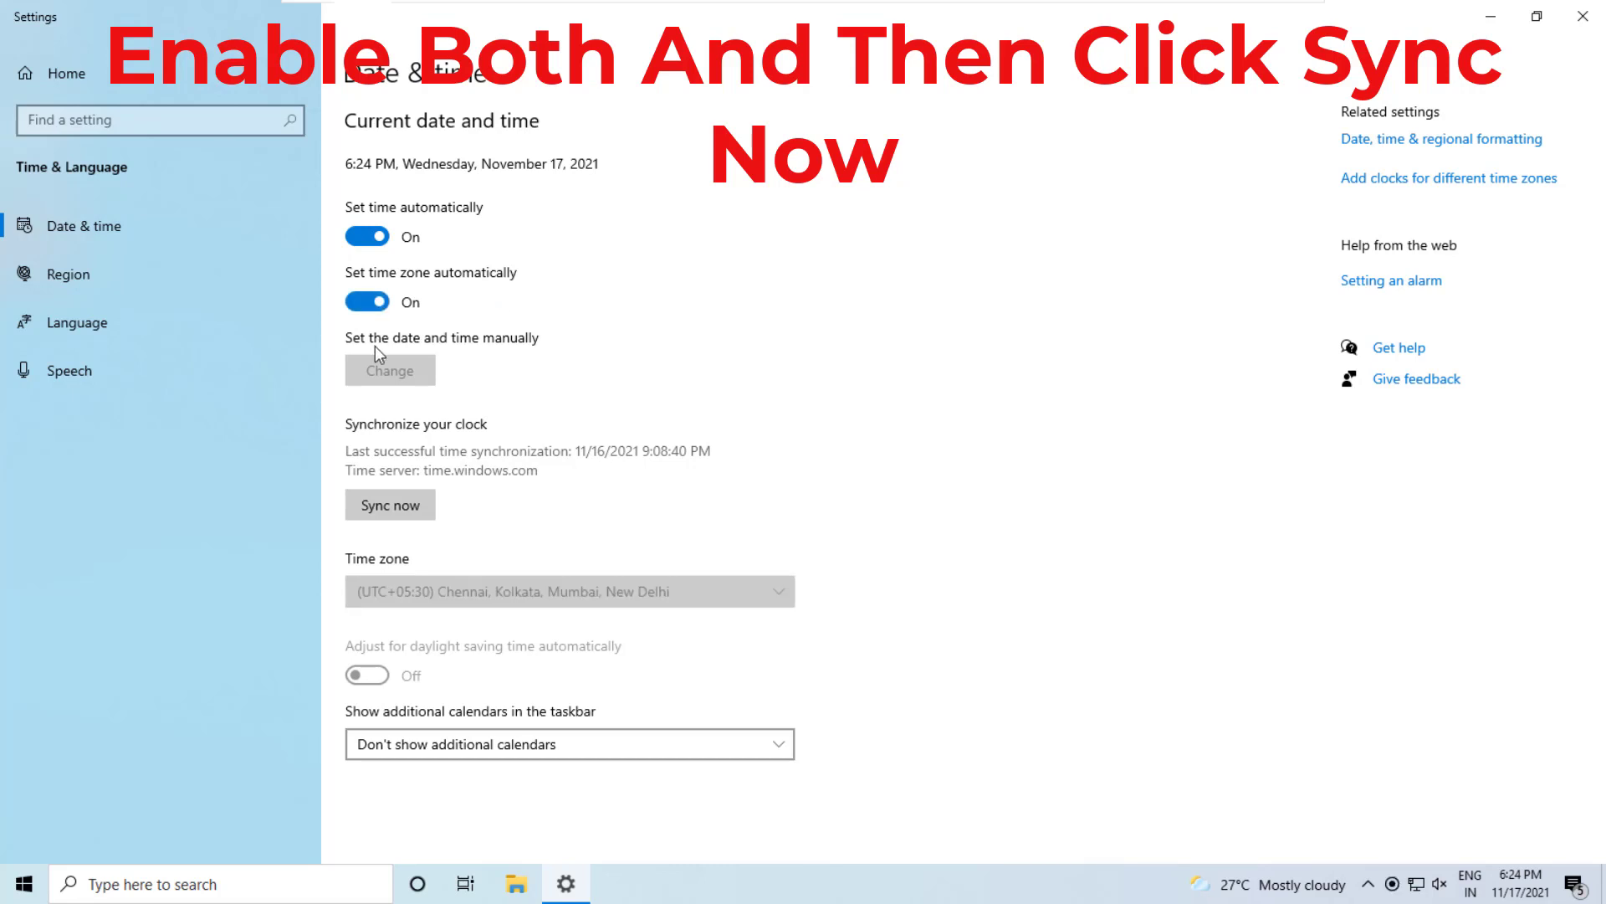
{"action": "left_click", "coordinate": [388, 502]}
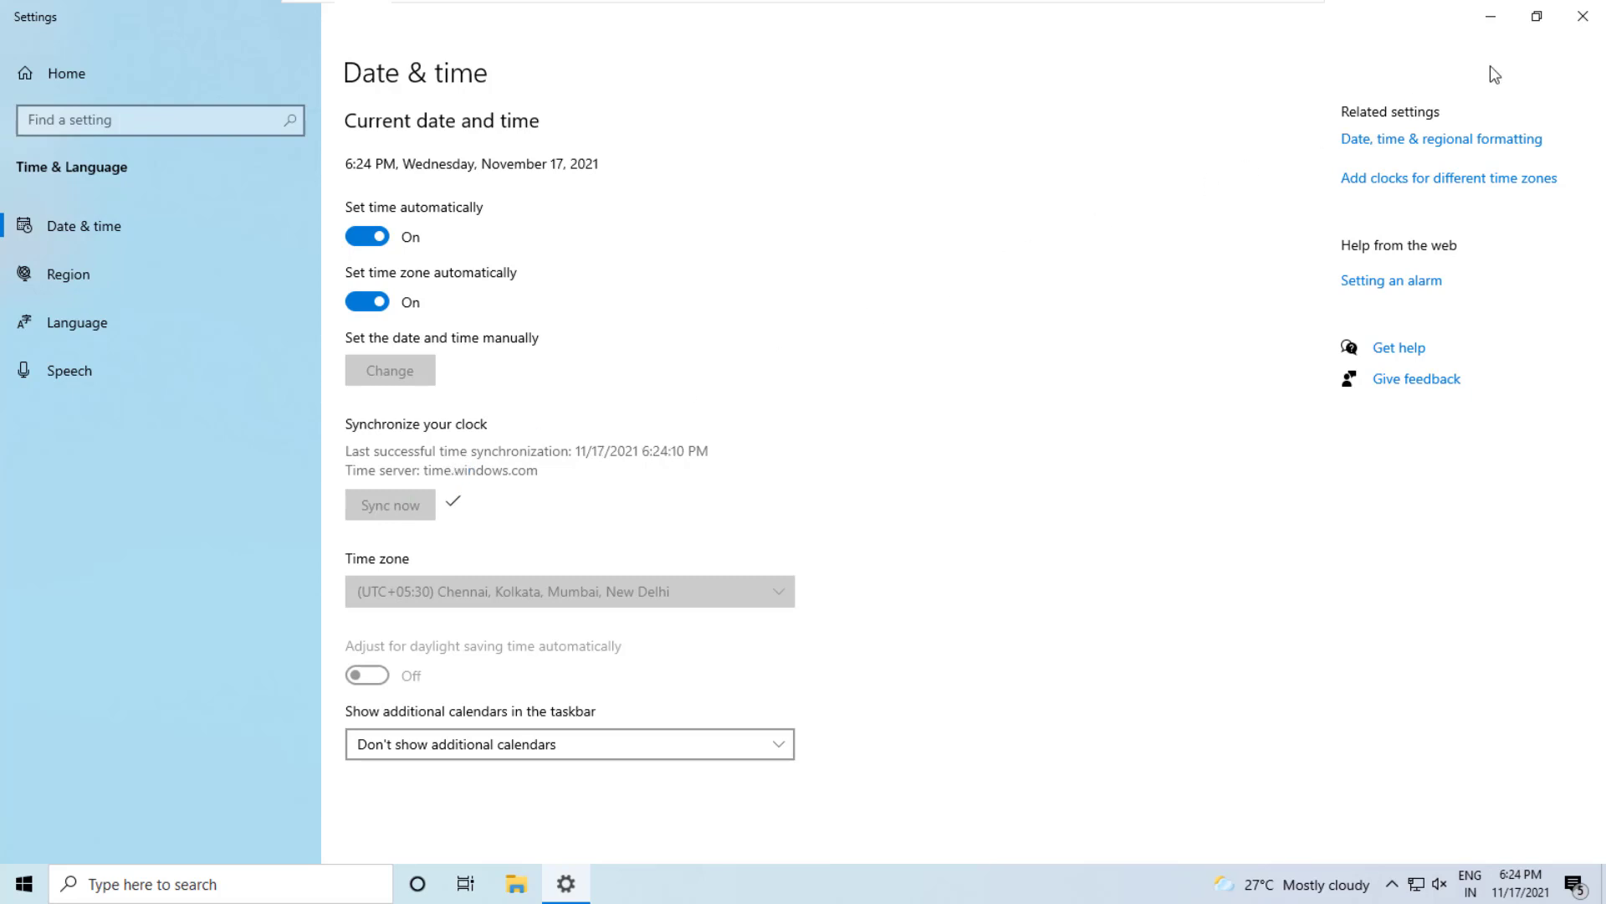
{"action": "left_click", "coordinate": [1572, 34]}
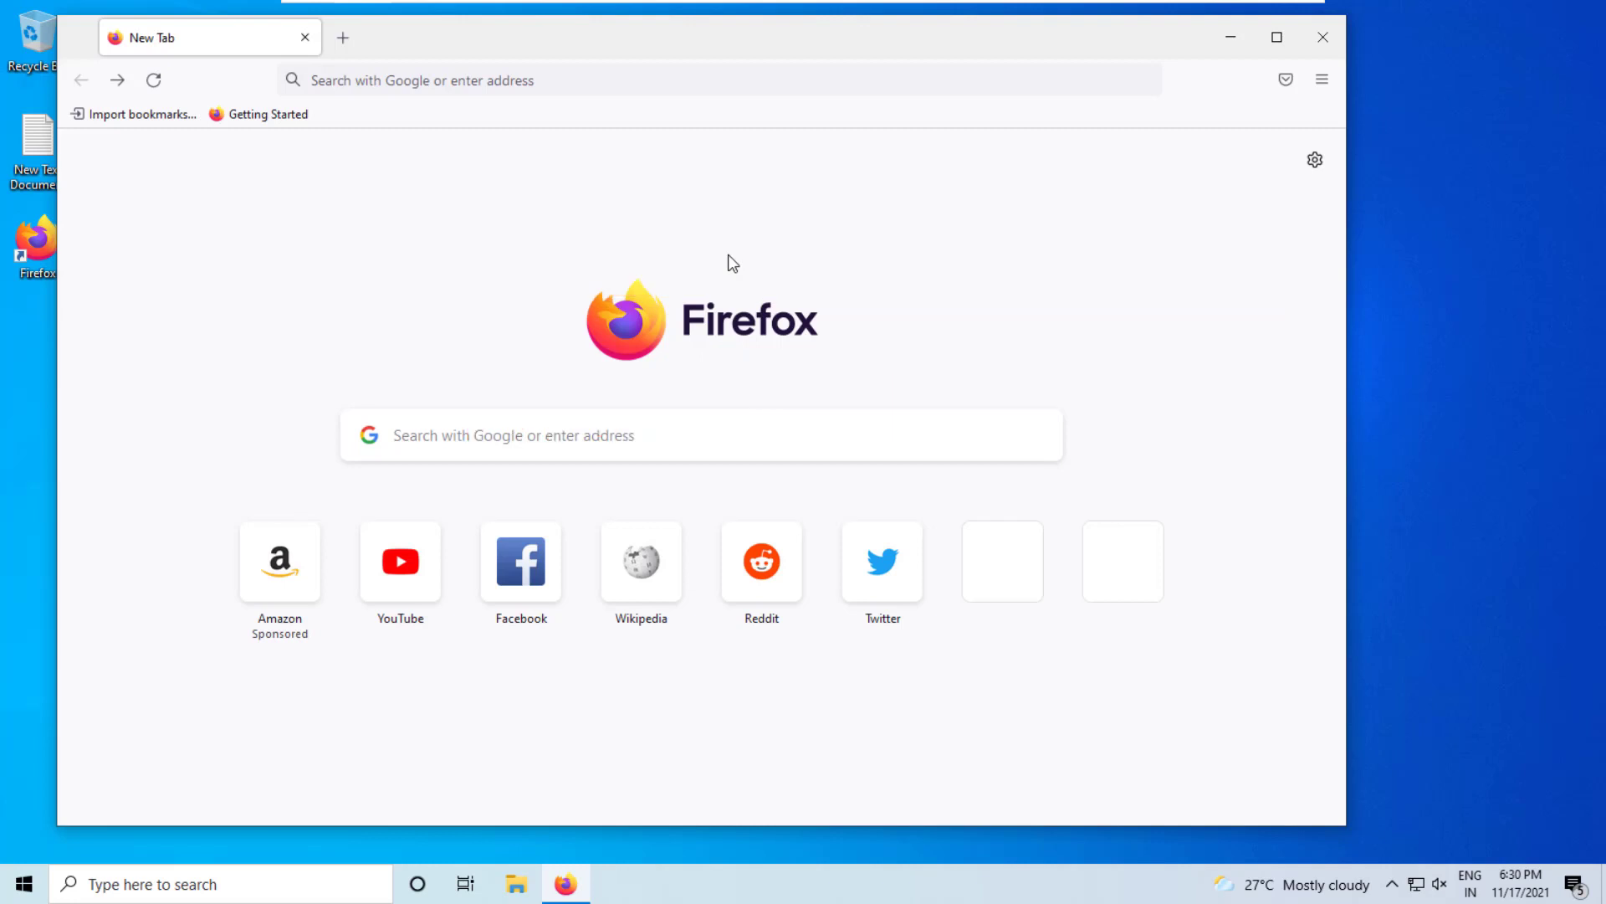
Open the Connection Settings dialog from the Network Settings section of Firefox's general settings.
{"action": "left_click", "coordinate": [1321, 82]}
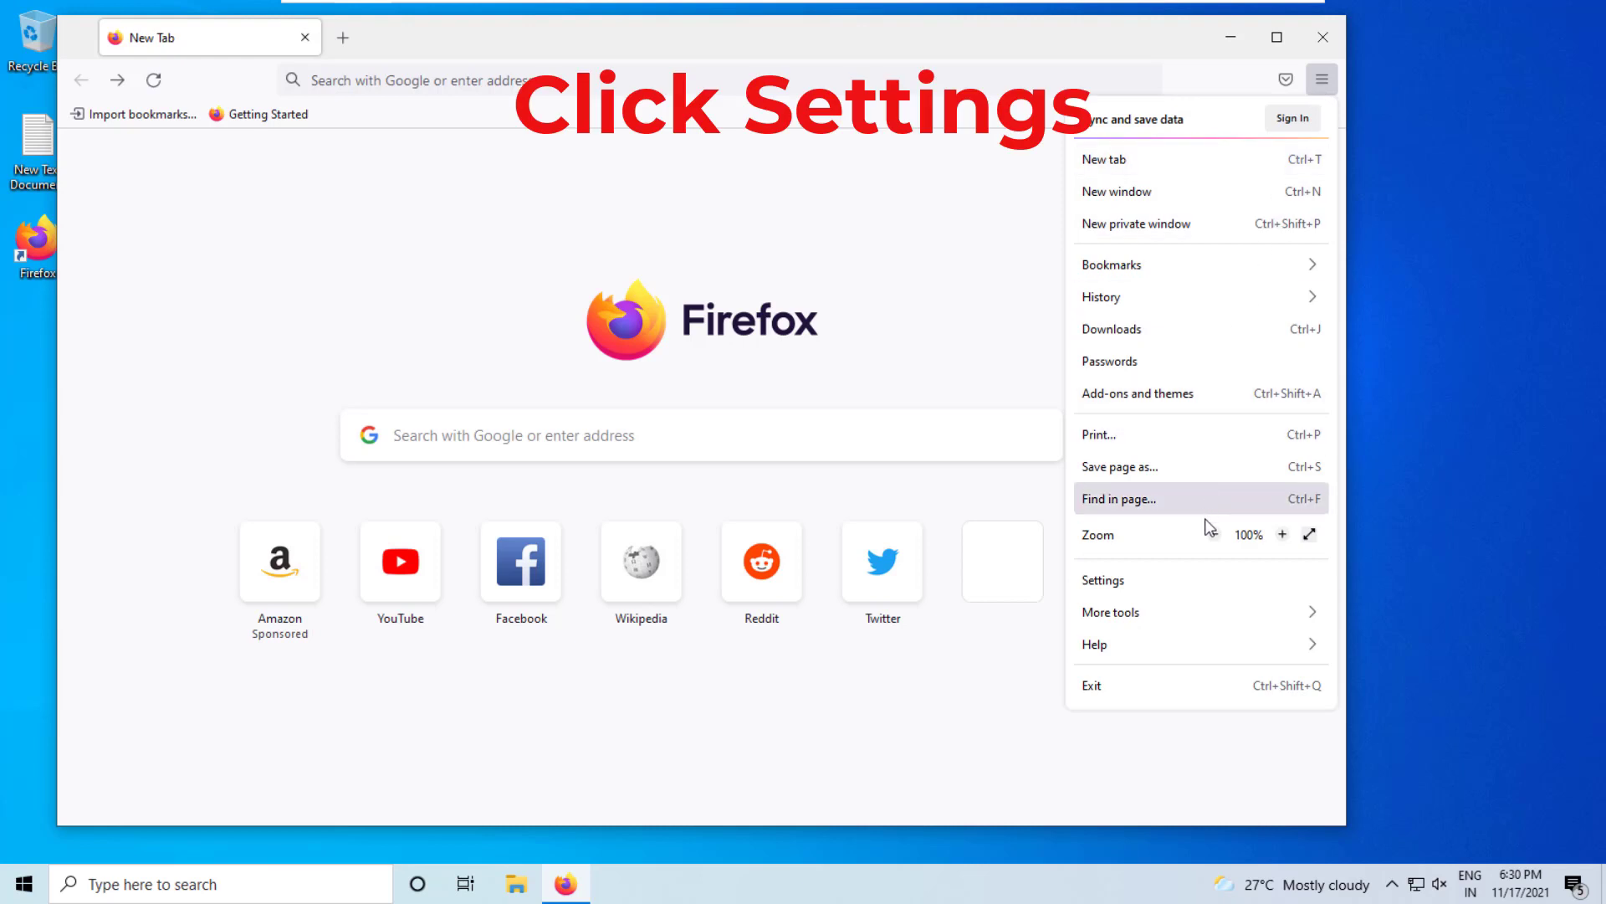
{"action": "left_click", "coordinate": [1131, 583]}
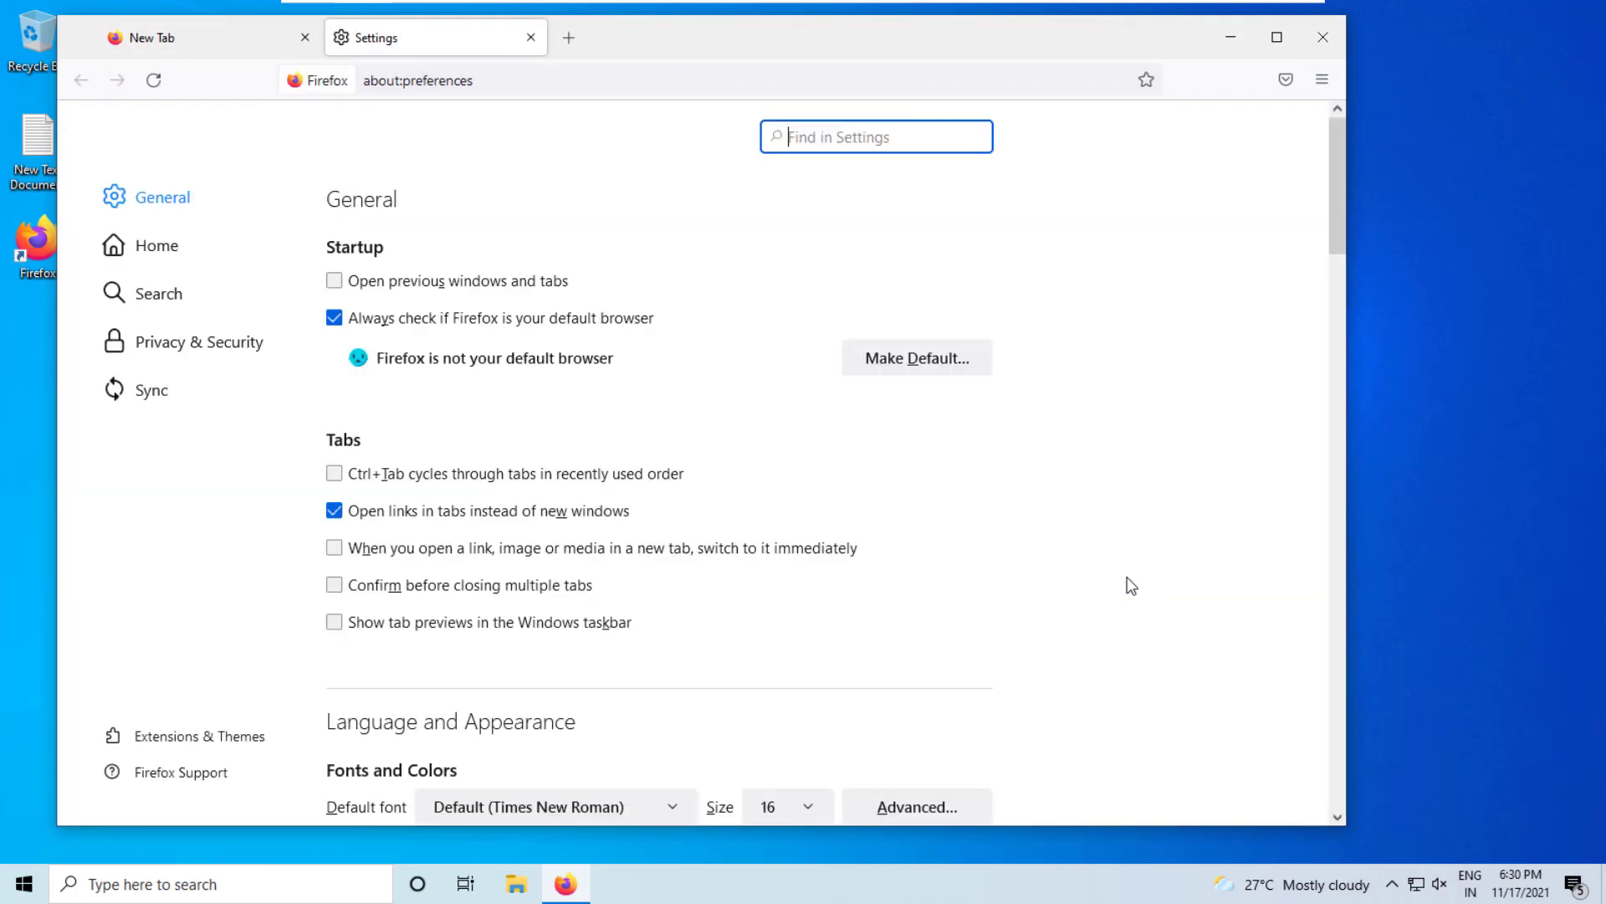
{"action": "scroll", "coordinate": [1133, 576], "scroll_direction": "down", "scroll_amount": 20}
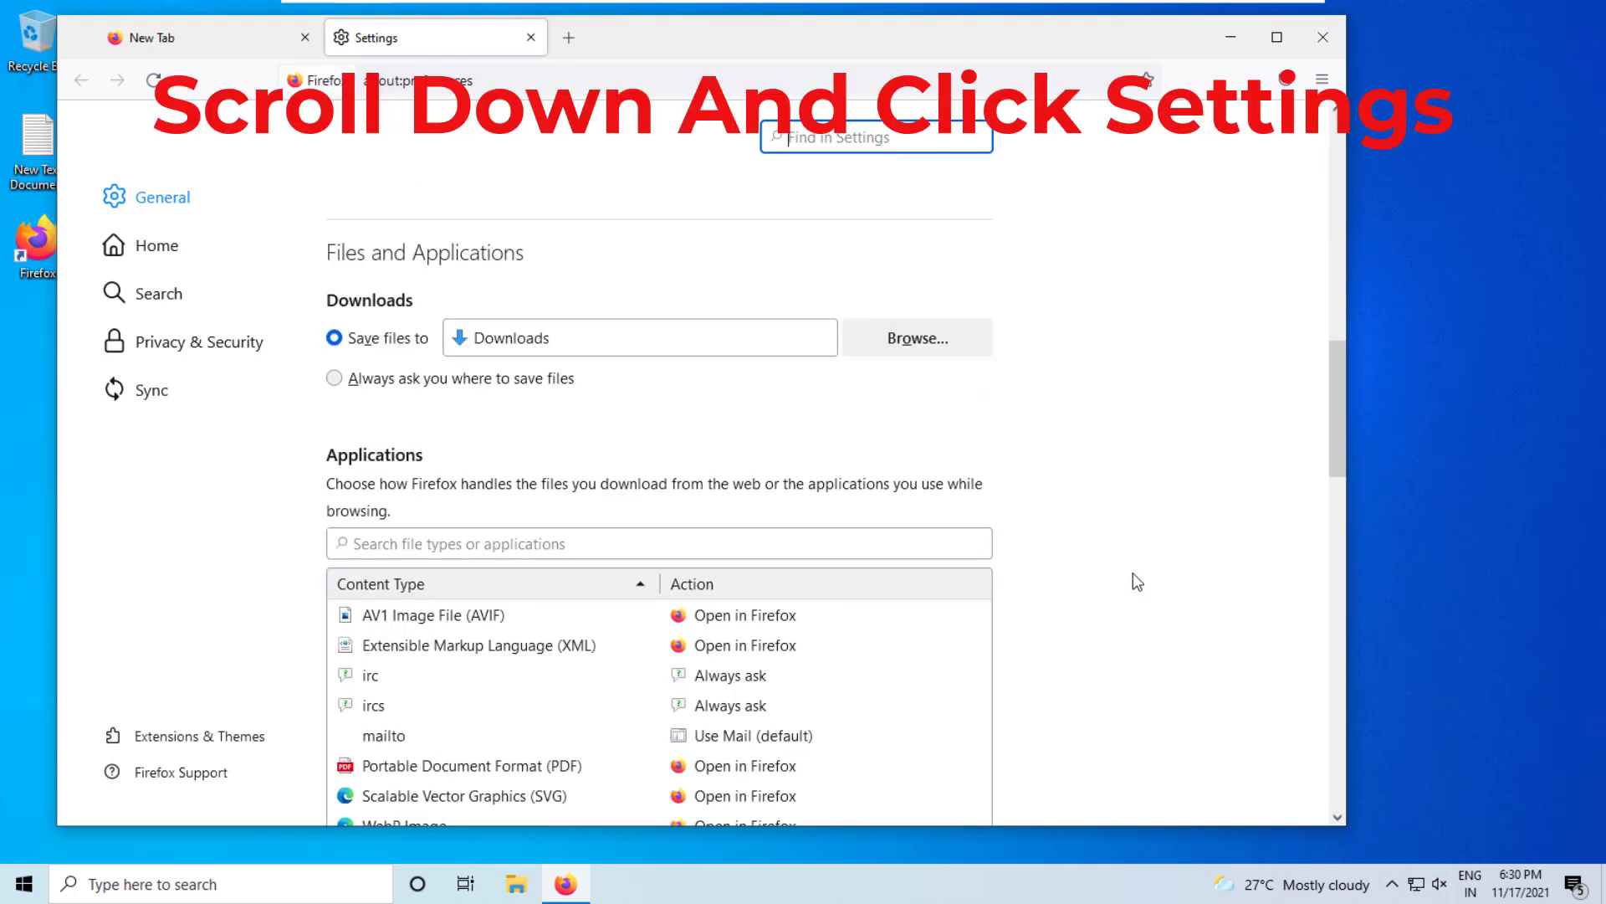
{"action": "scroll", "coordinate": [1136, 581], "scroll_direction": "down", "scroll_amount": 10}
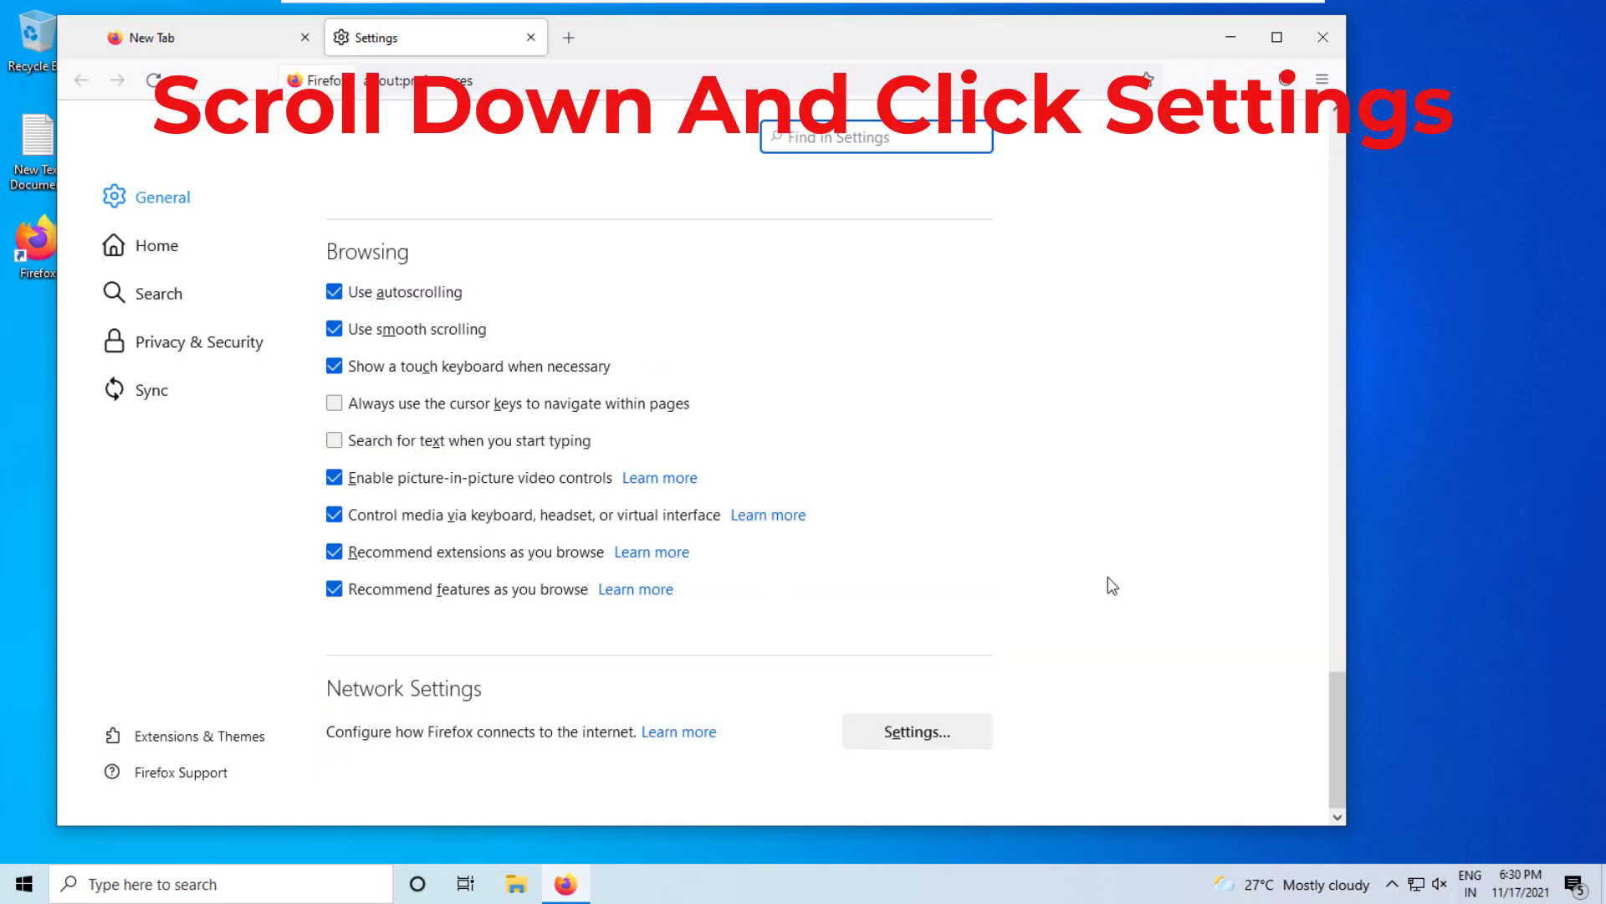
{"action": "left_click", "coordinate": [917, 733]}
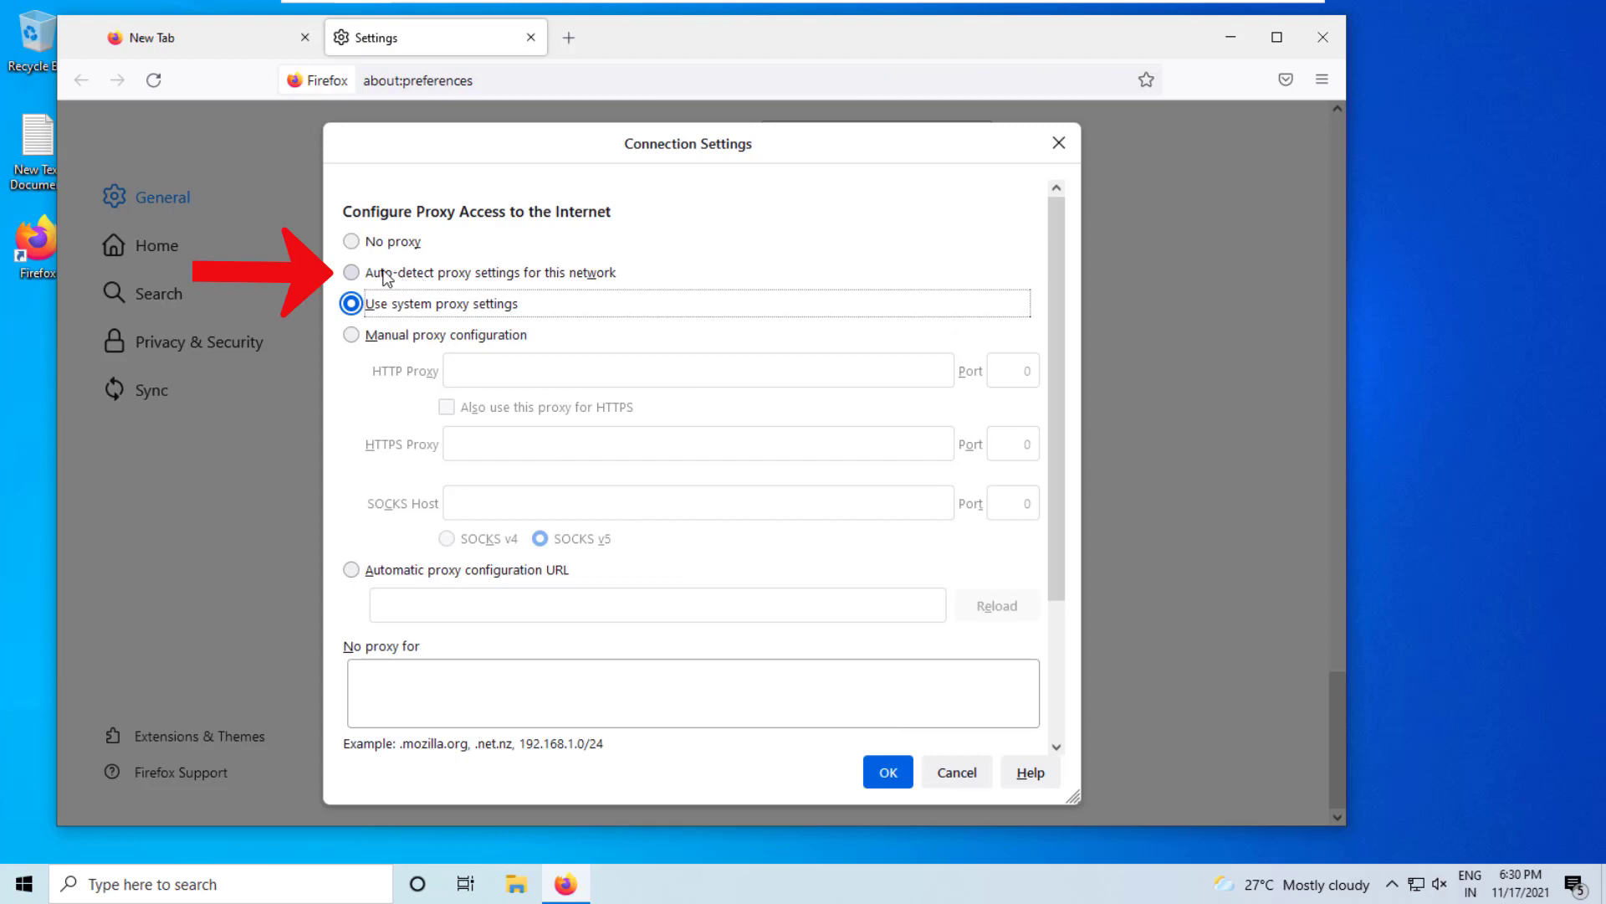
Set the proxy to auto-detect for this network, enable DNS over HTTPS, and apply the connection settings.
{"action": "left_click", "coordinate": [408, 276]}
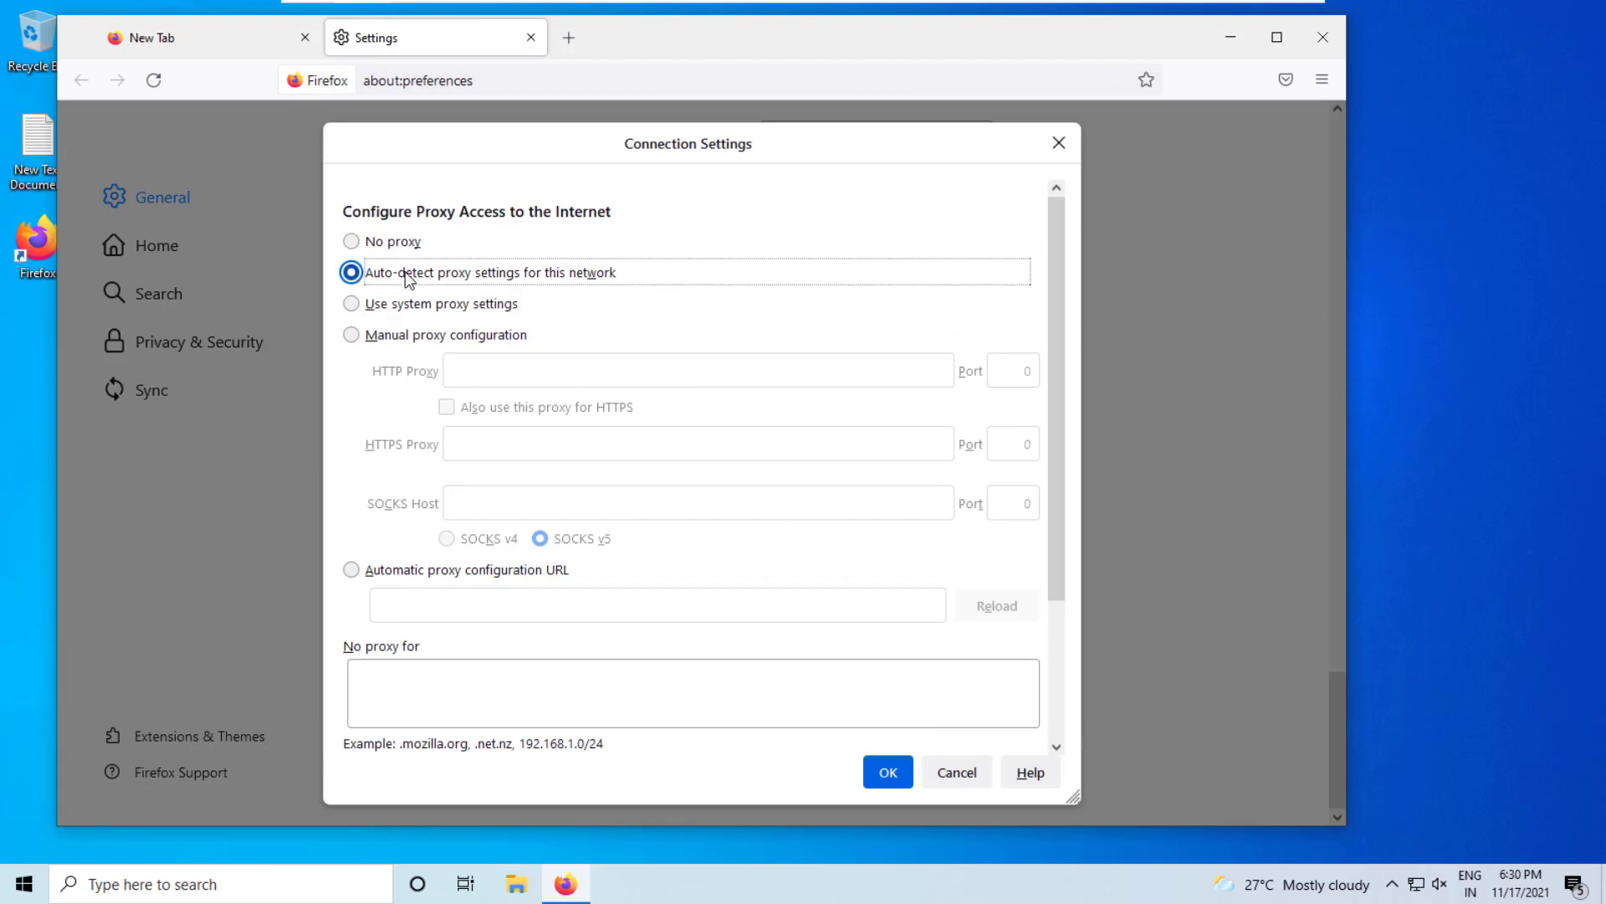
{"action": "scroll", "coordinate": [403, 333], "scroll_direction": "down", "scroll_amount": 4}
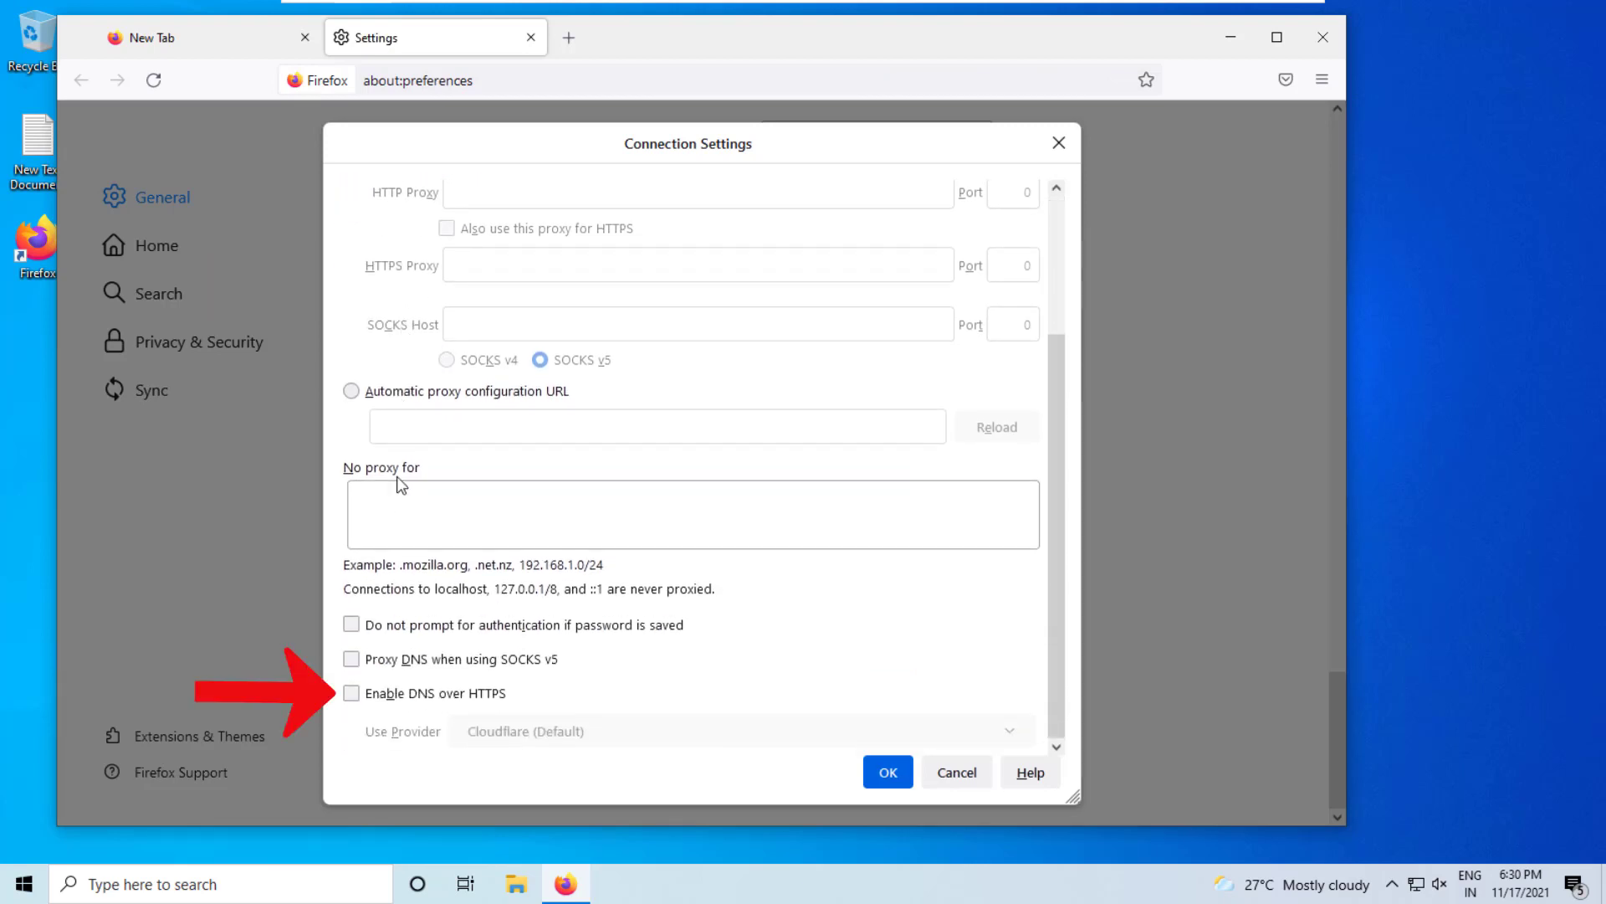
{"action": "left_click", "coordinate": [393, 698]}
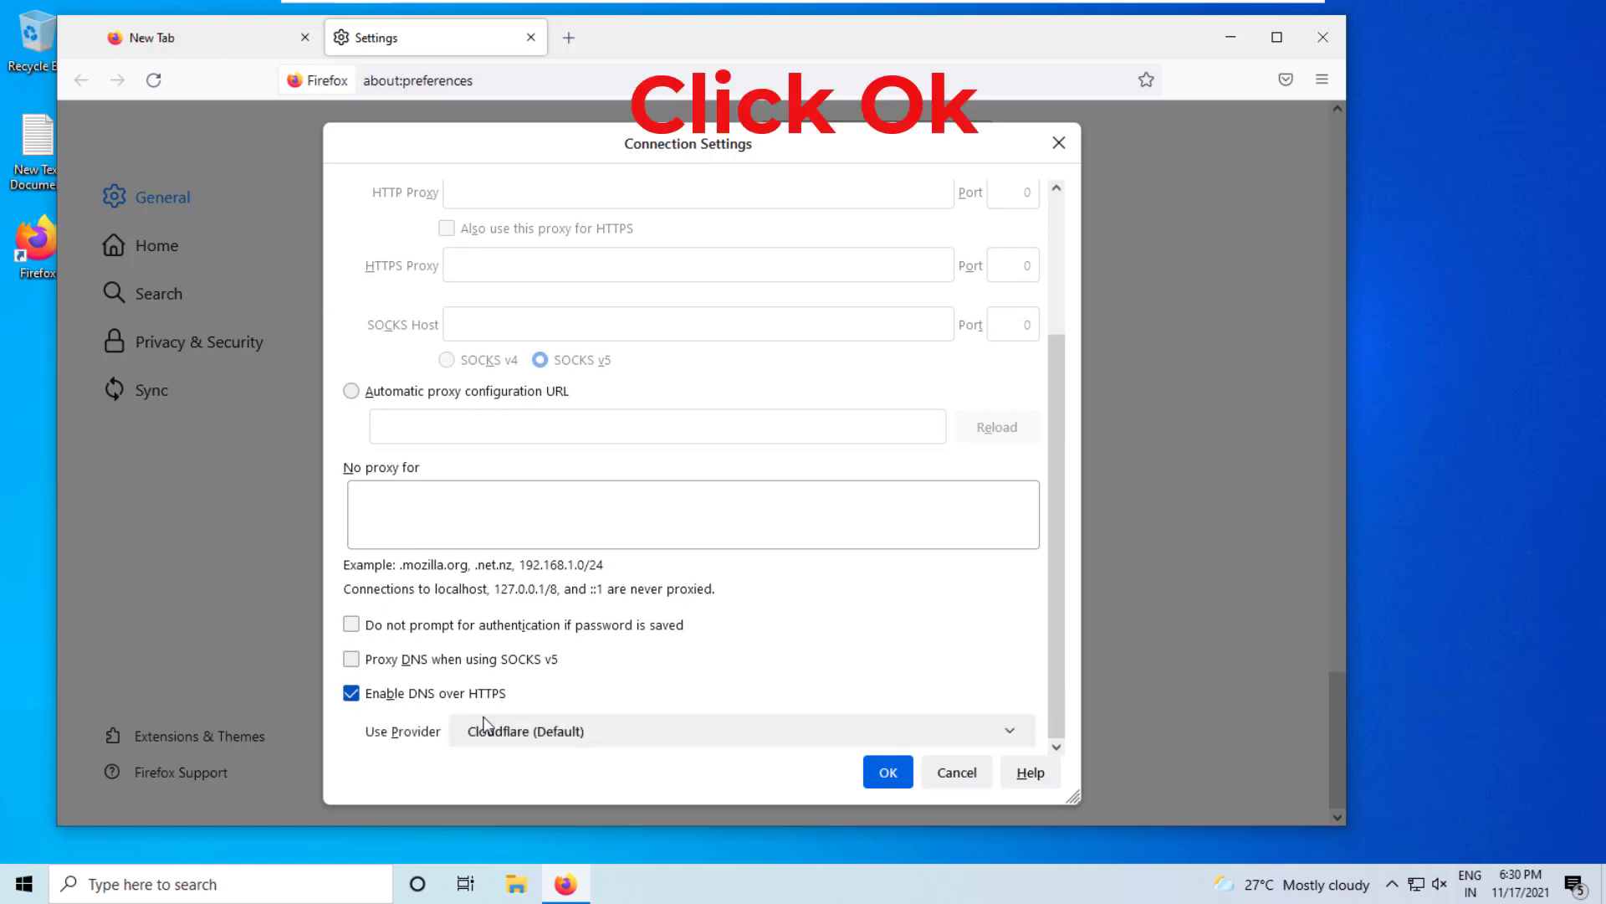
{"action": "left_click", "coordinate": [885, 773]}
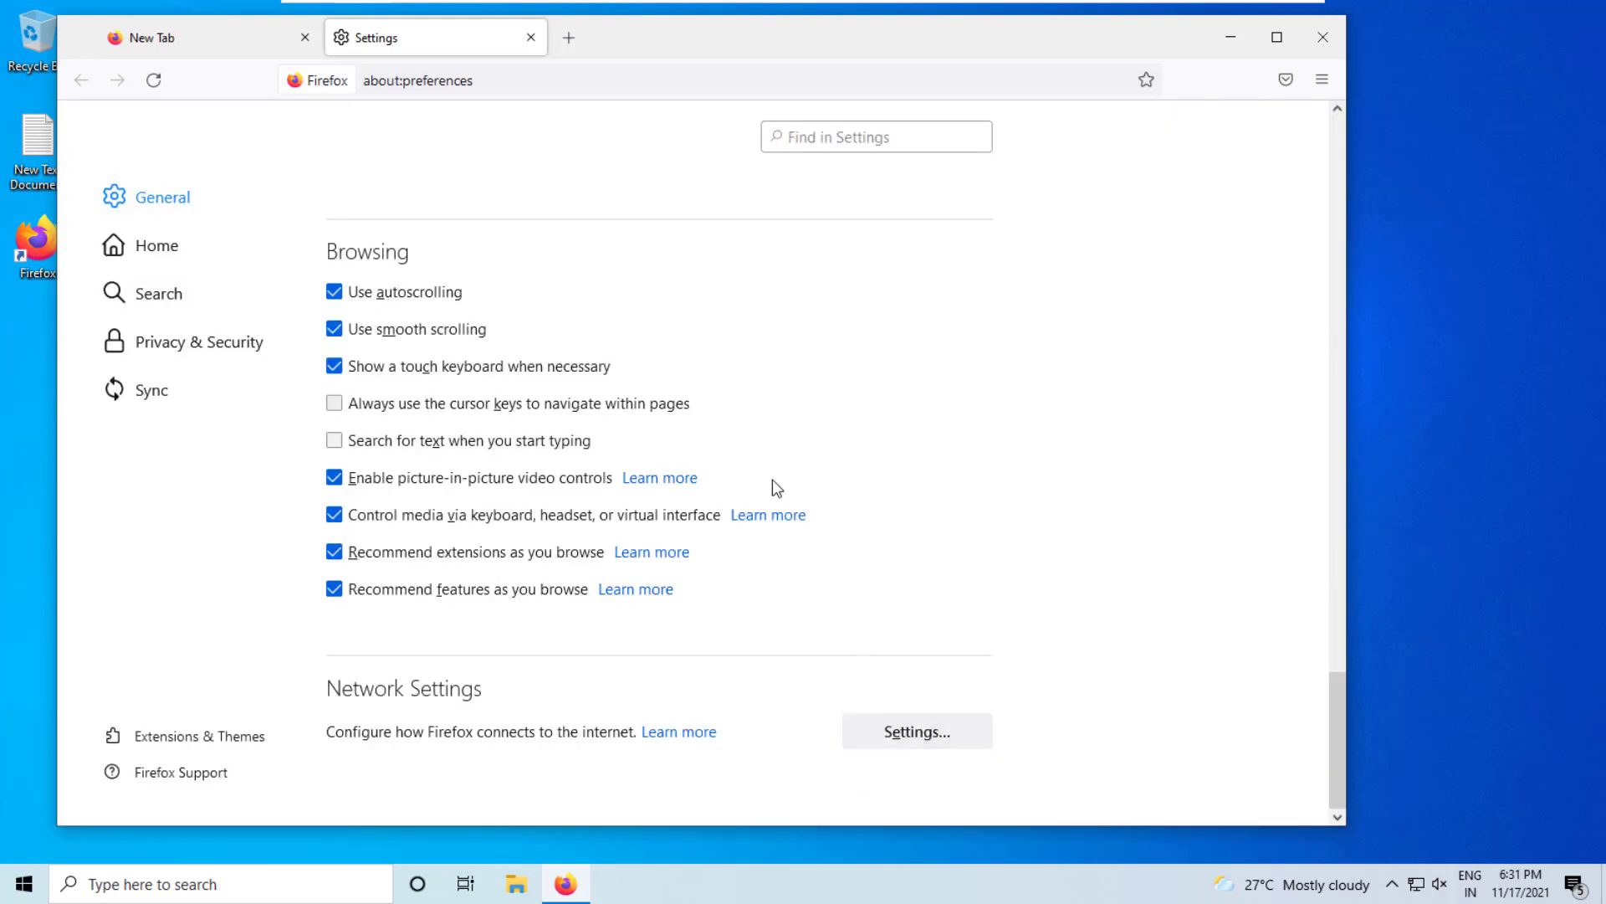
Search for "google" in a new browser tab, load the Google homepage from the results, and close the browser.
{"action": "left_click", "coordinate": [571, 40]}
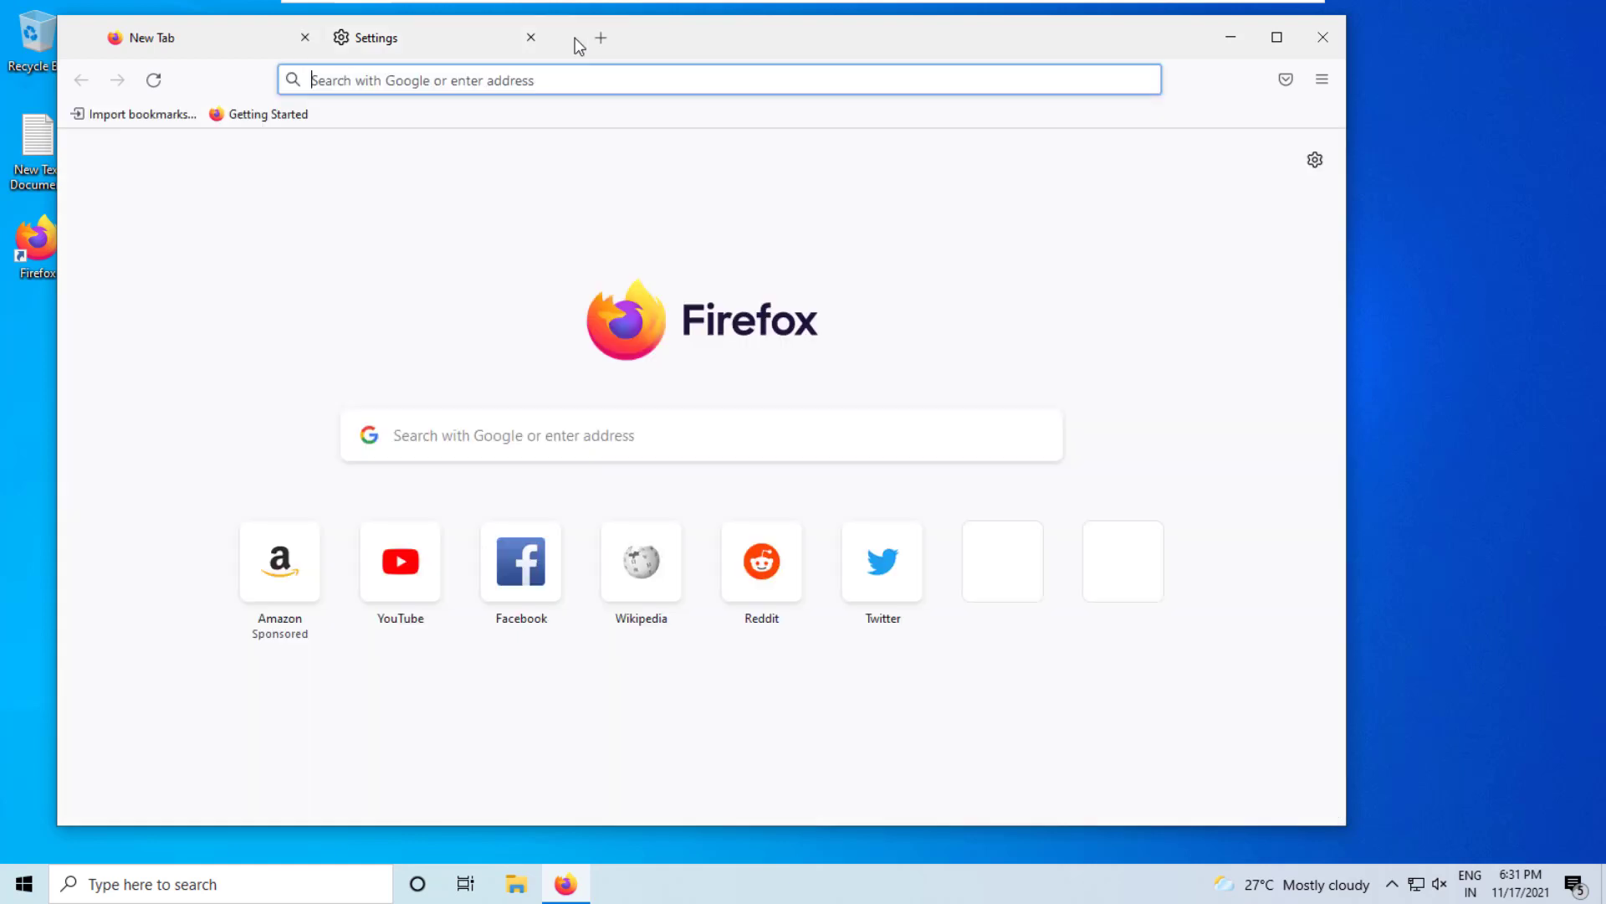
{"action": "left_click", "coordinate": [599, 79]}
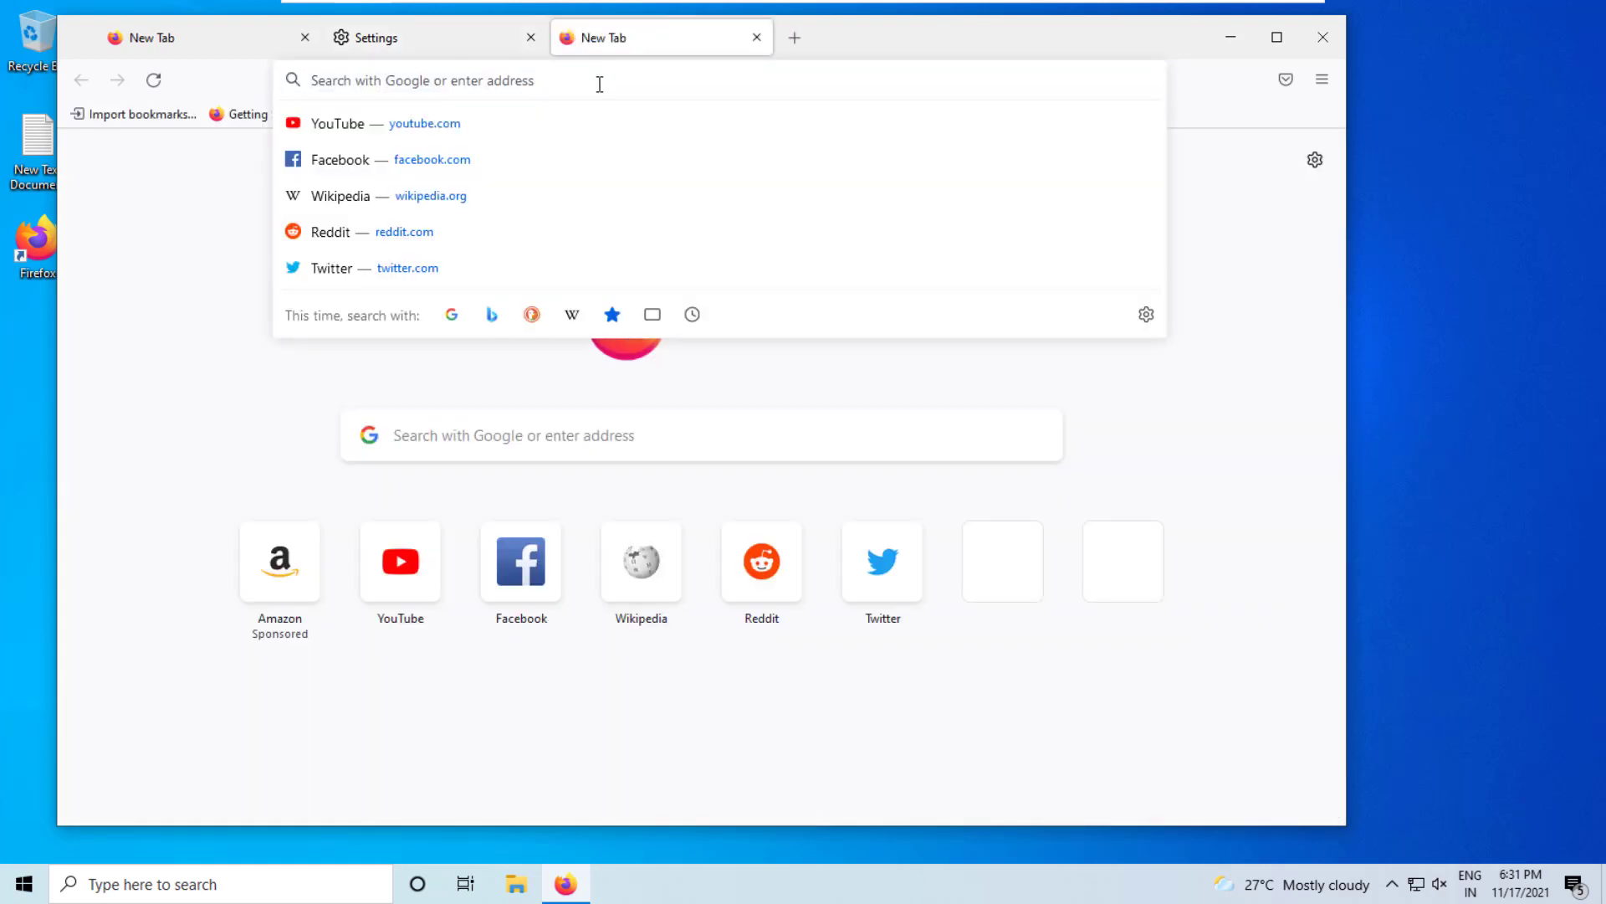
{"action": "type", "text": "goo"}
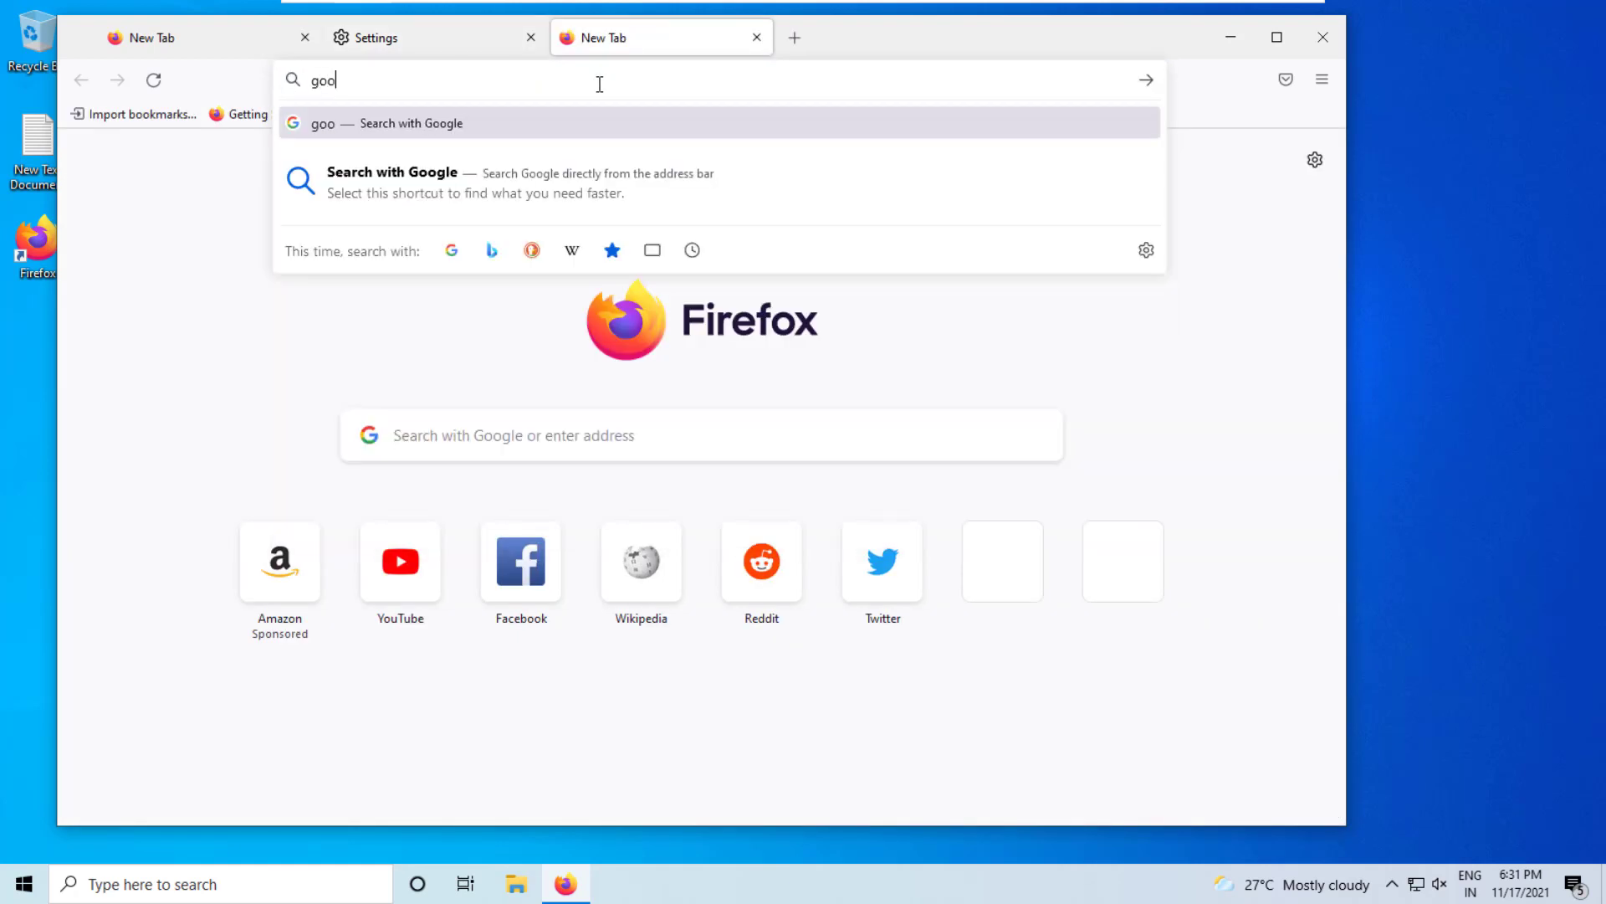
{"action": "type", "text": "gle"}
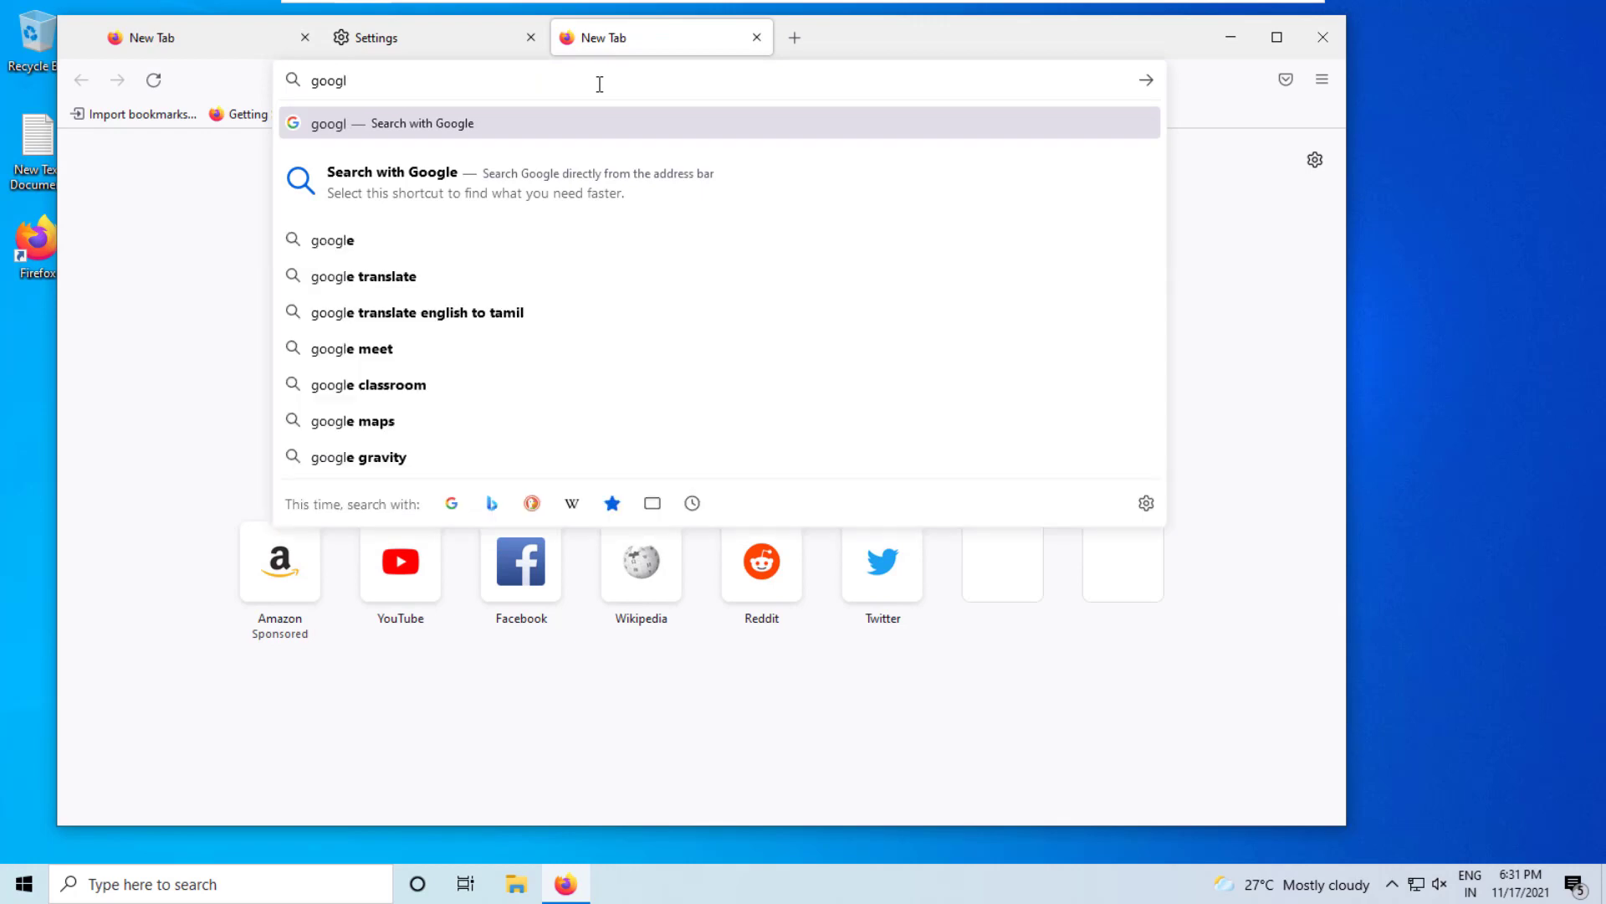
{"action": "key", "text": "Return"}
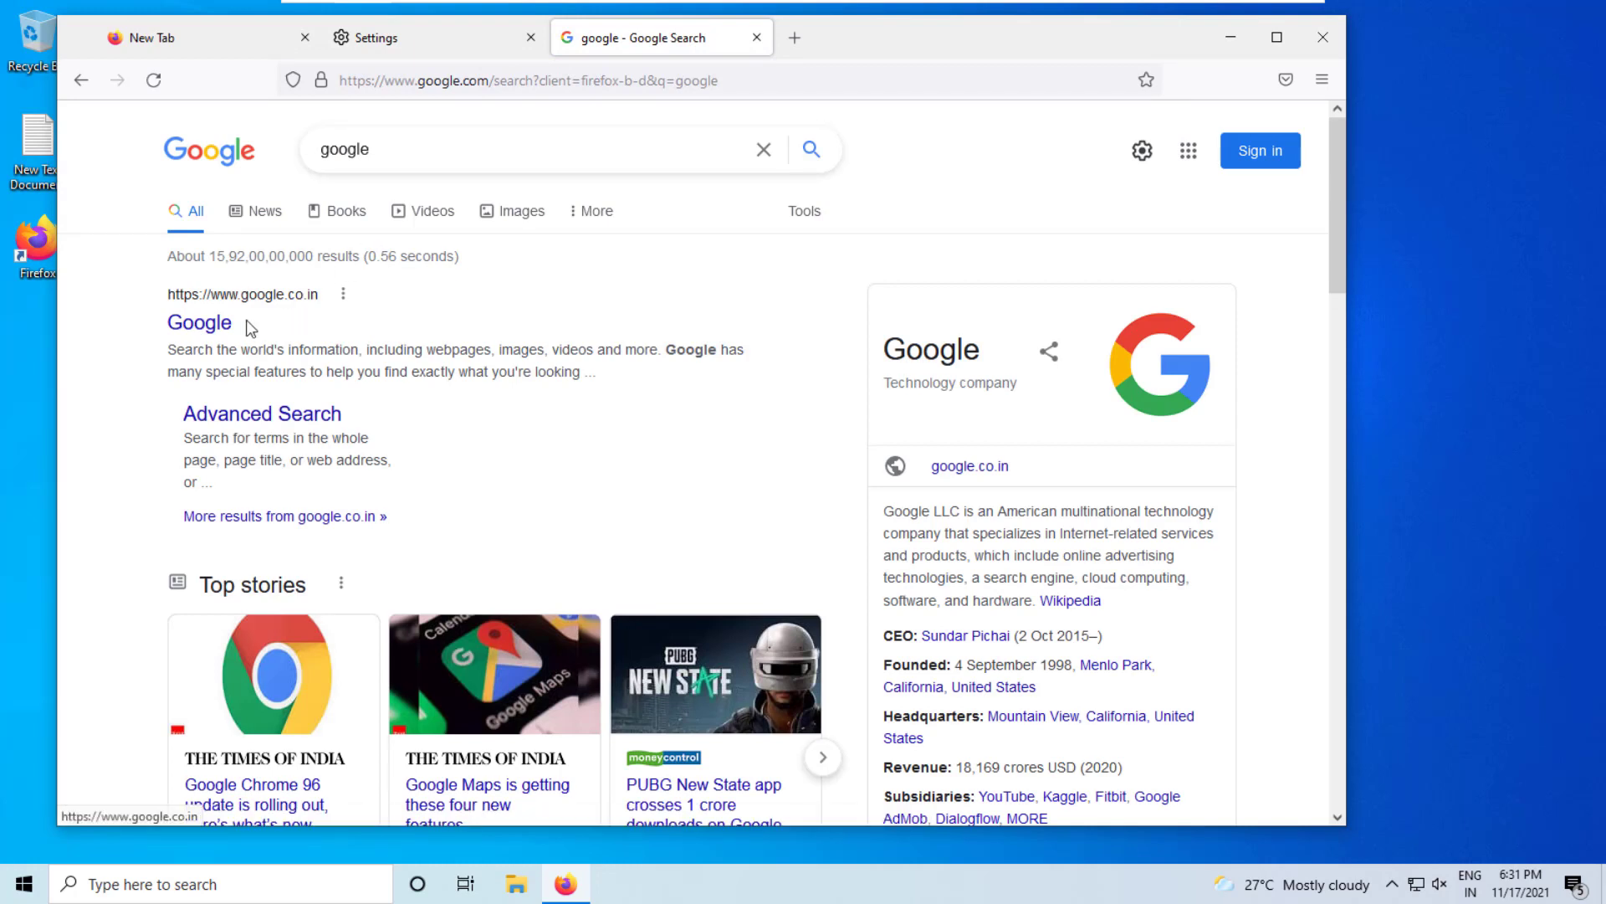
{"action": "left_click", "coordinate": [276, 326]}
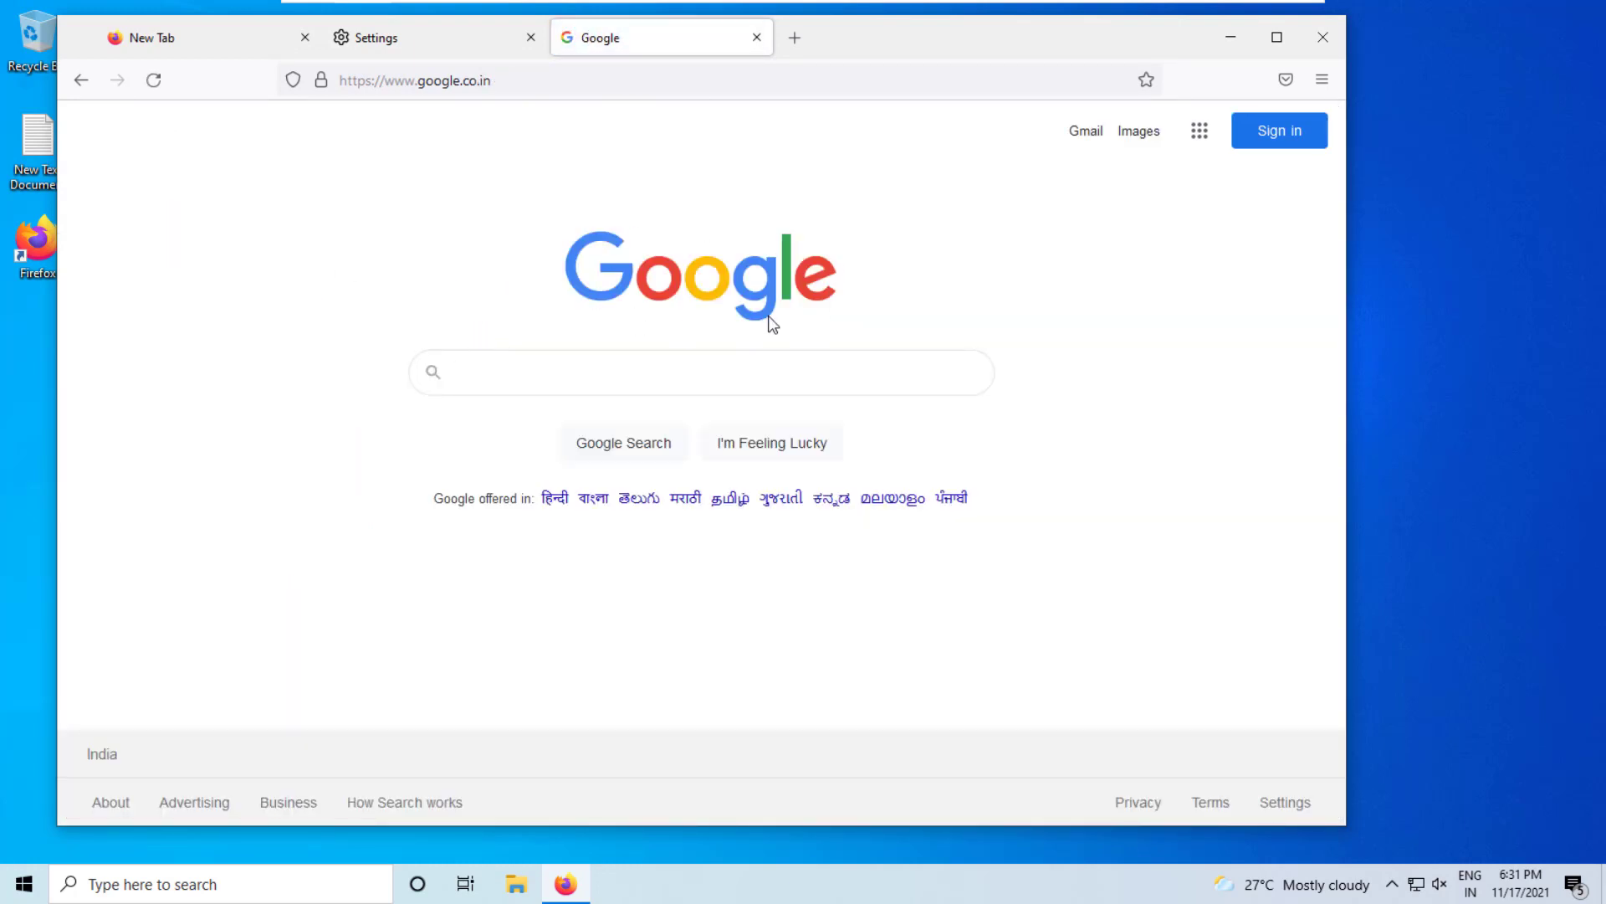
{"action": "left_click", "coordinate": [1320, 48]}
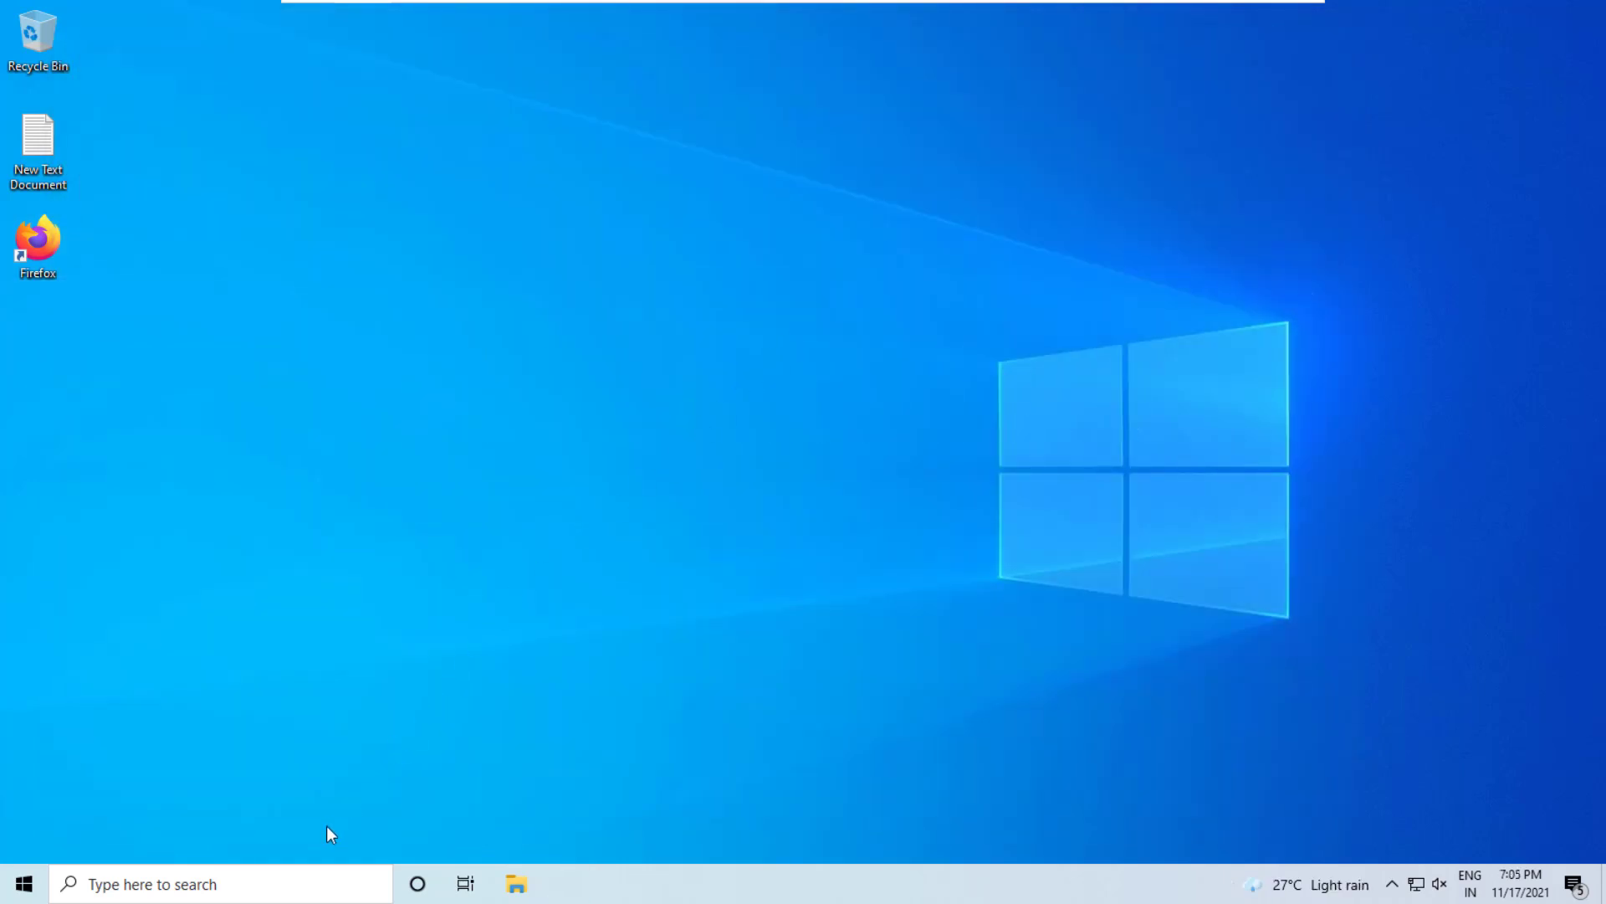
Find Command Prompt with a Windows search for "cmd" and run it as administrator, allowing it to make changes.
{"action": "left_click", "coordinate": [291, 879]}
{"action": "type", "text": "c"}
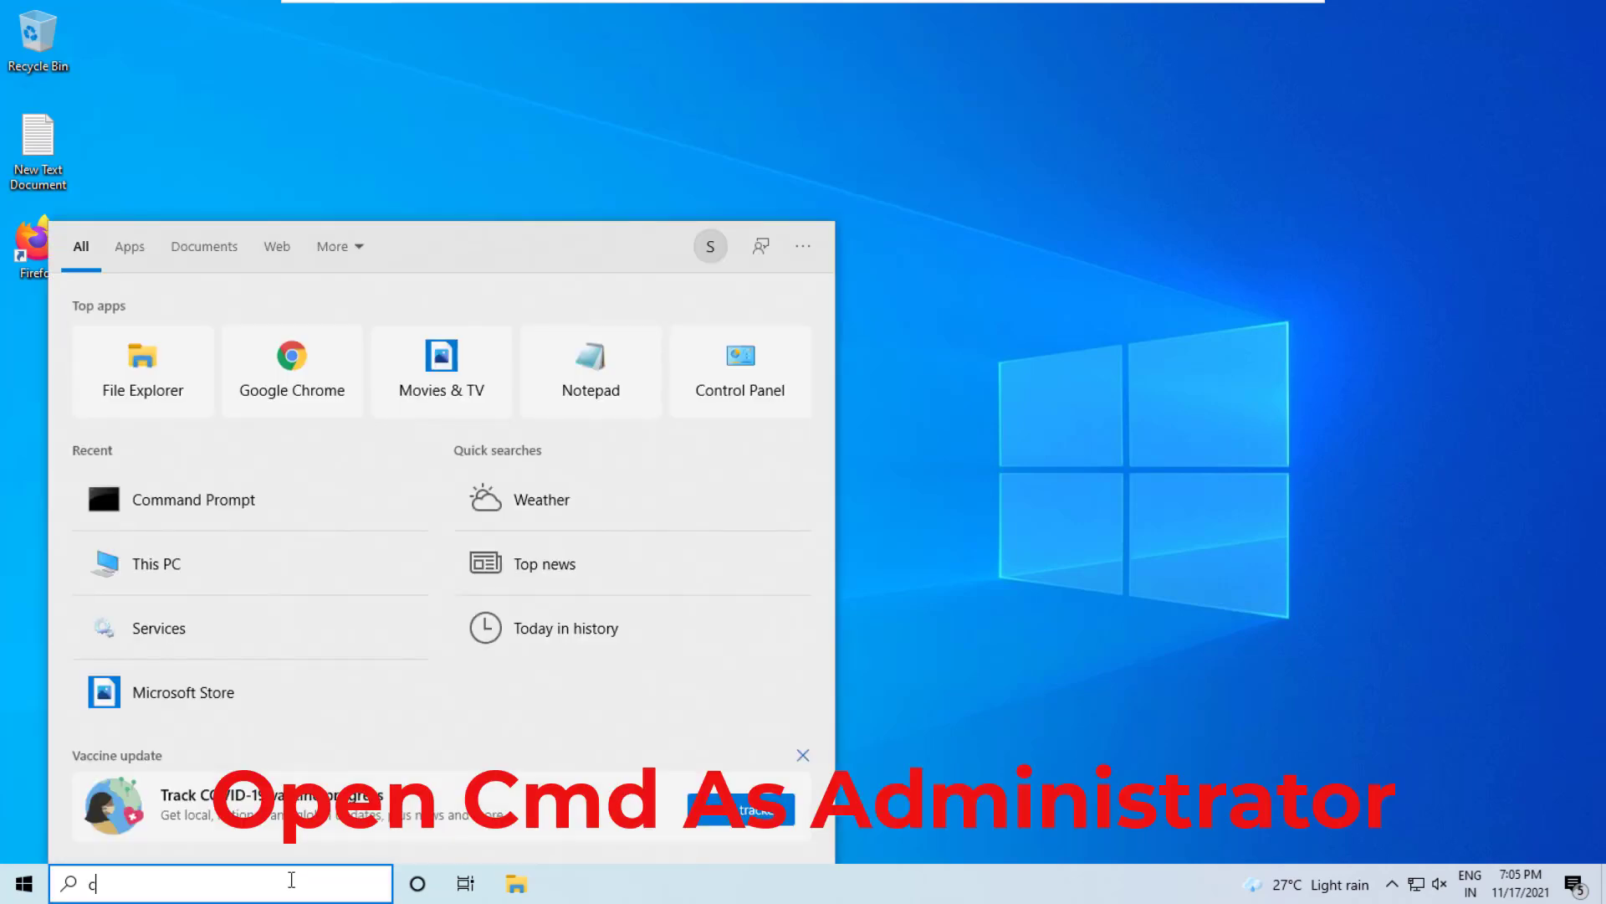
{"action": "type", "text": "md"}
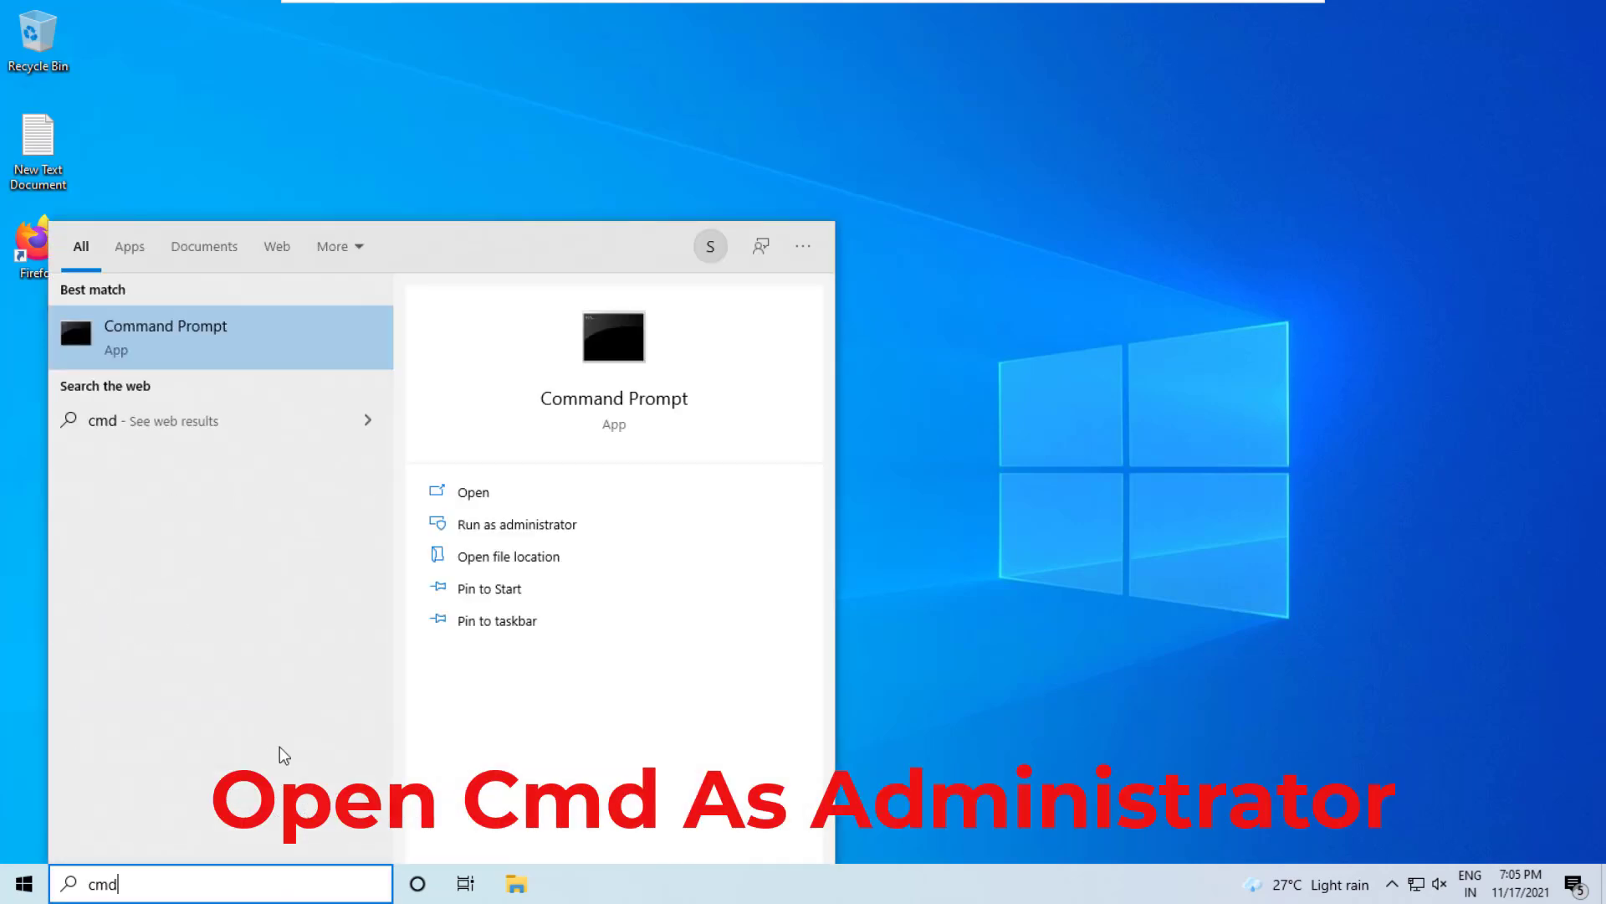
{"action": "right_click", "coordinate": [259, 338]}
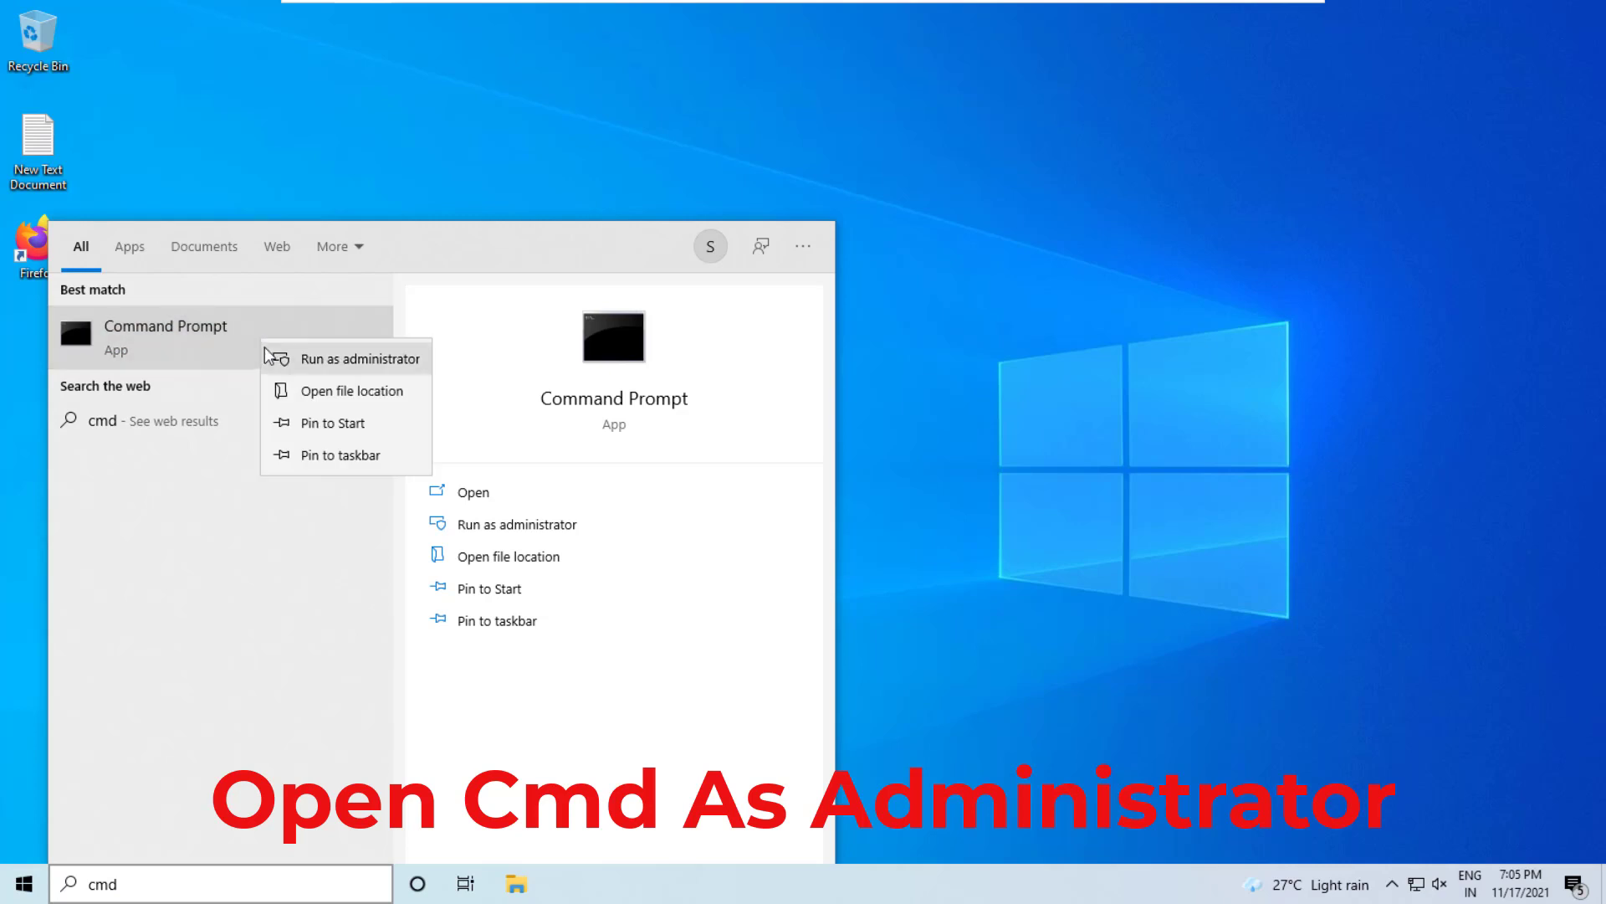
{"action": "left_click", "coordinate": [333, 360]}
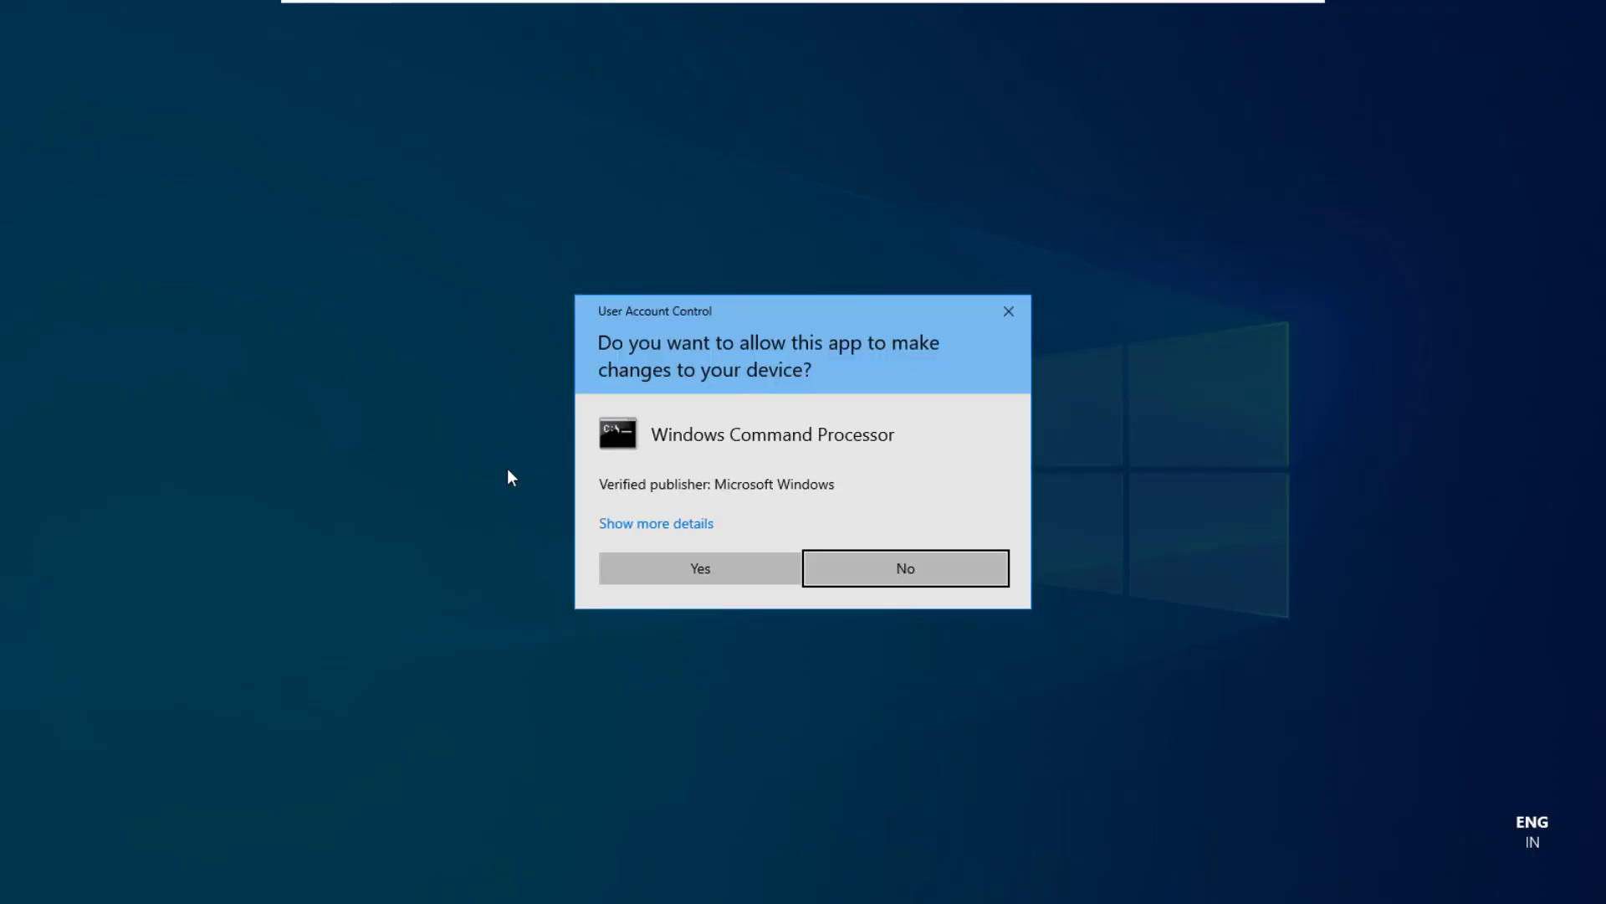
{"action": "left_click", "coordinate": [661, 564]}
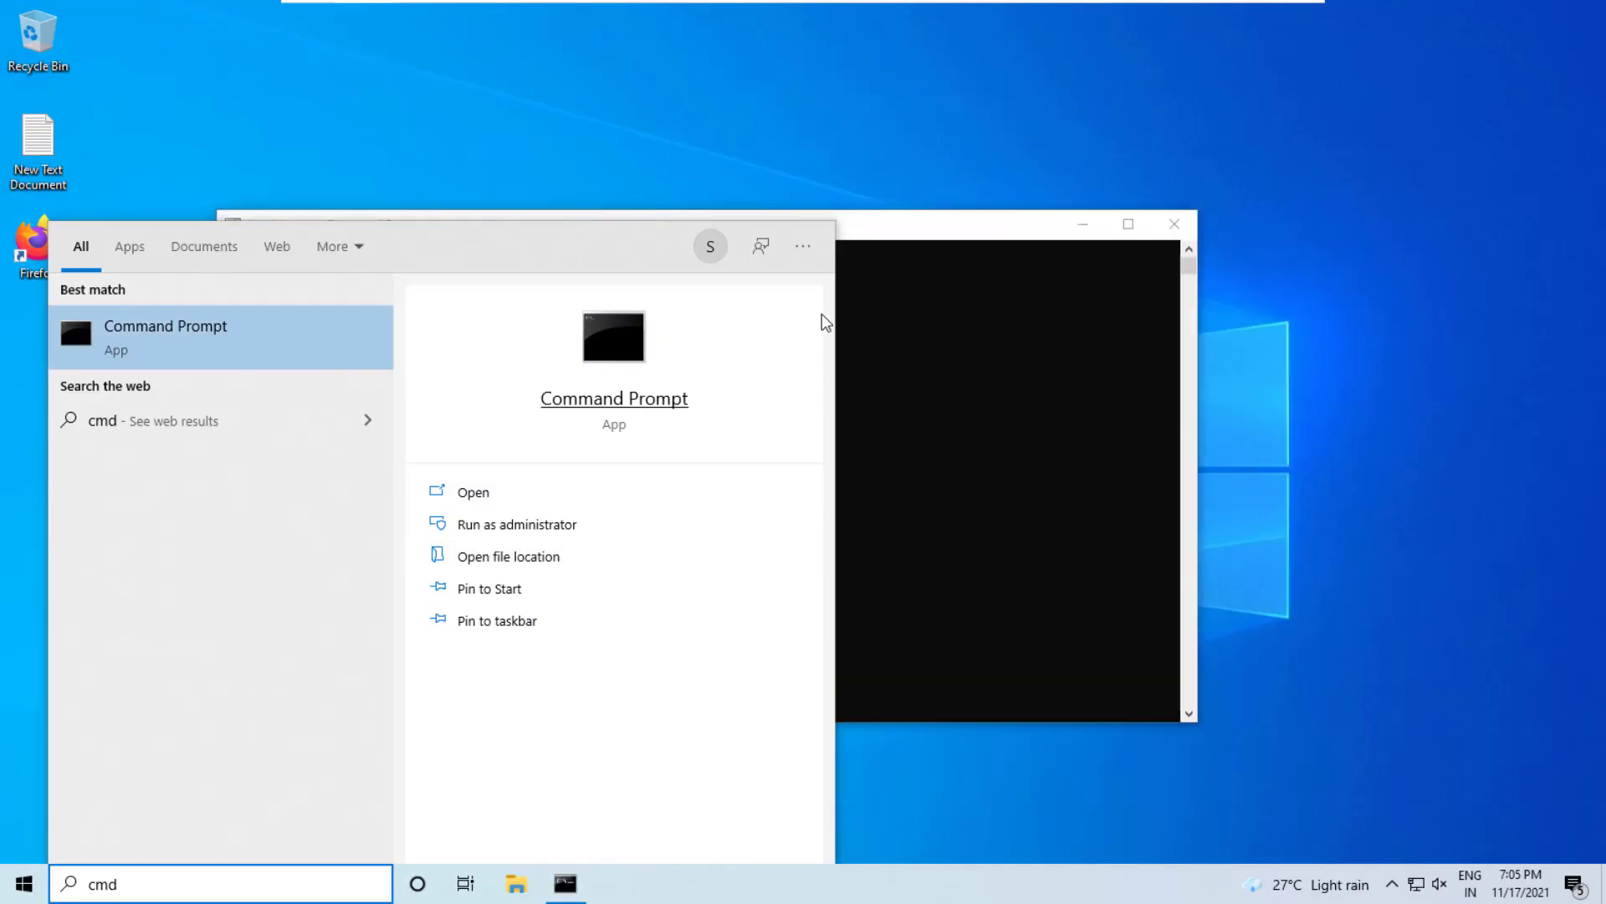
{"action": "left_click", "coordinate": [874, 231]}
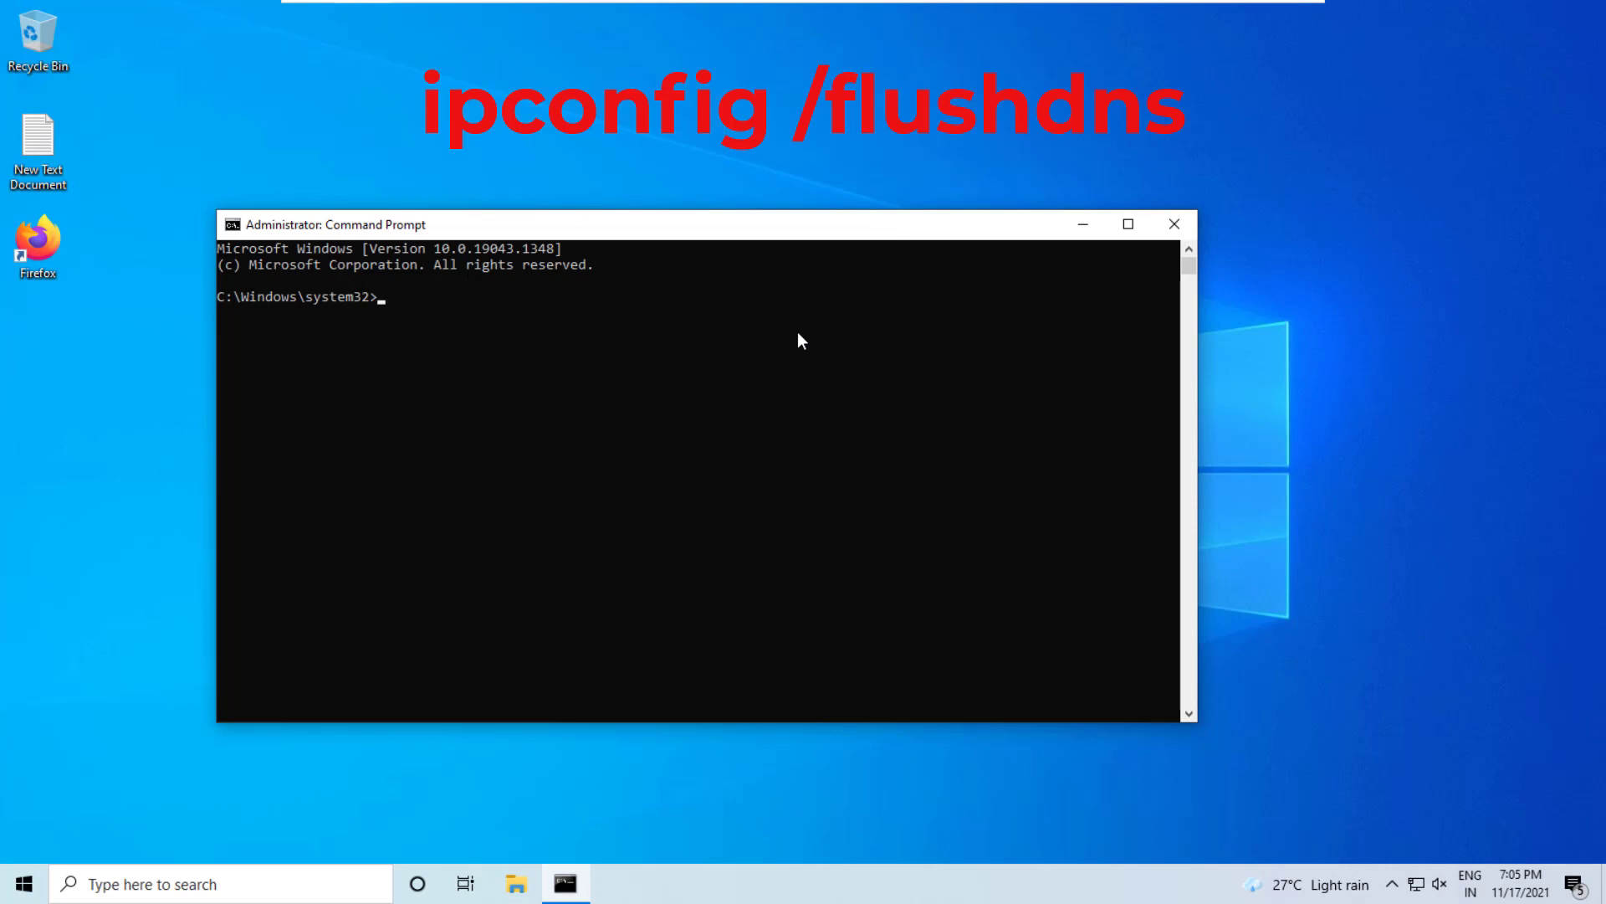
Flush the DNS cache with ipconfig /flushdns and reset the Winsock catalog with netsh winsock reset.
{"action": "type", "text": "ipconfig"}
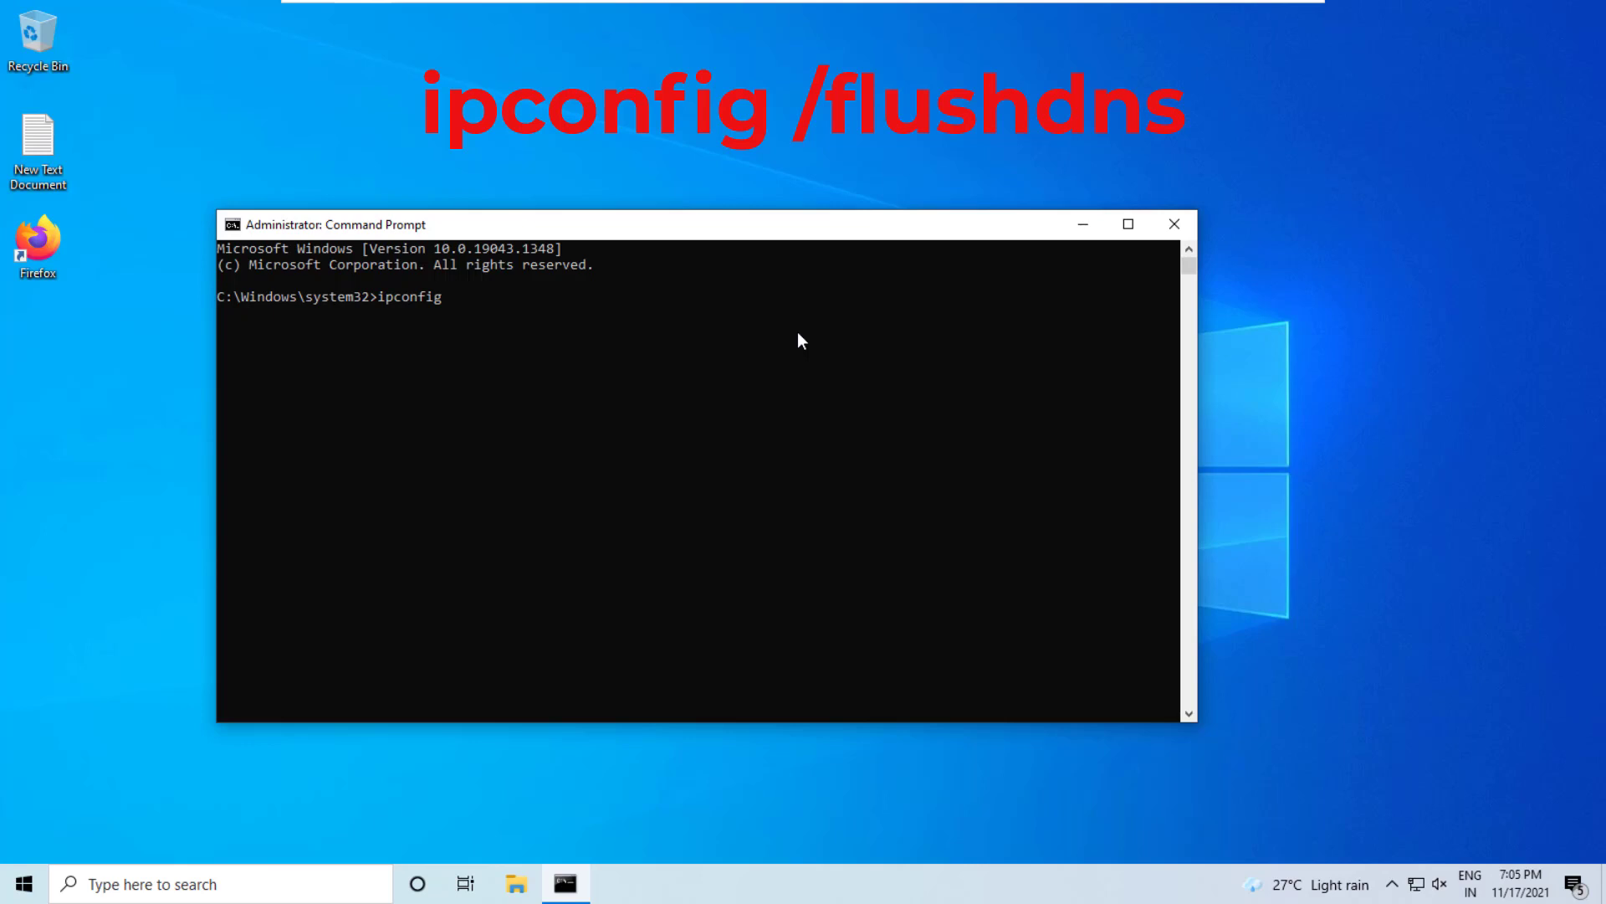
{"action": "type", "text": " /flushdns"}
{"action": "key", "text": "Return"}
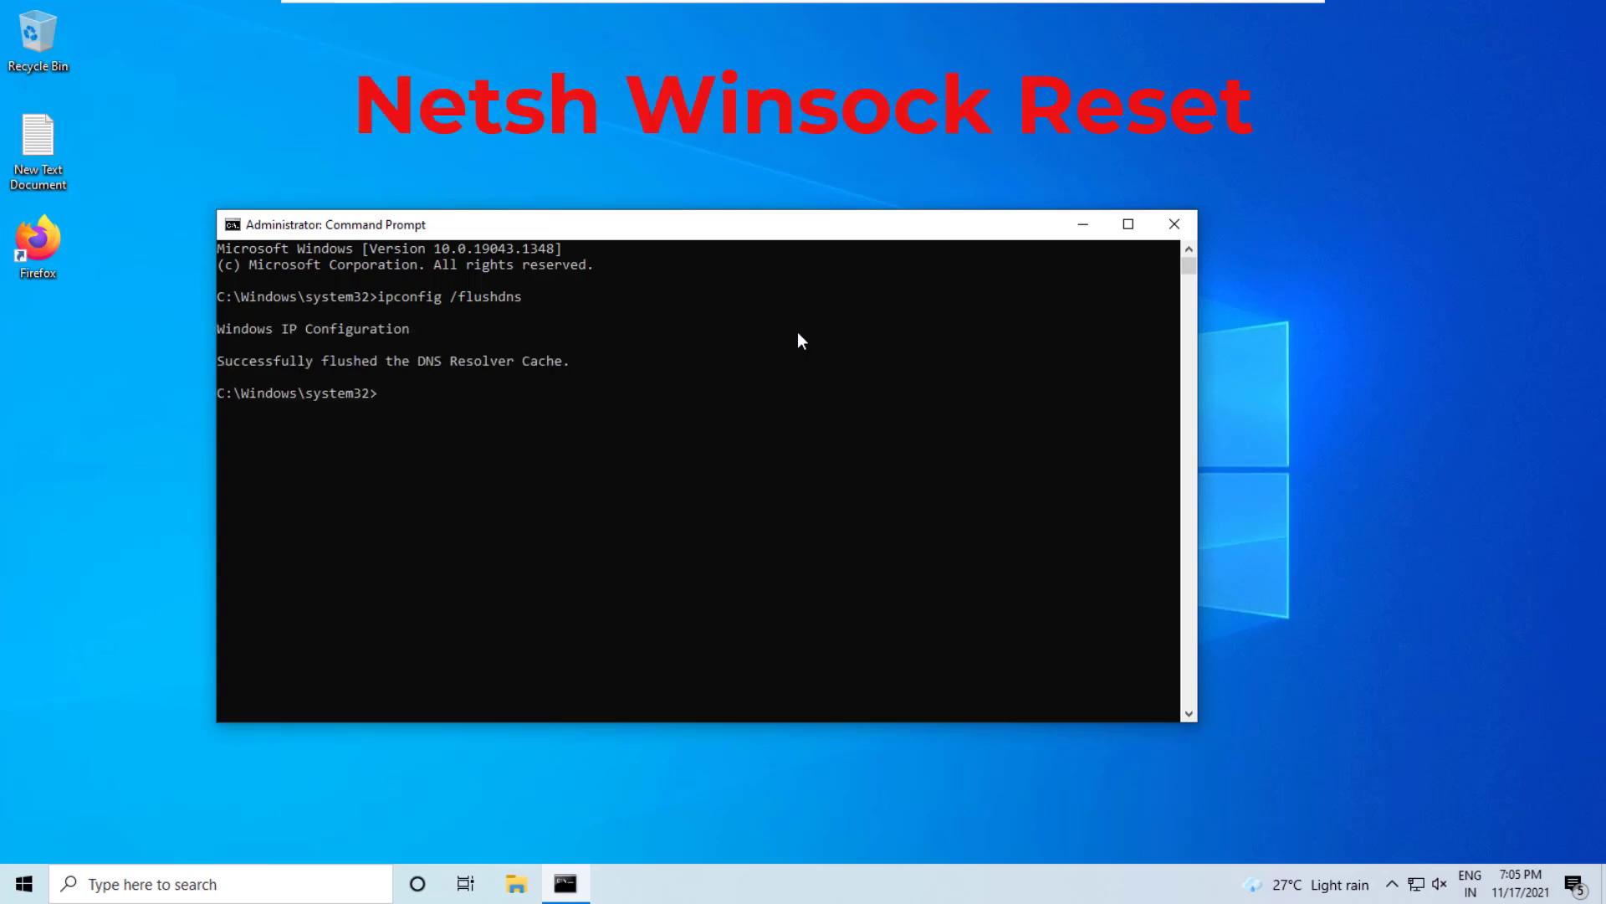
{"action": "type", "text": "netsh winsock reset"}
{"action": "key", "text": "Return"}
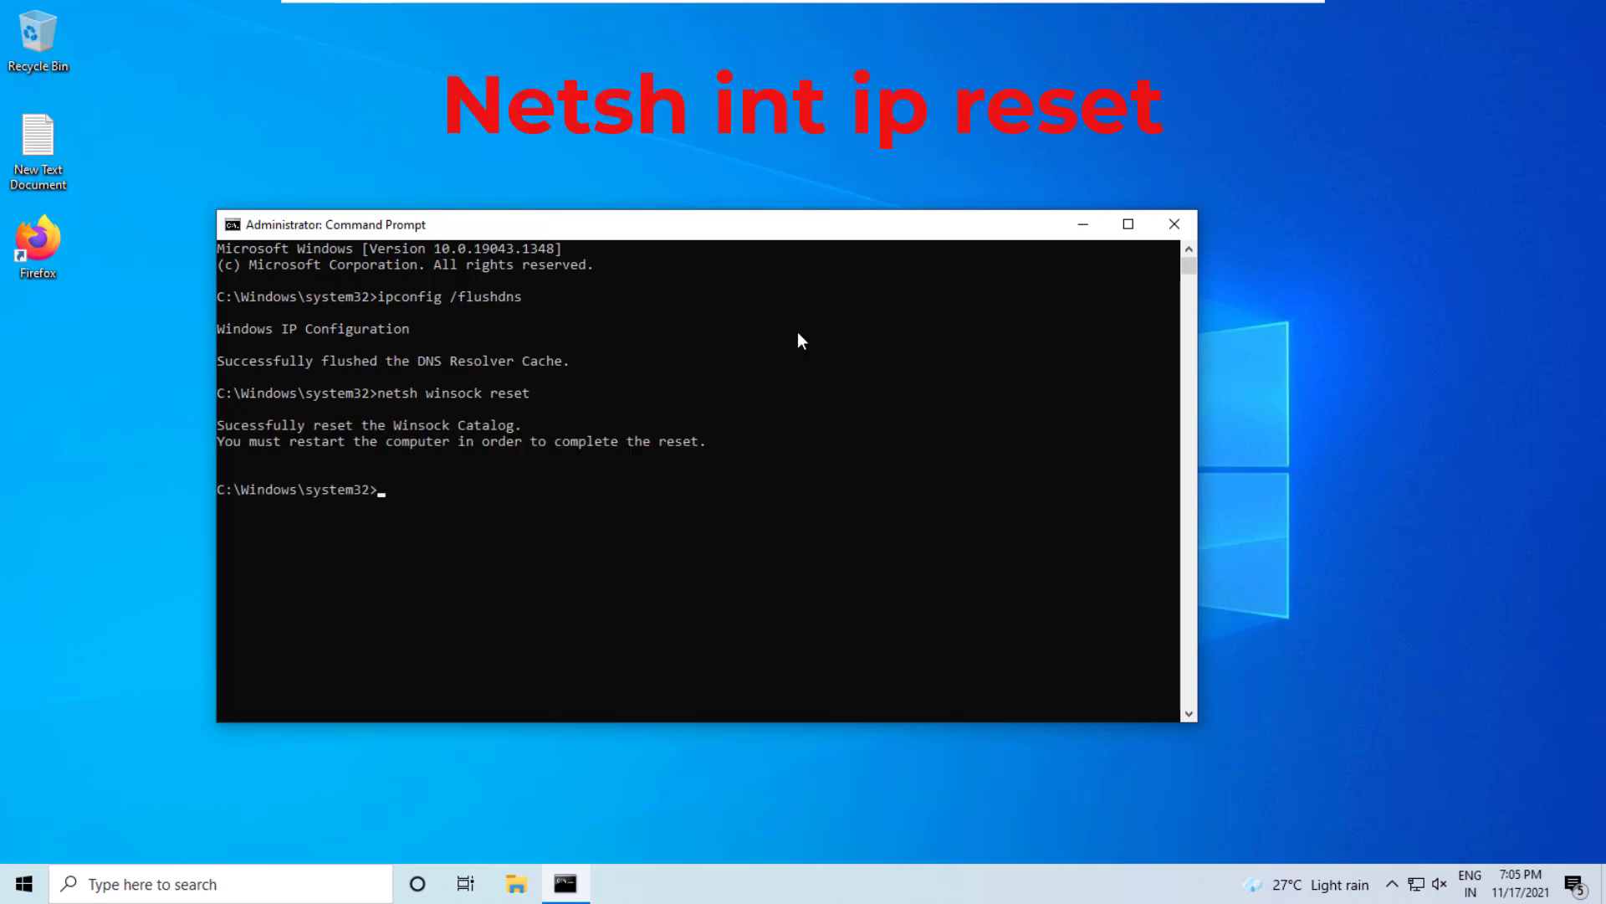
Reset the IP stack with netsh int ip reset and close Command Prompt.
{"action": "type", "text": "netsh int"}
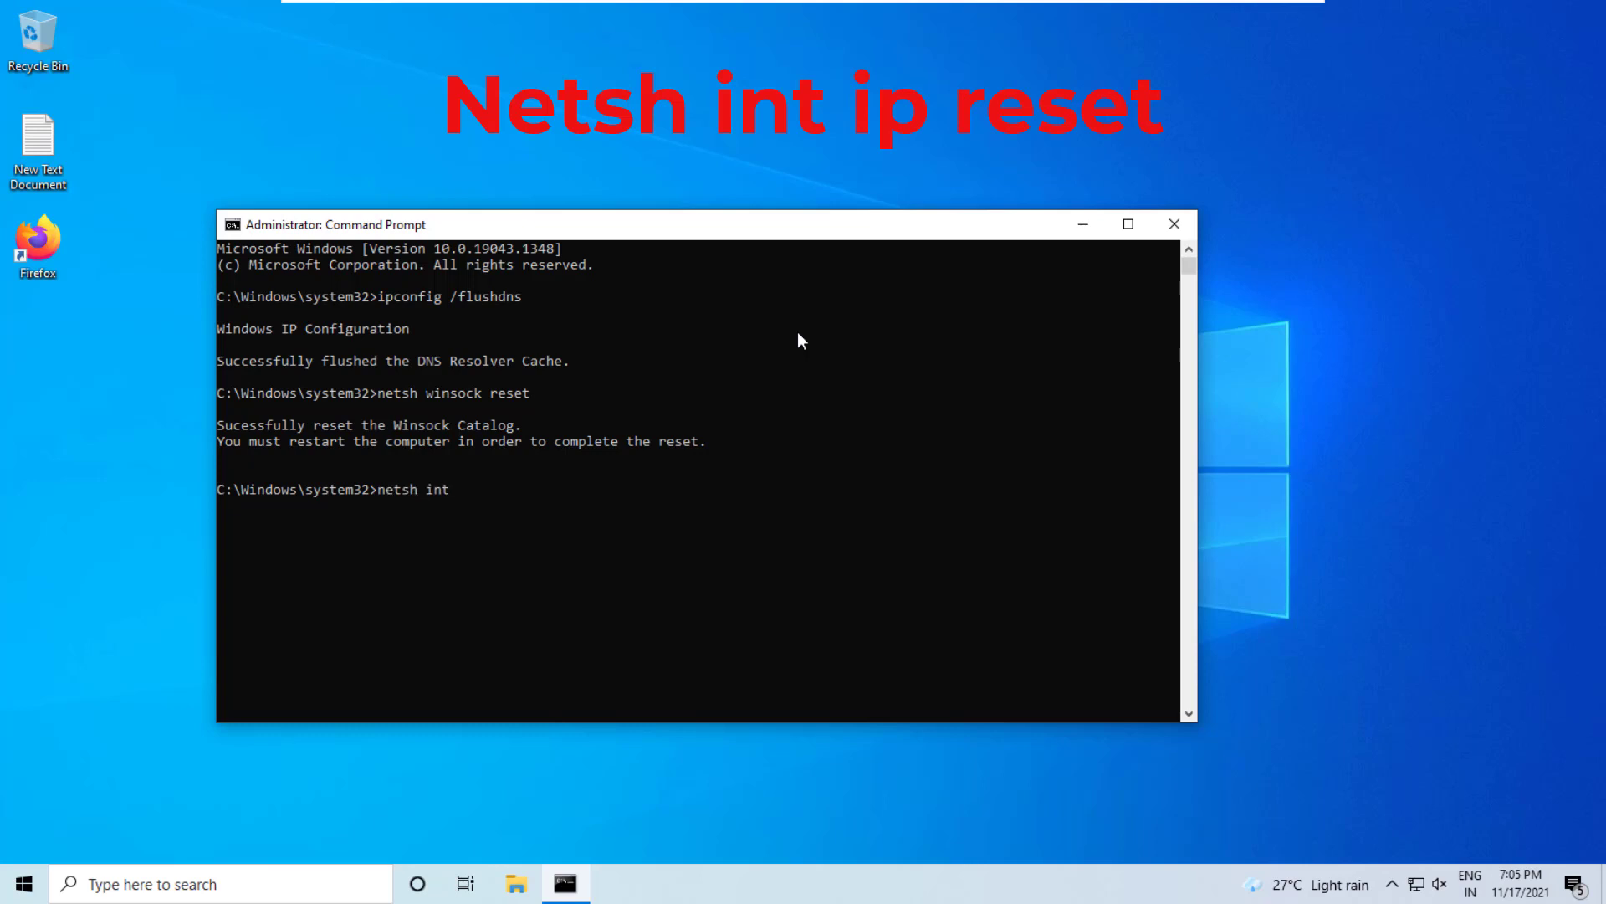
{"action": "type", "text": " ip reset"}
{"action": "key", "text": "Return"}
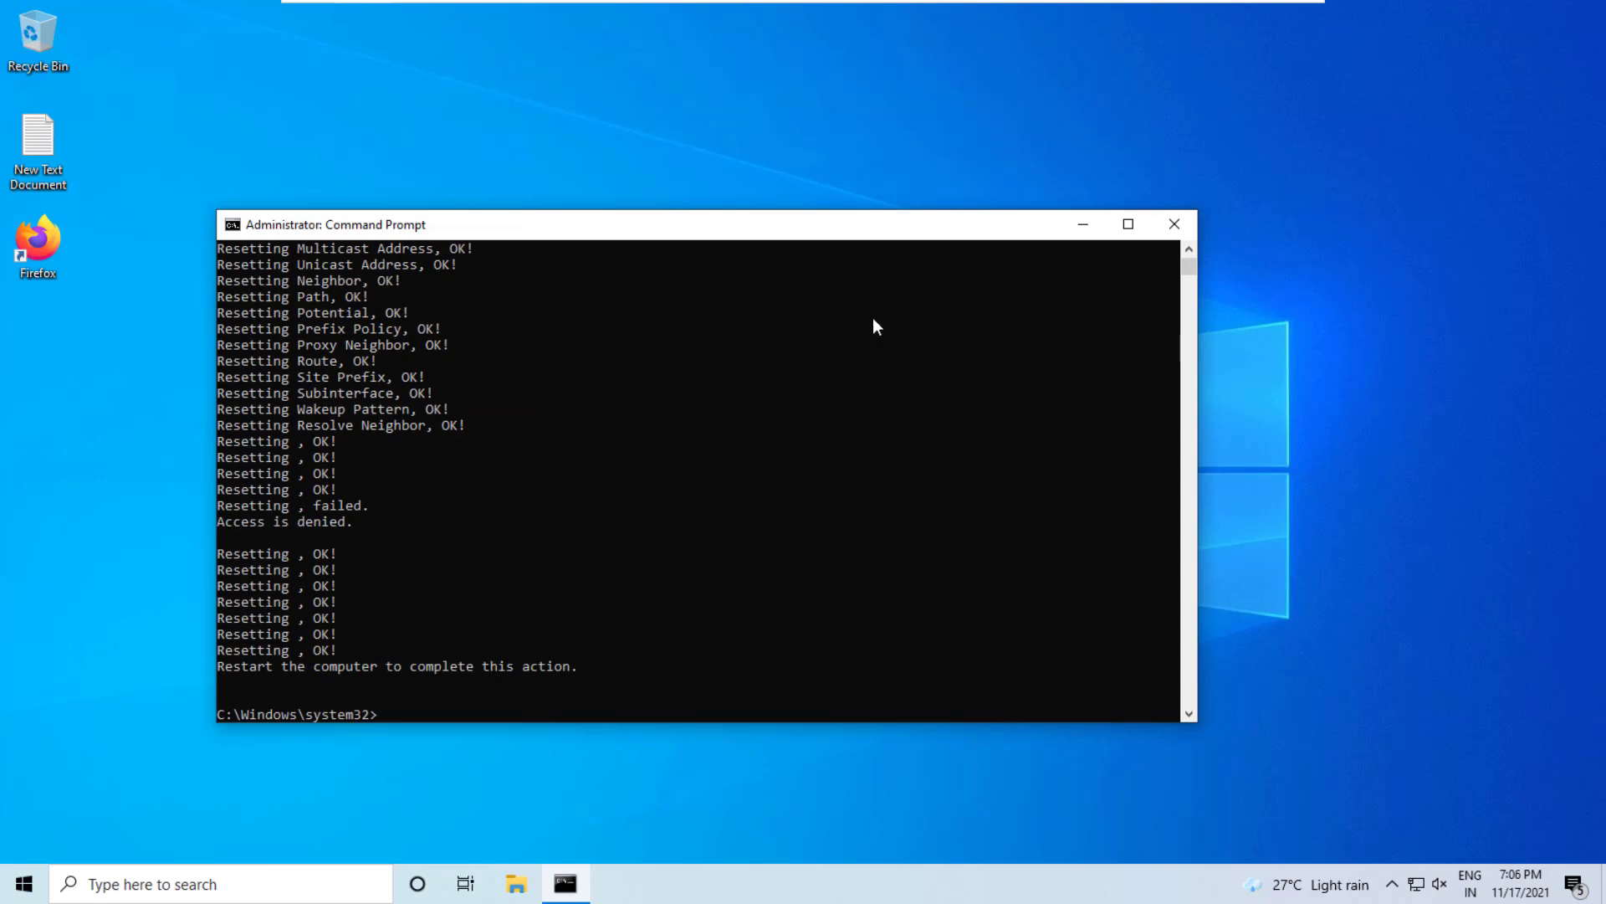
{"action": "left_click", "coordinate": [1164, 228]}
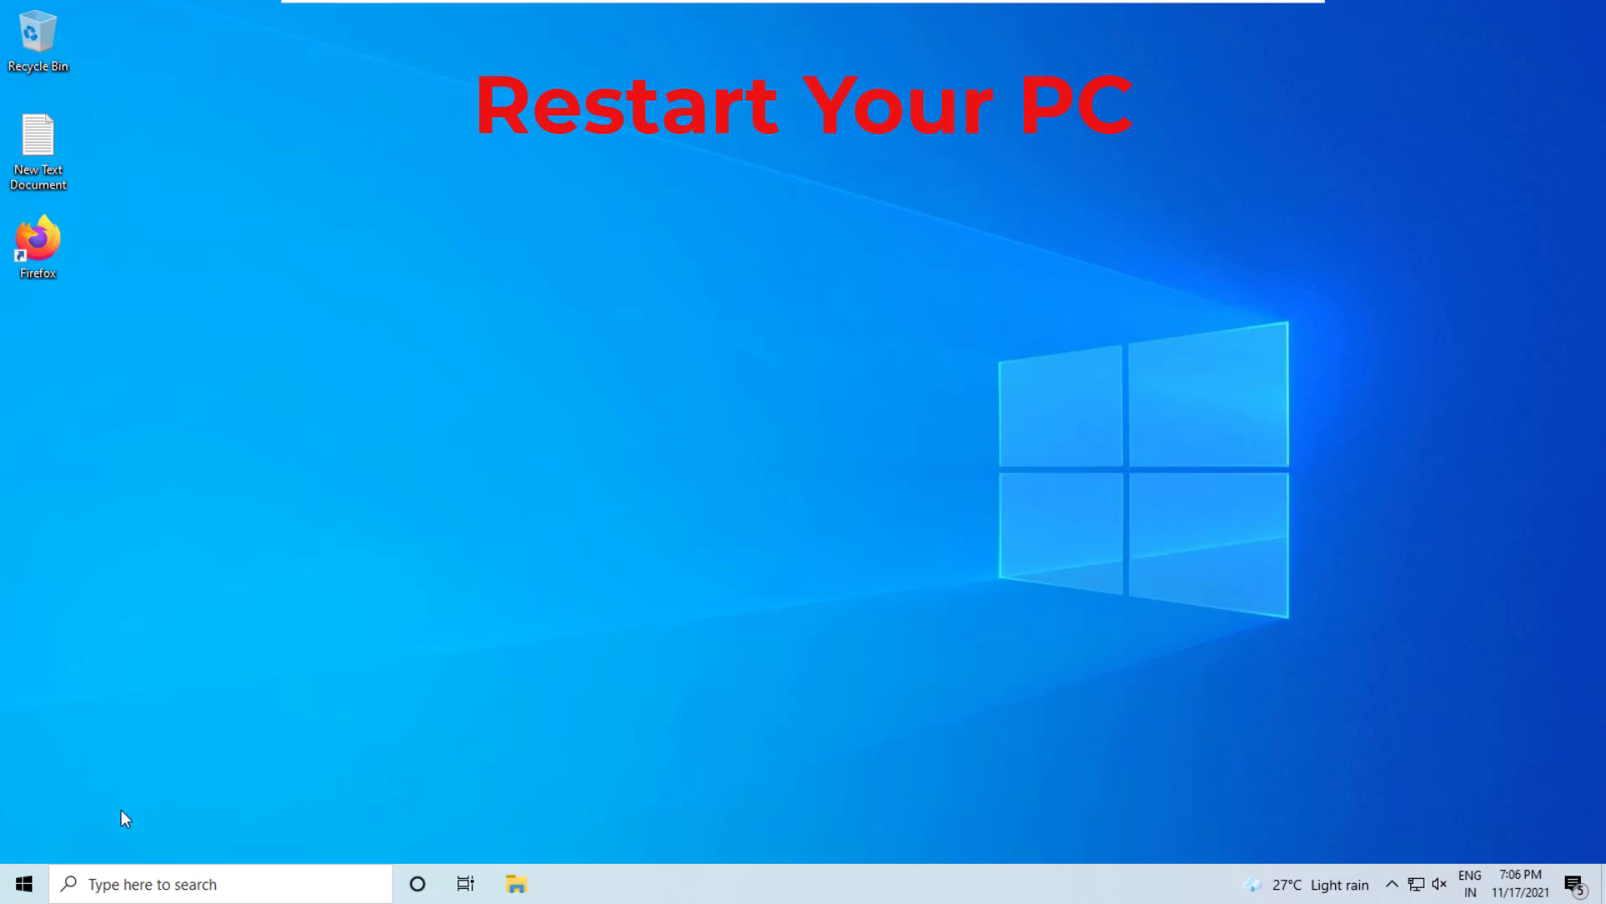
Restart the computer to complete the network resets.
{"action": "left_click", "coordinate": [22, 885]}
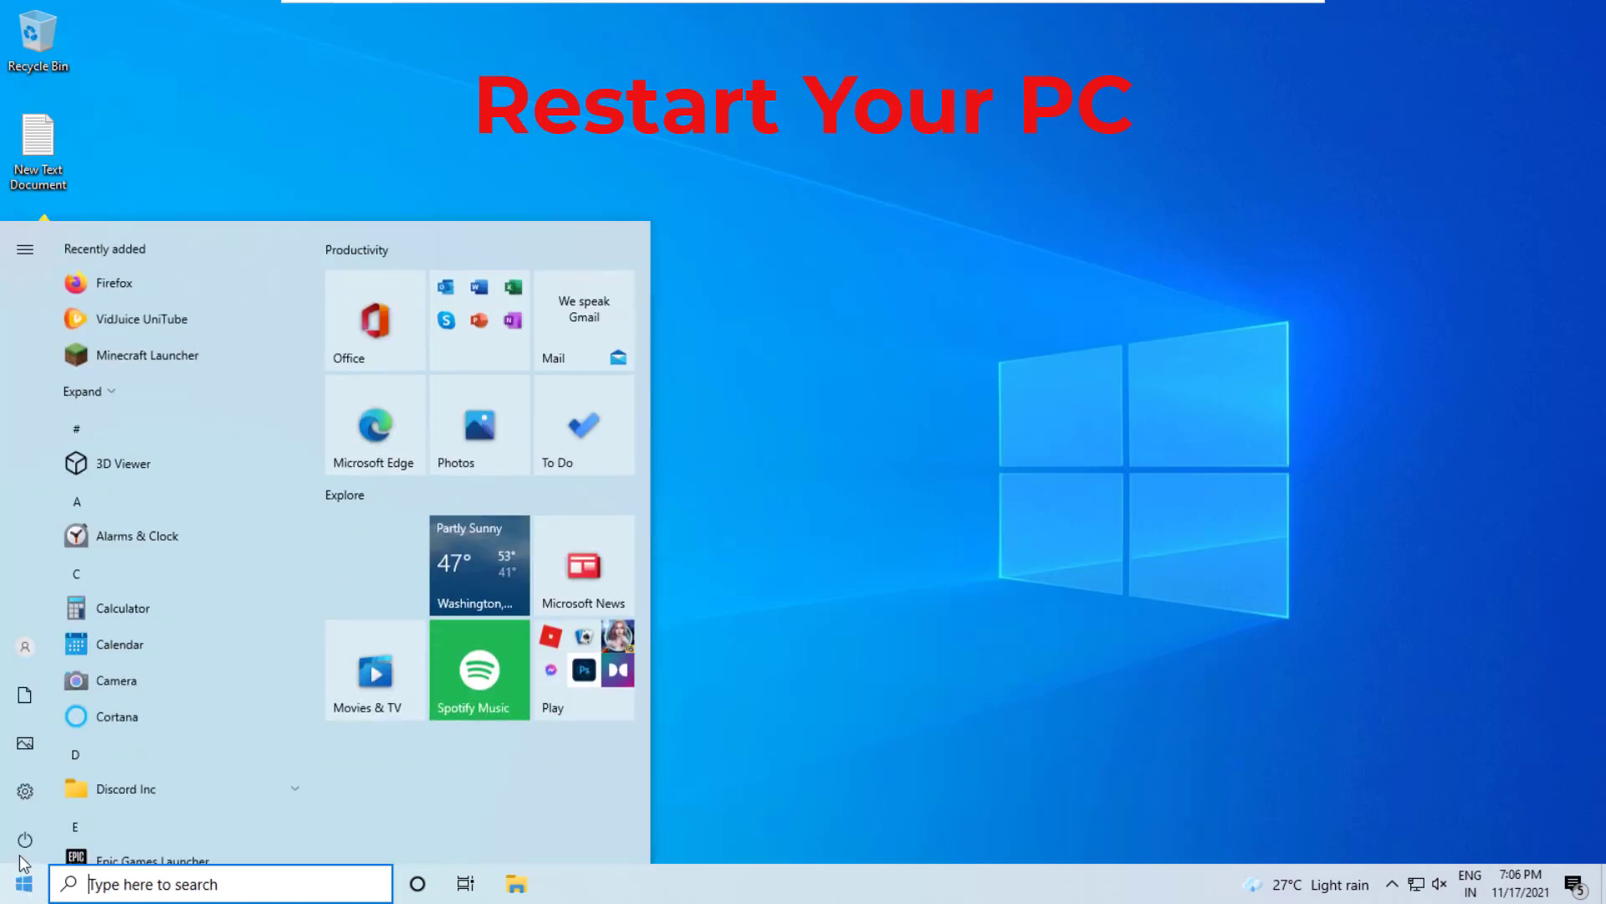
{"action": "left_click", "coordinate": [25, 841]}
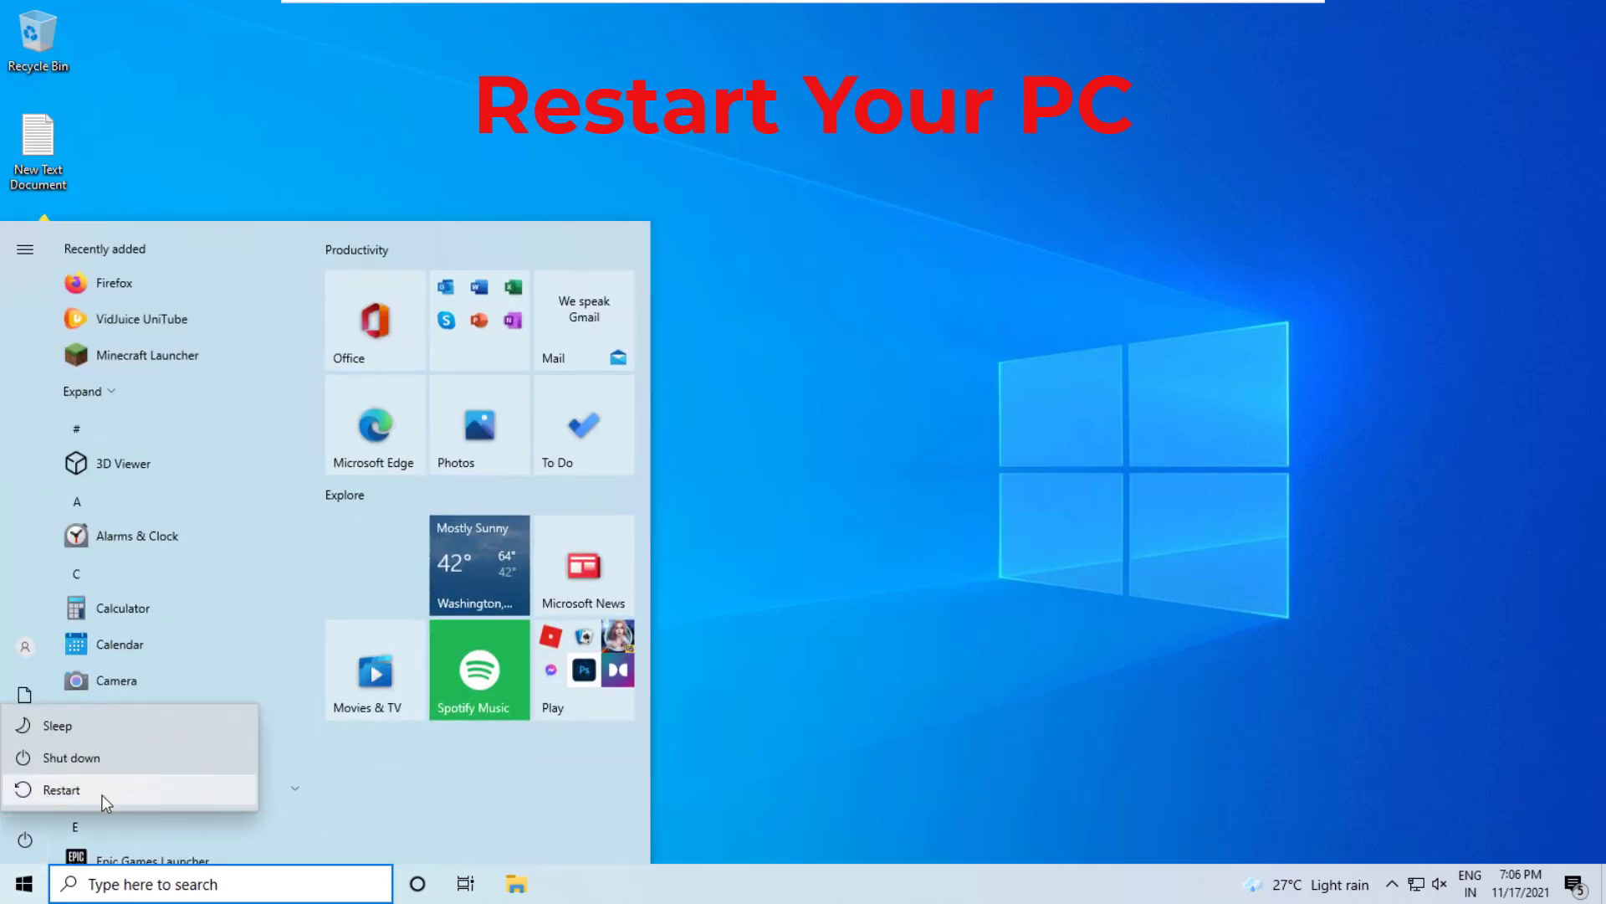
{"action": "left_click", "coordinate": [47, 791]}
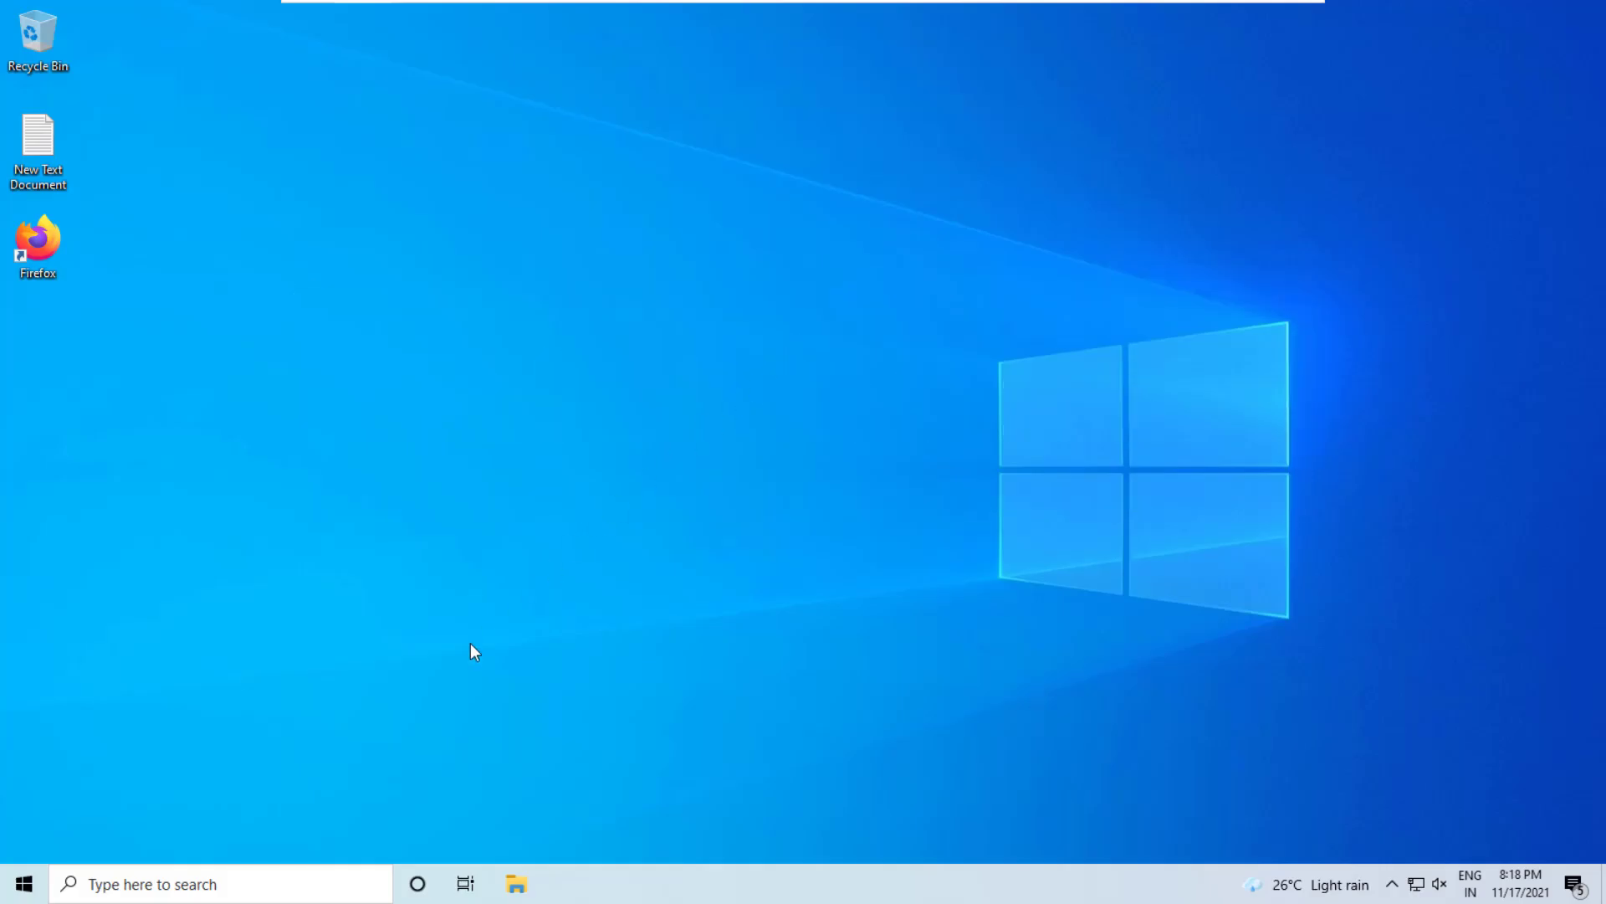
Open Internet Options through a Windows search for "internet options".
{"action": "left_click", "coordinate": [240, 880]}
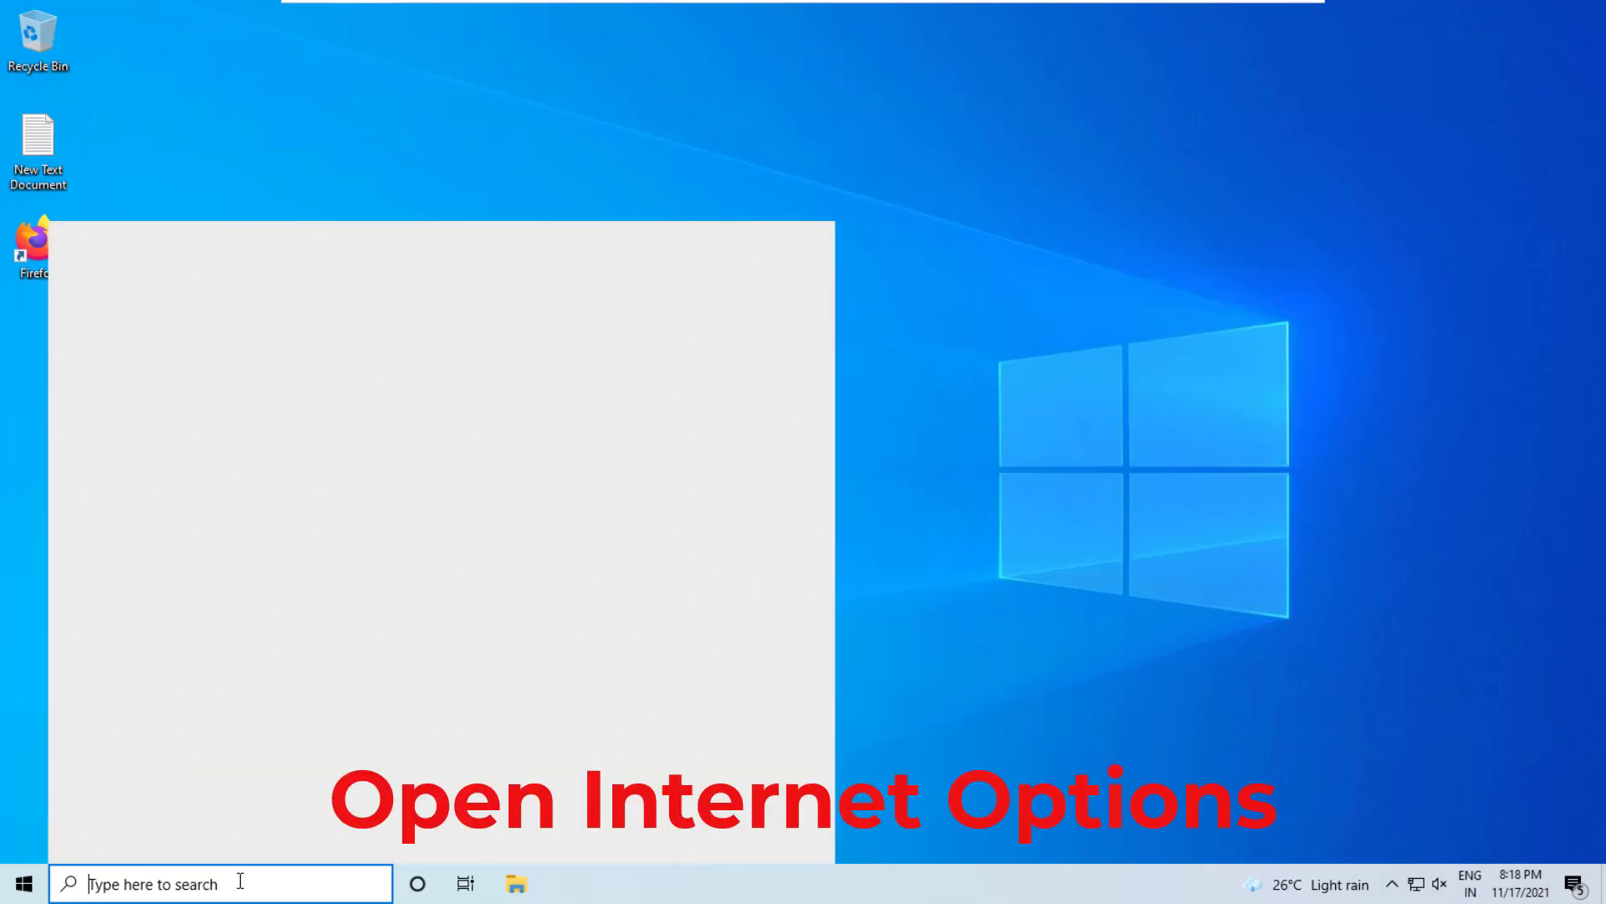
{"action": "type", "text": "inter"}
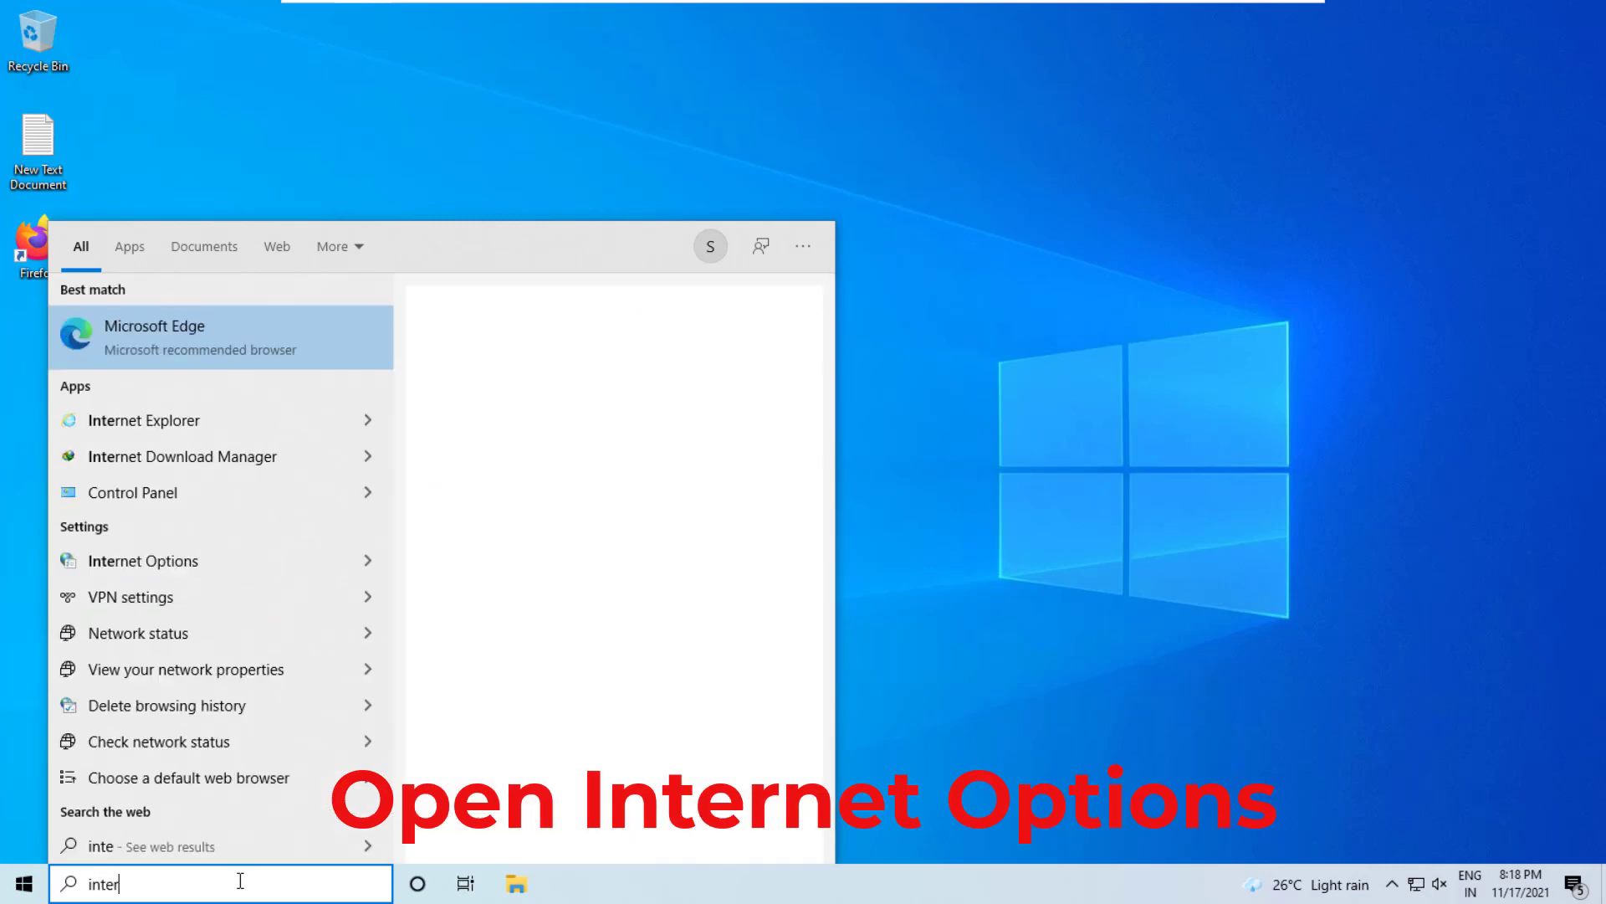
{"action": "type", "text": "net op"}
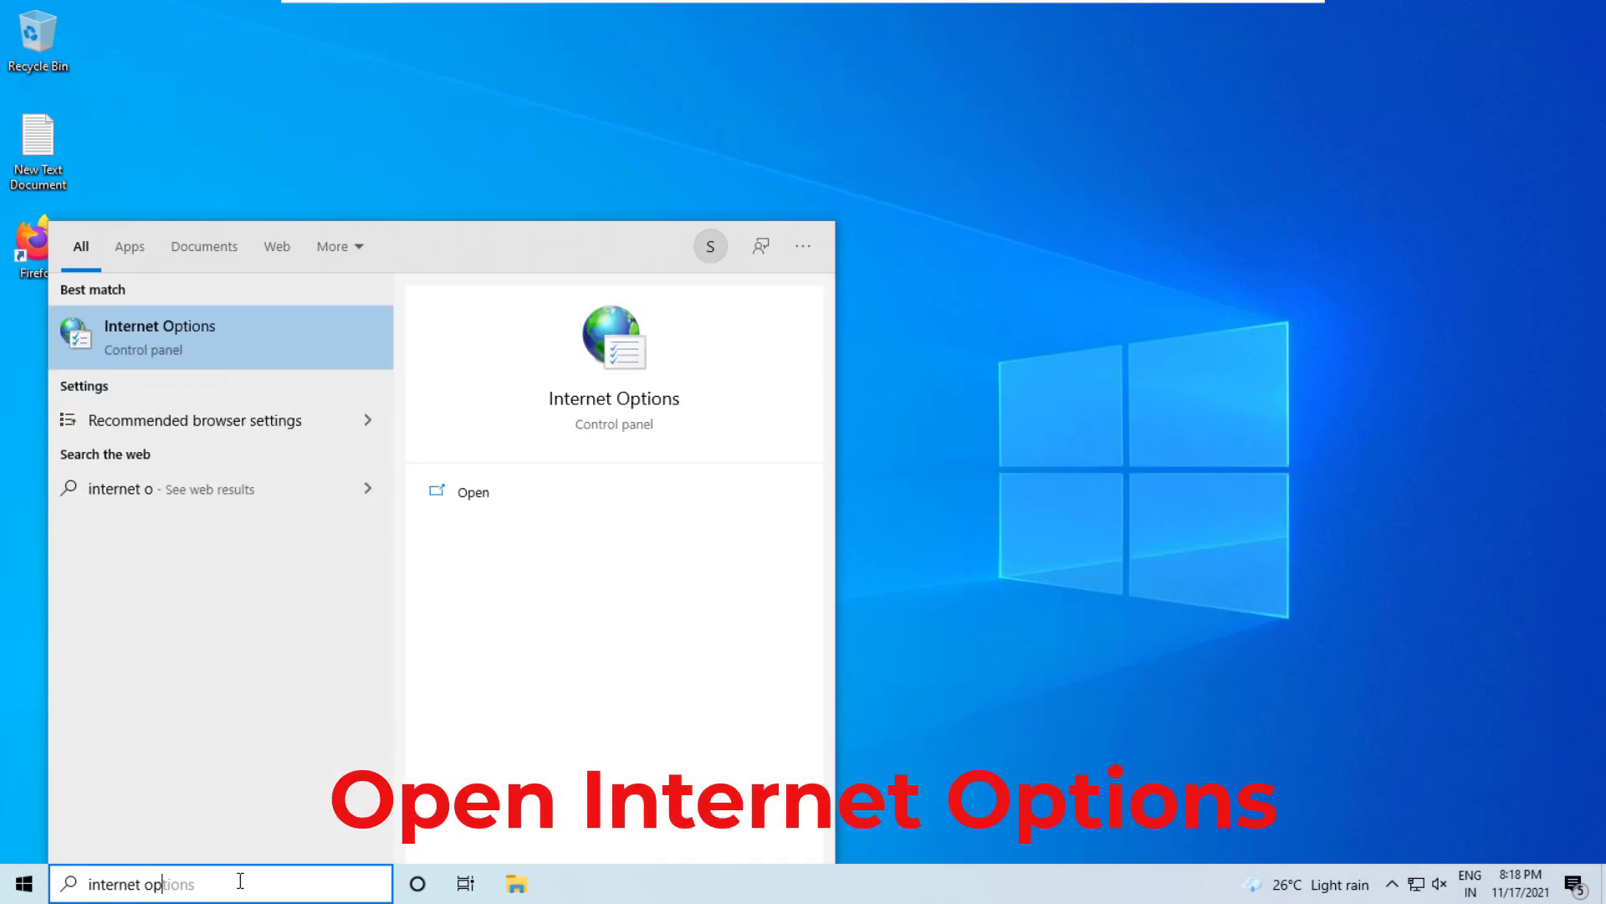
{"action": "type", "text": "tions"}
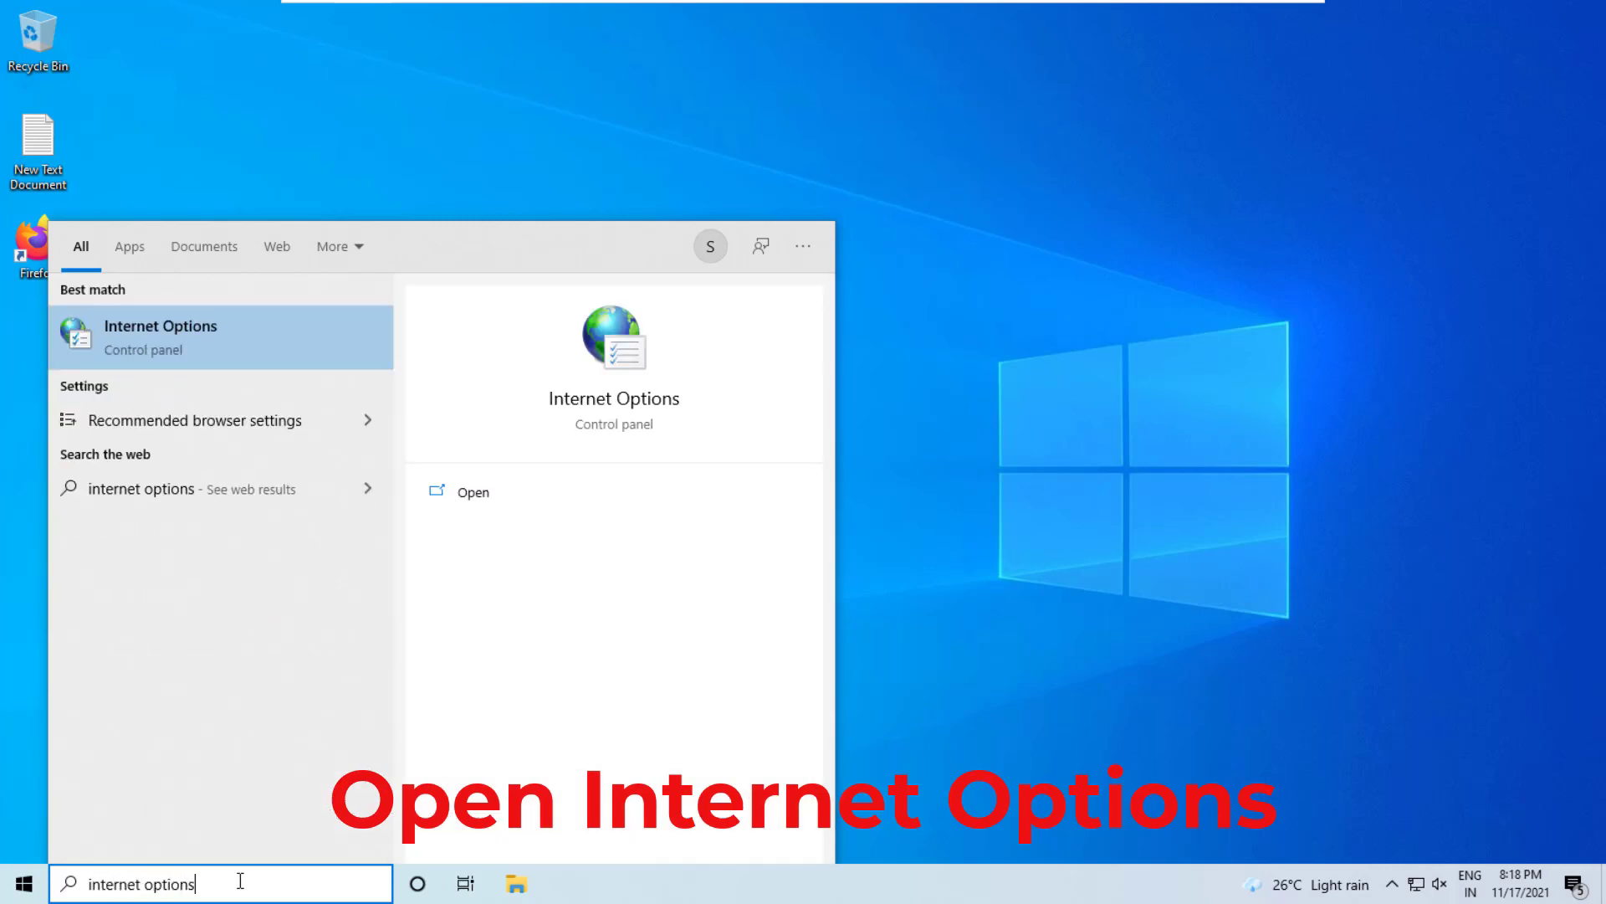
{"action": "key", "text": "Return"}
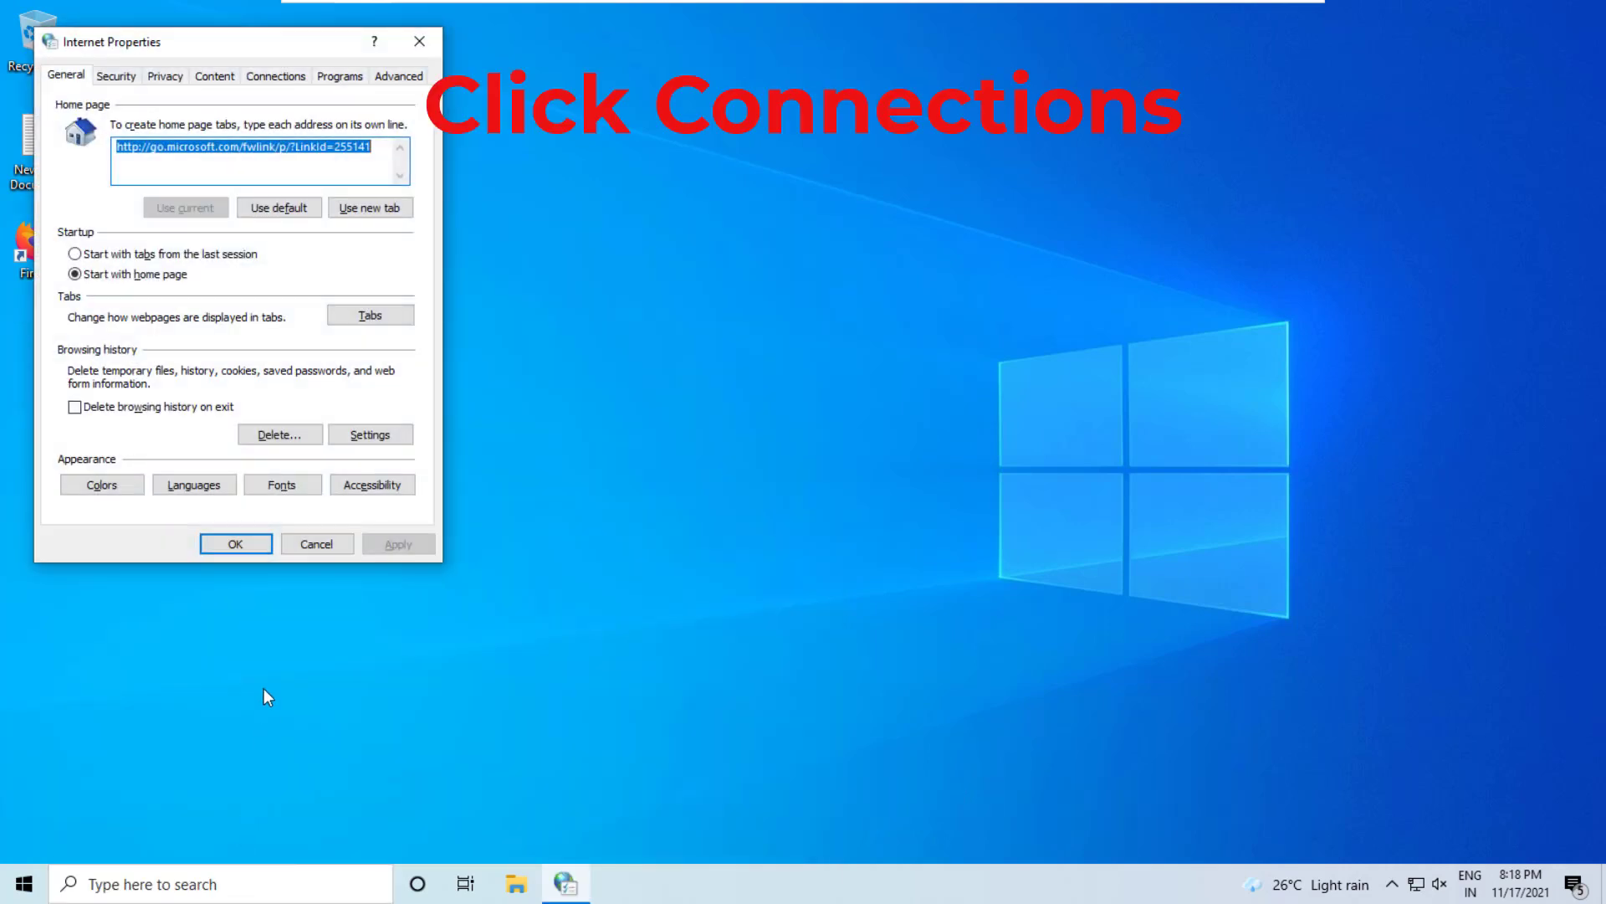
In the LAN connection settings, disable the proxy server, enable automatic detection of settings, and save the changes.
{"action": "left_click", "coordinate": [281, 78]}
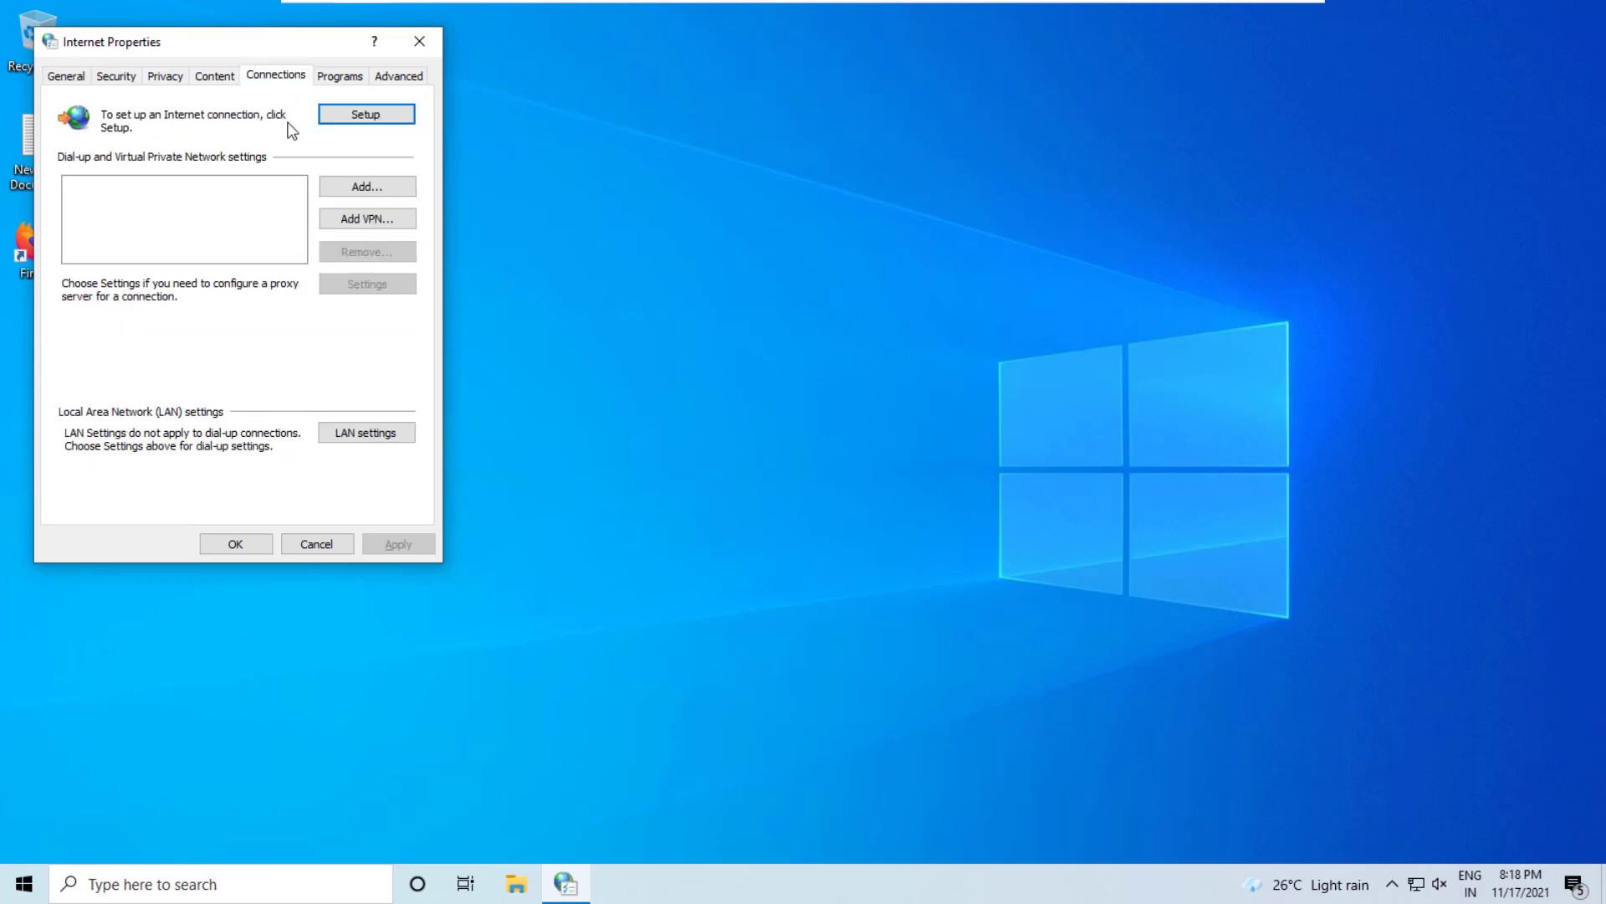
{"action": "left_click", "coordinate": [364, 436]}
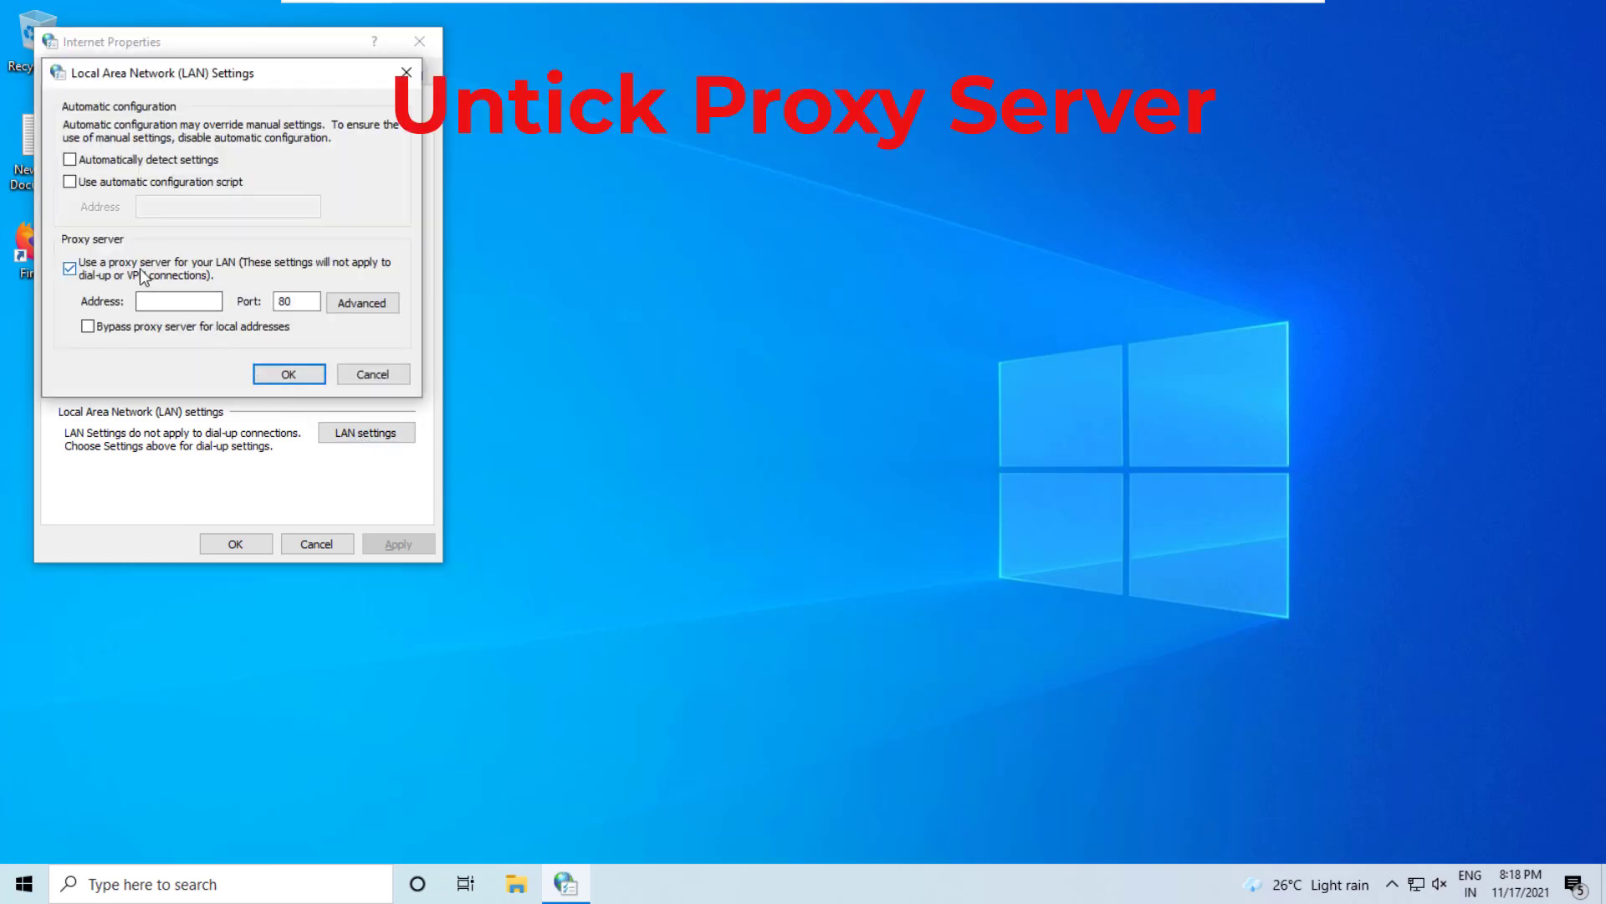
{"action": "left_click", "coordinate": [139, 268]}
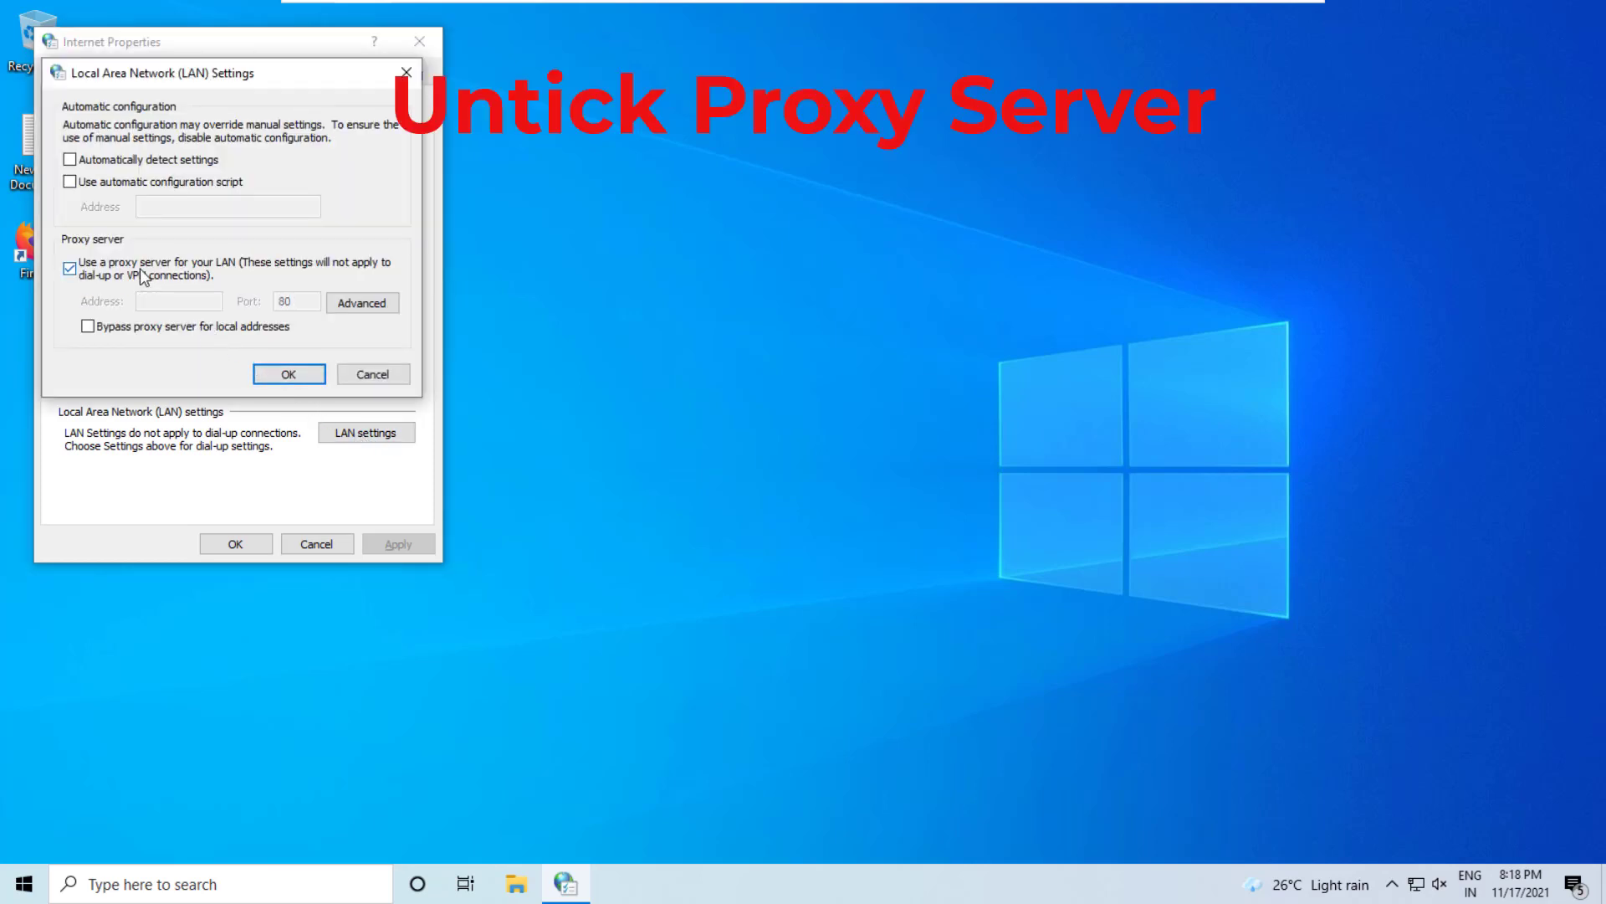
{"action": "left_click", "coordinate": [103, 159]}
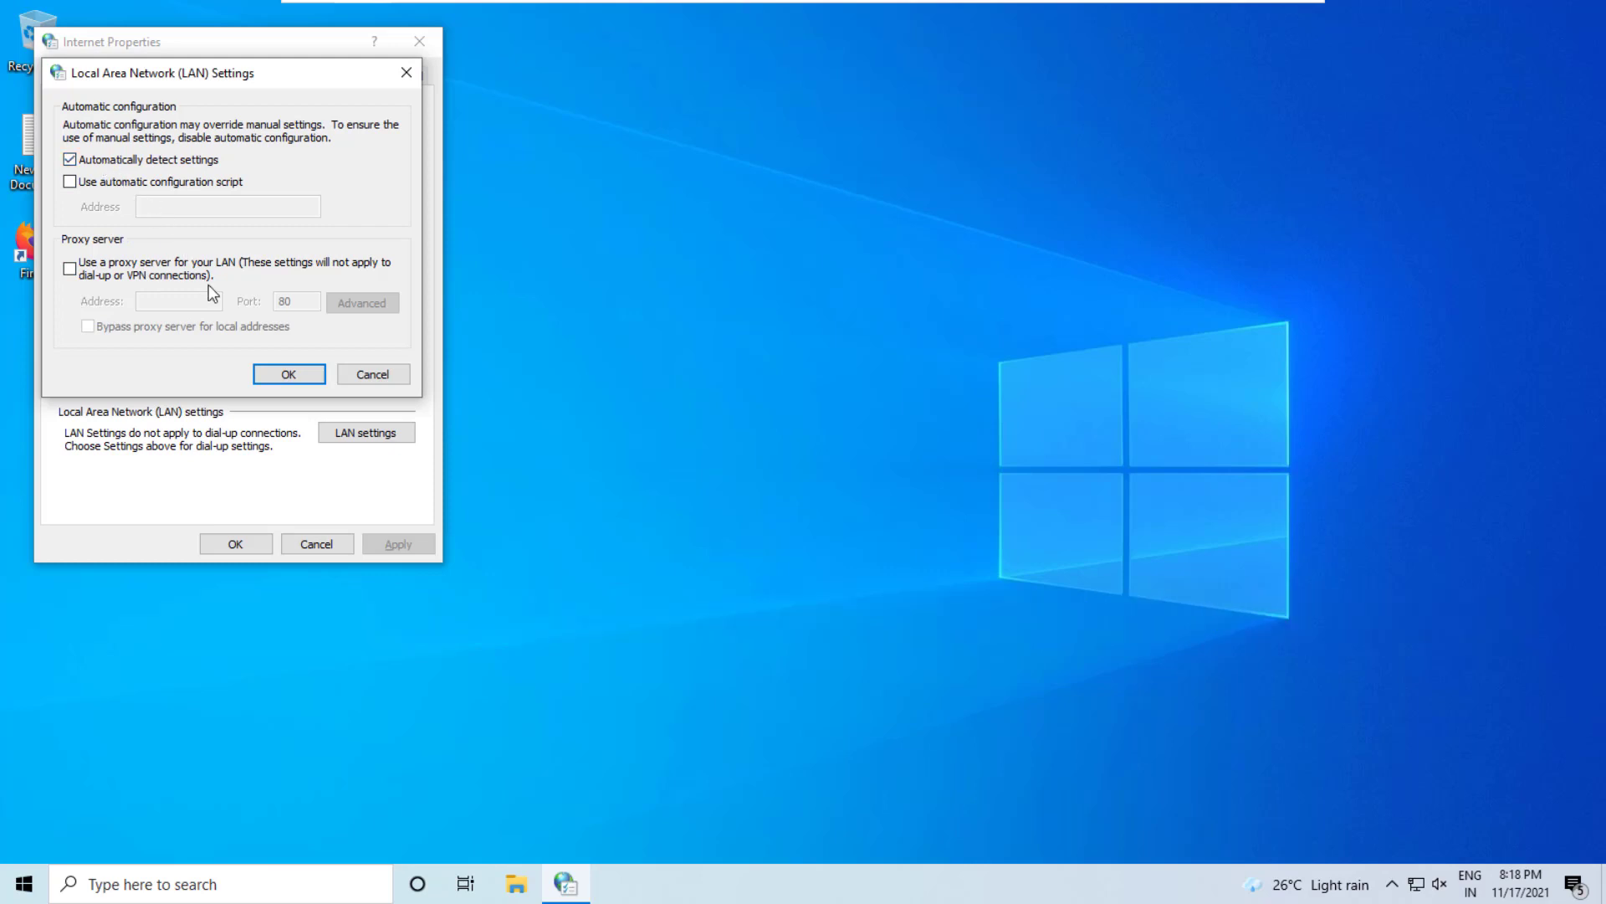
{"action": "left_click", "coordinate": [278, 375]}
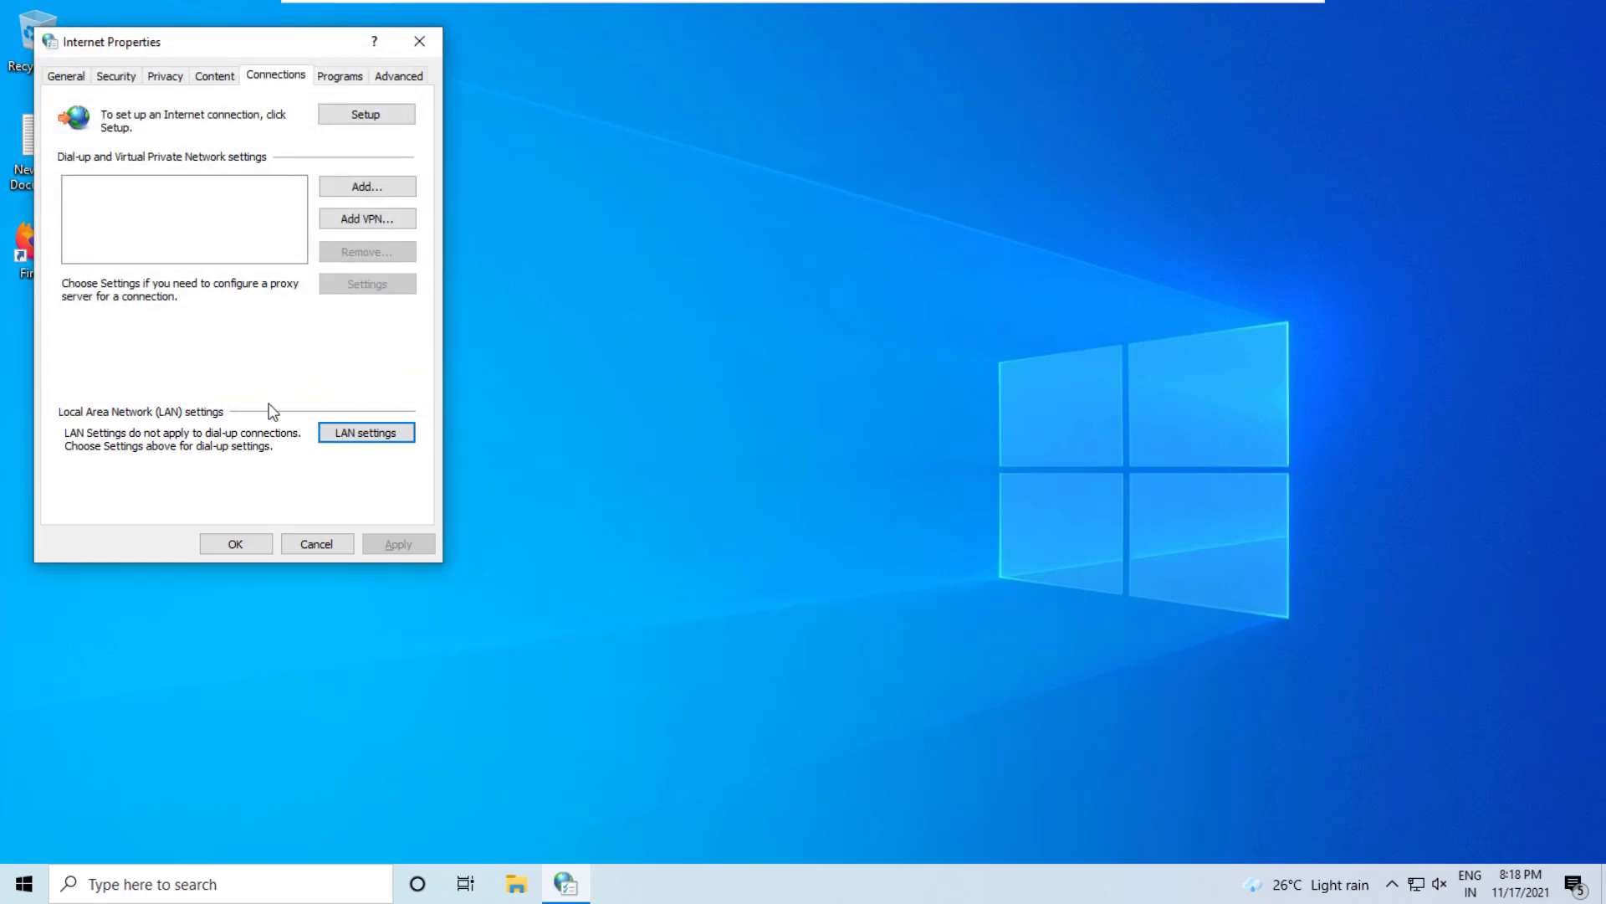
{"action": "left_click", "coordinate": [237, 546]}
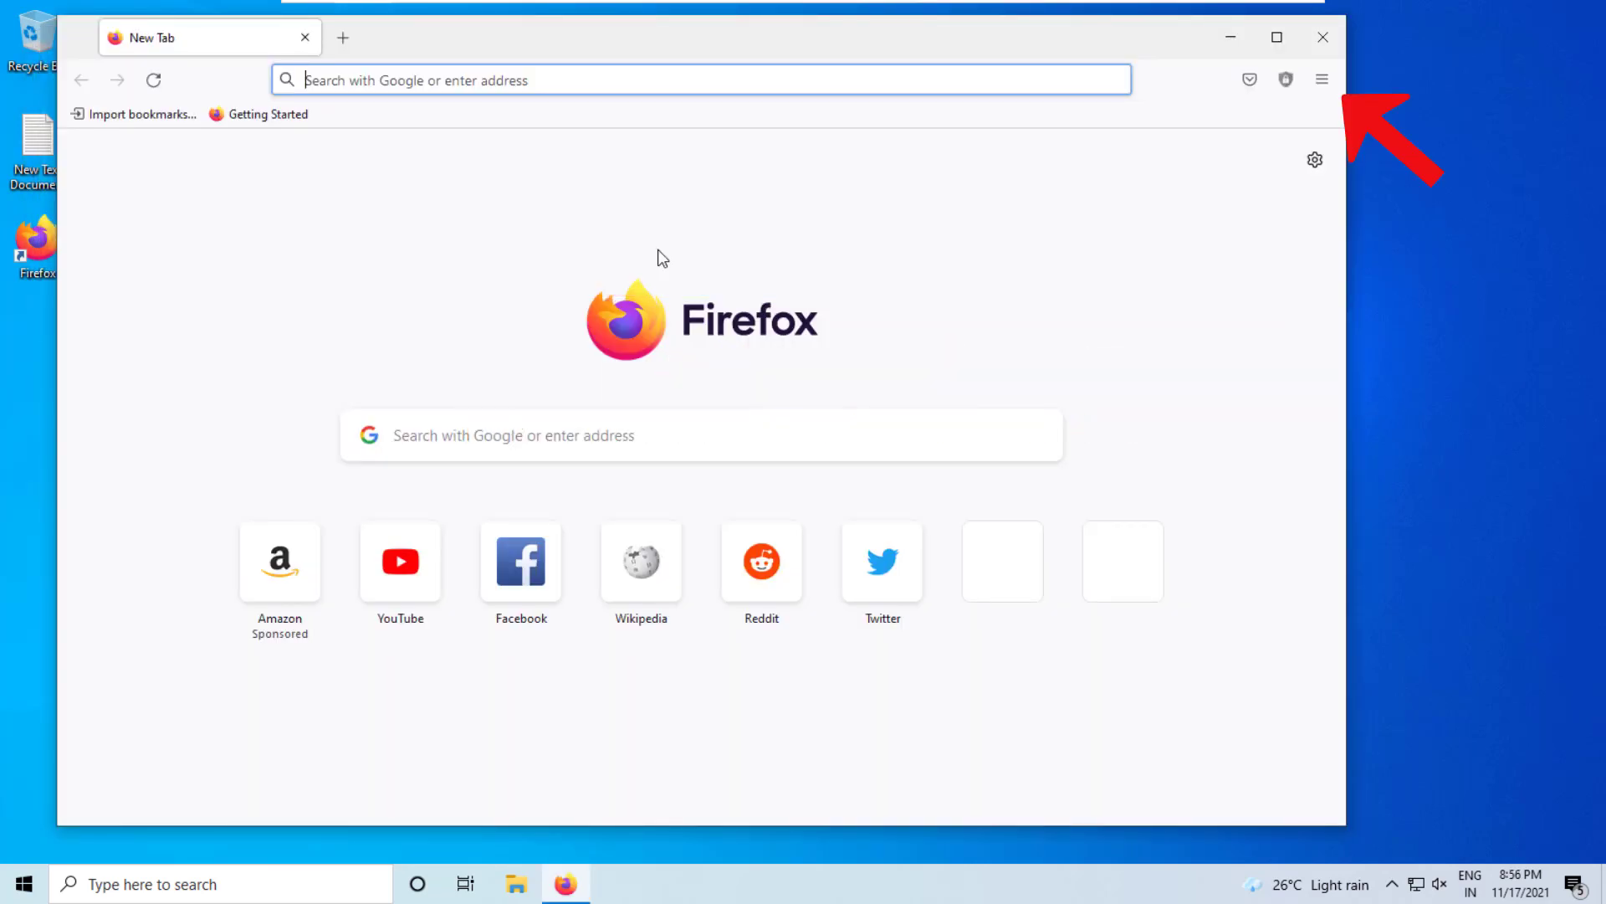
Switch to Firefox and open the list of installed extensions from its settings.
{"action": "left_click", "coordinate": [1324, 82]}
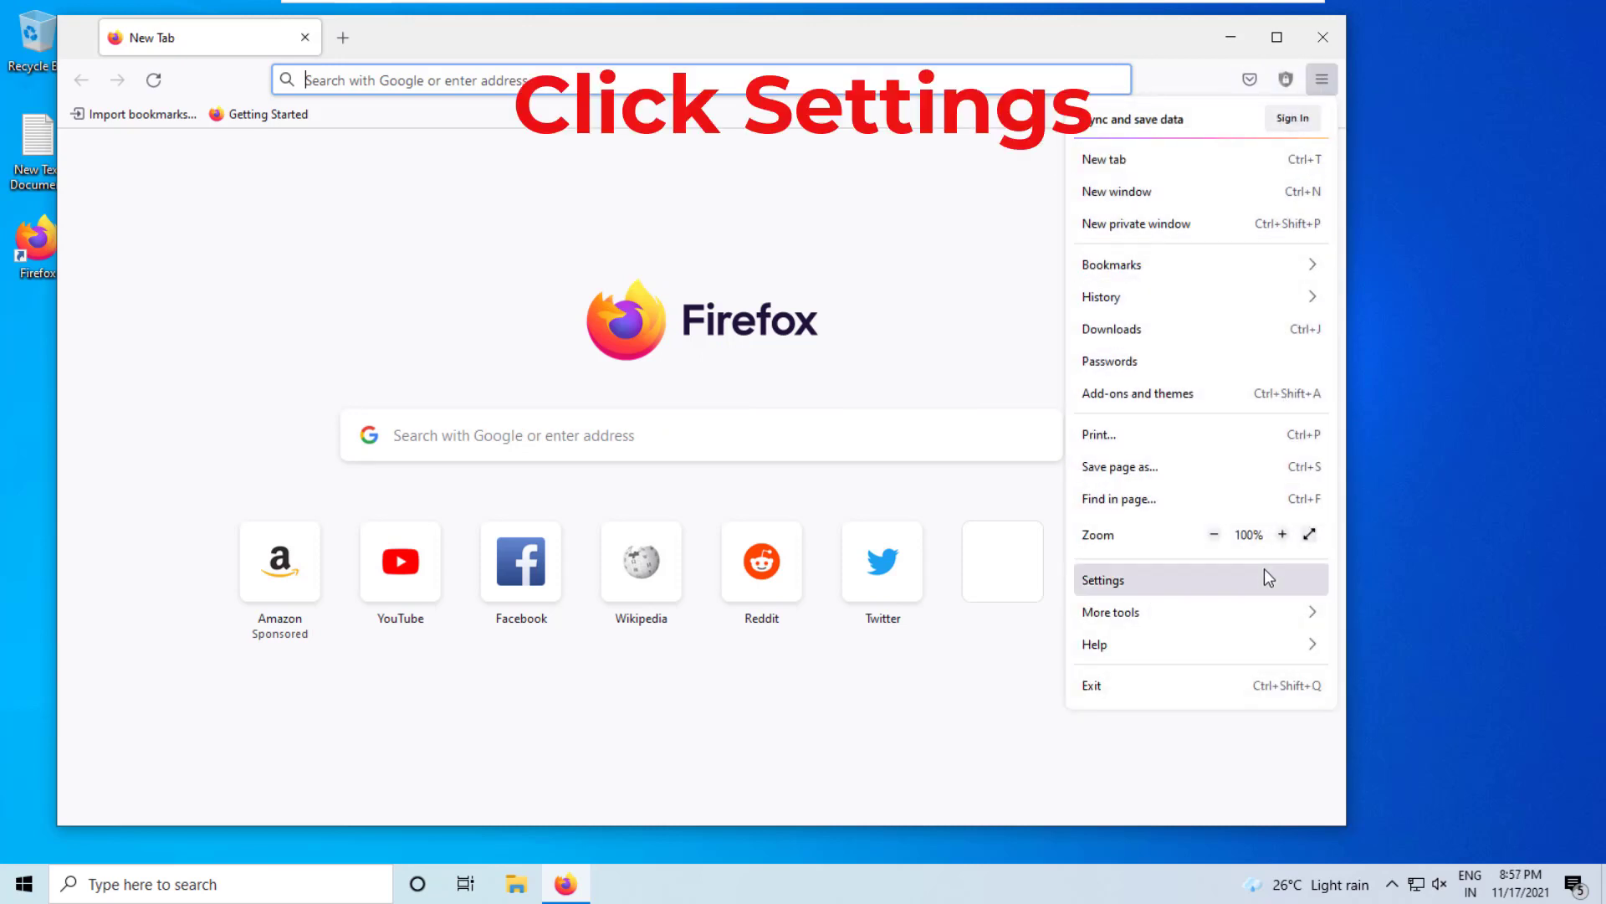
{"action": "left_click", "coordinate": [1104, 580]}
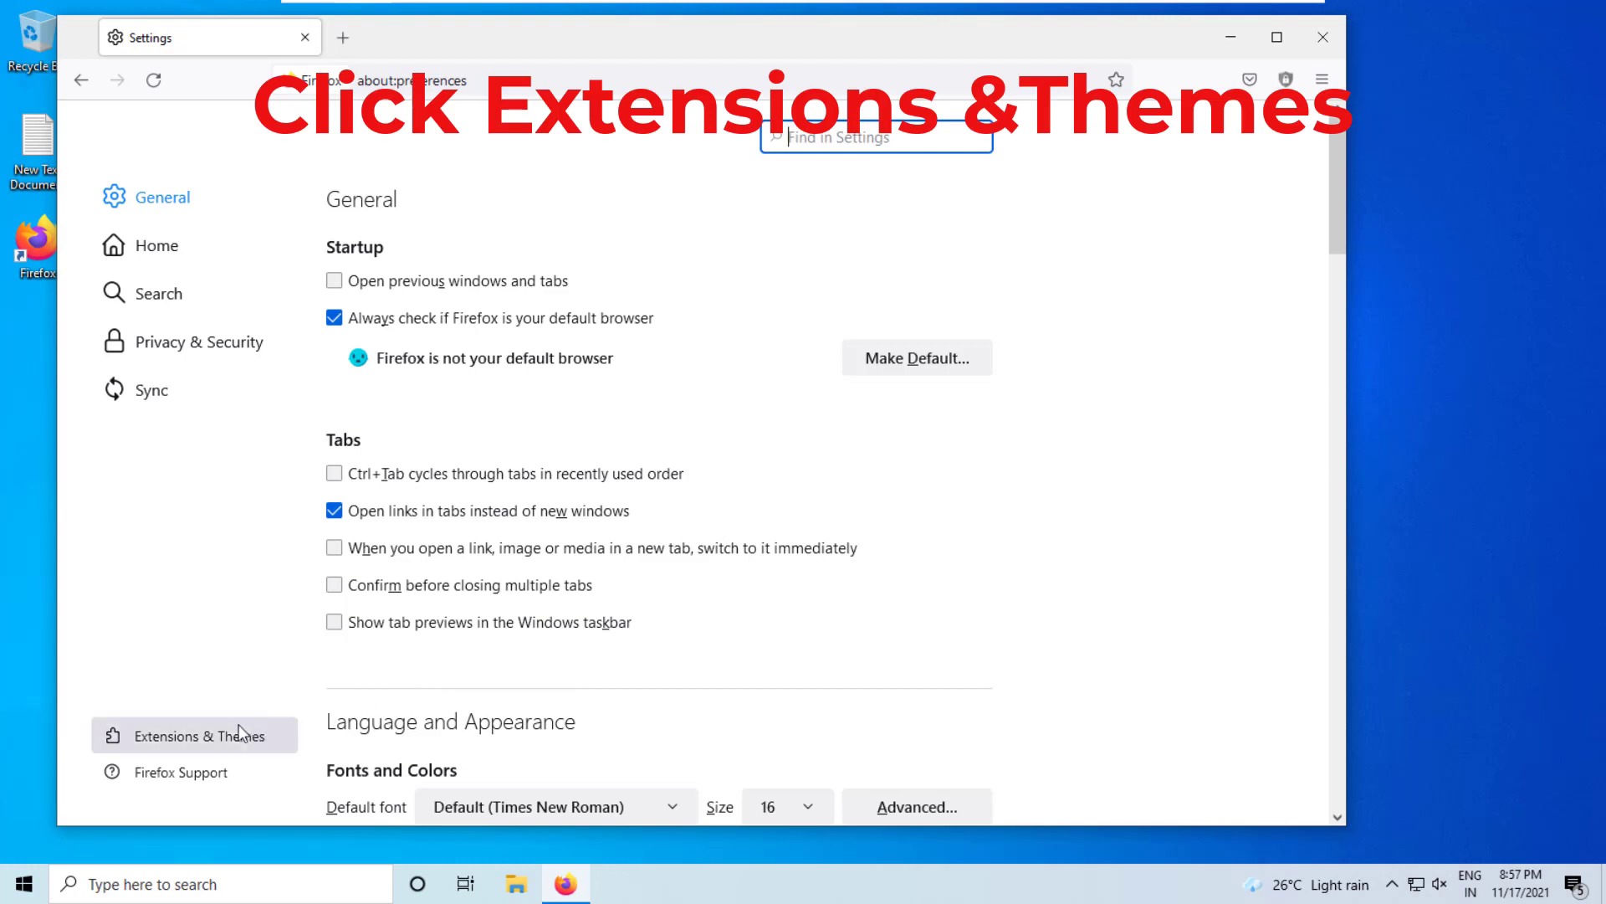
{"action": "left_click", "coordinate": [186, 740]}
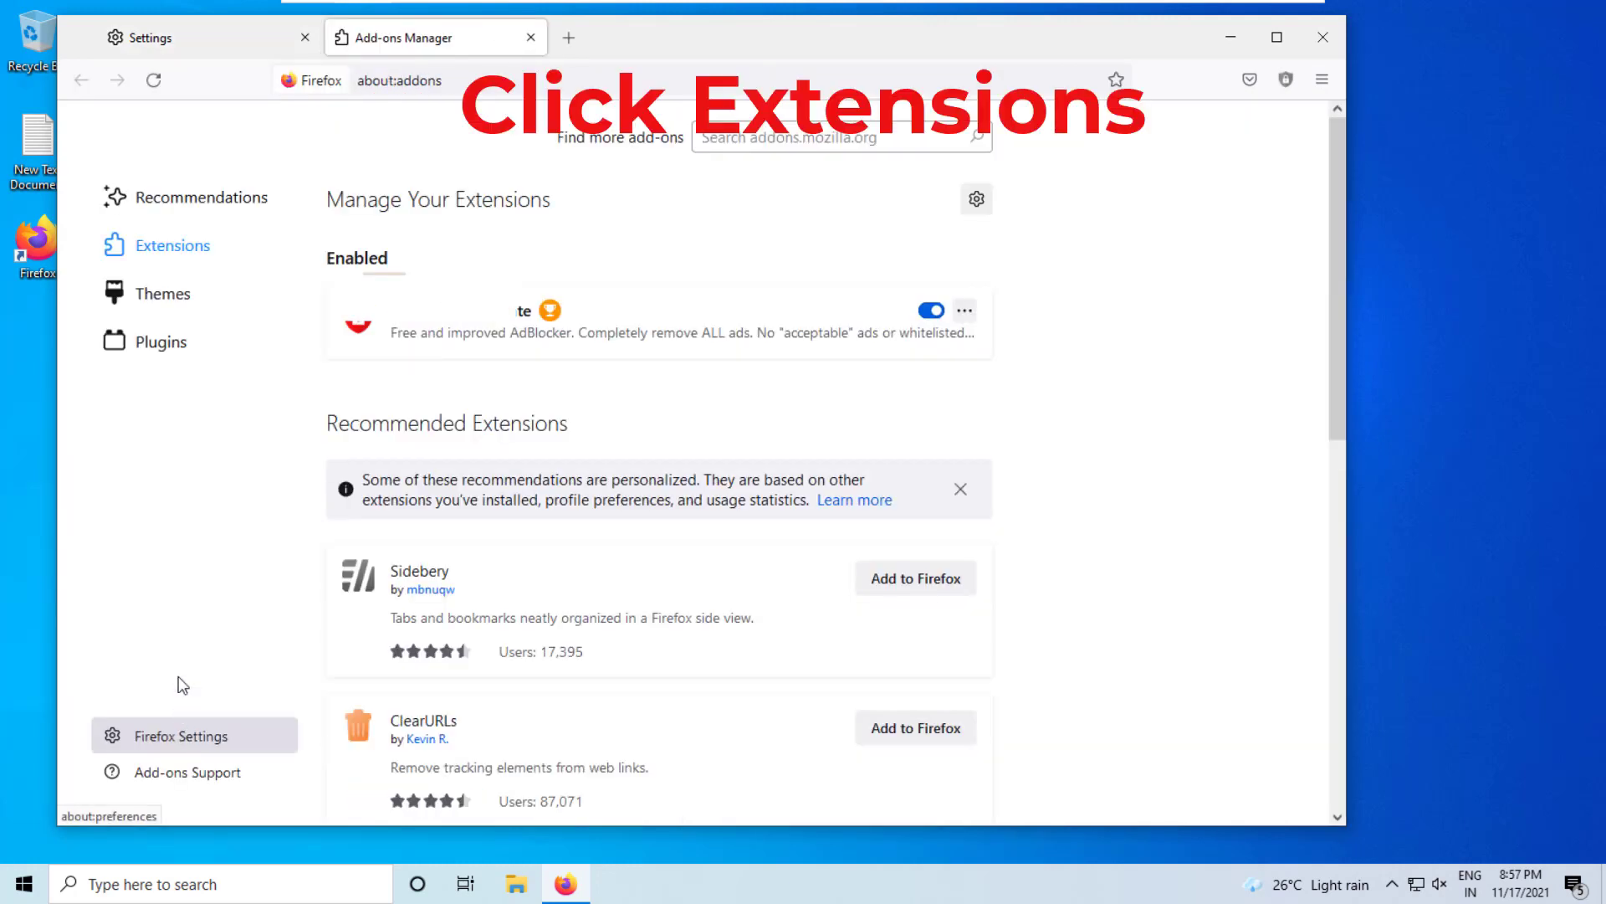
{"action": "left_click", "coordinate": [159, 250]}
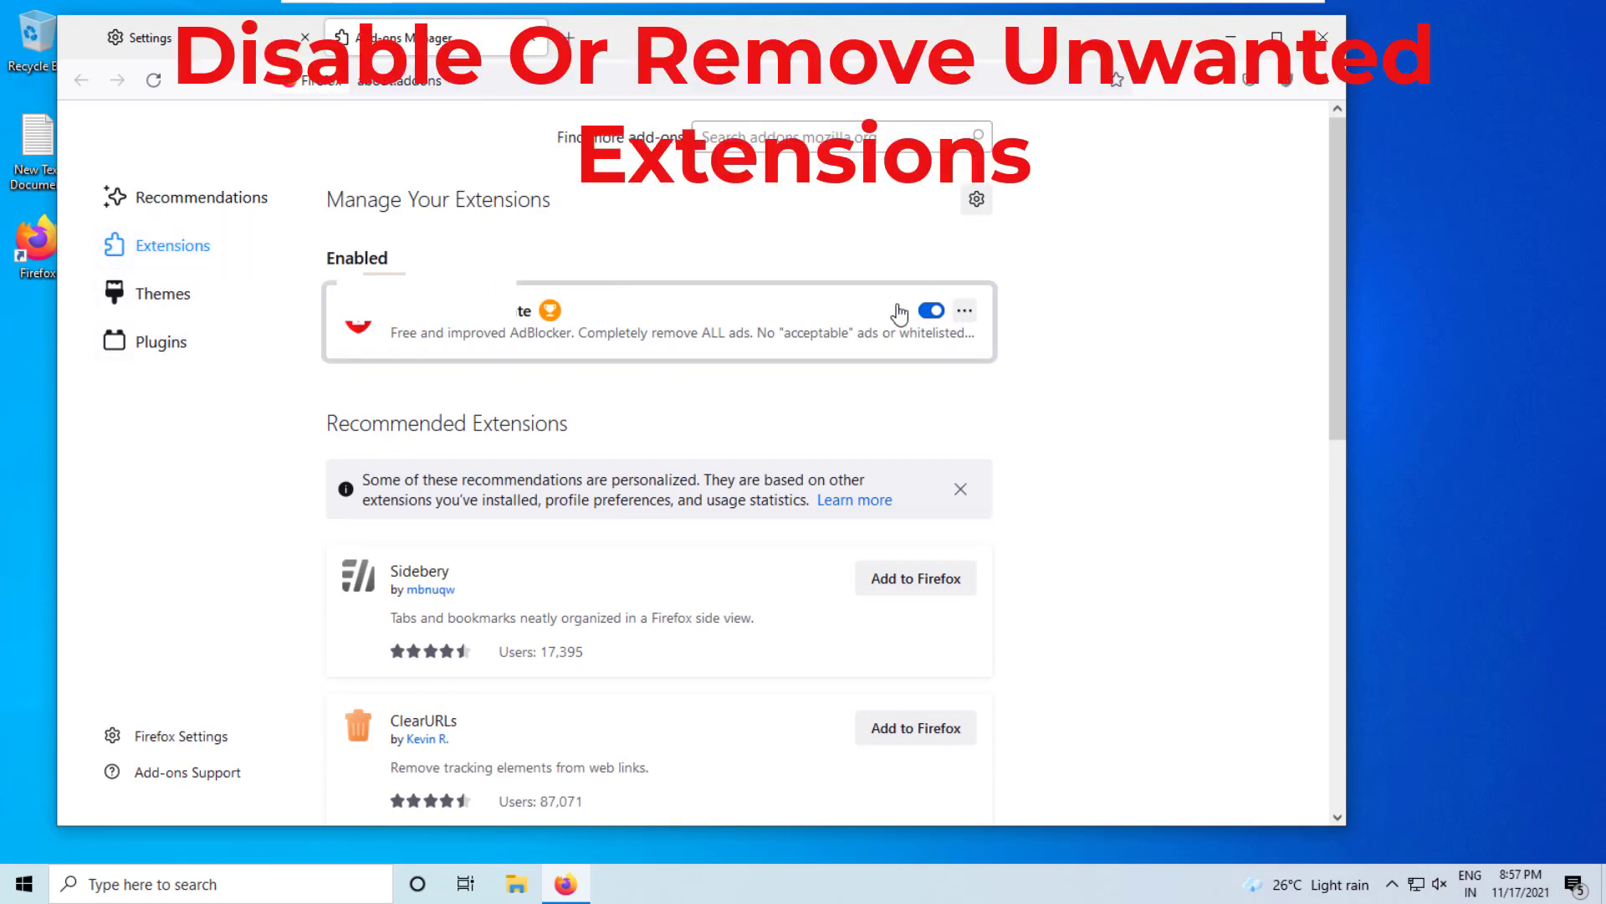
Remove the AdBlocker Ultimate extension without reporting it to Mozilla, and close Firefox.
{"action": "left_click", "coordinate": [964, 310]}
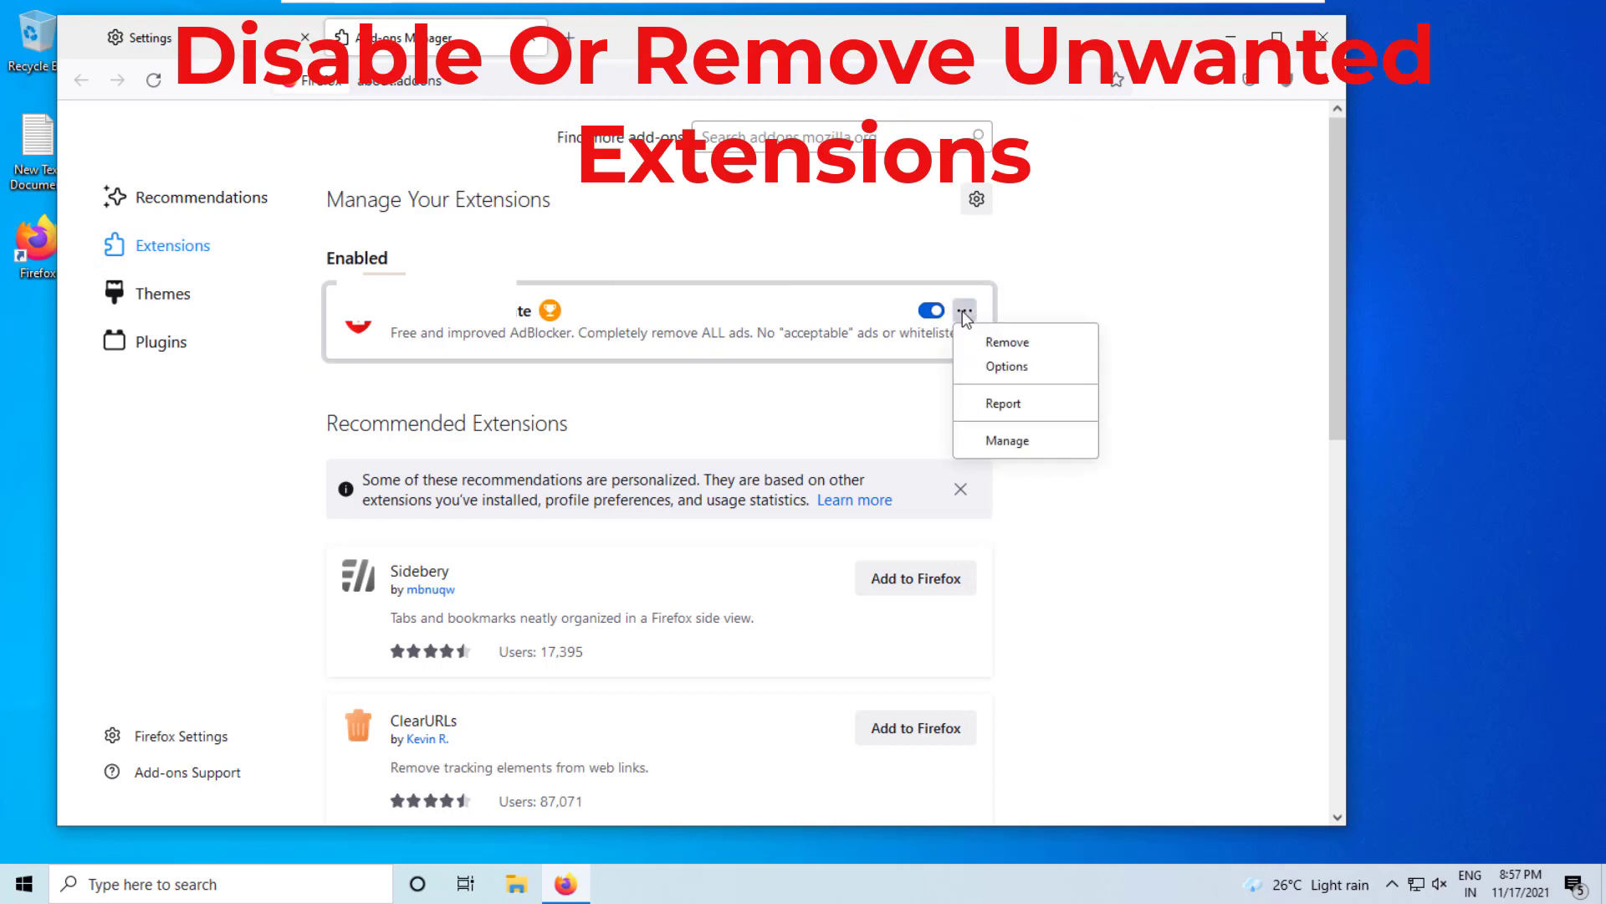
{"action": "left_click", "coordinate": [1004, 346]}
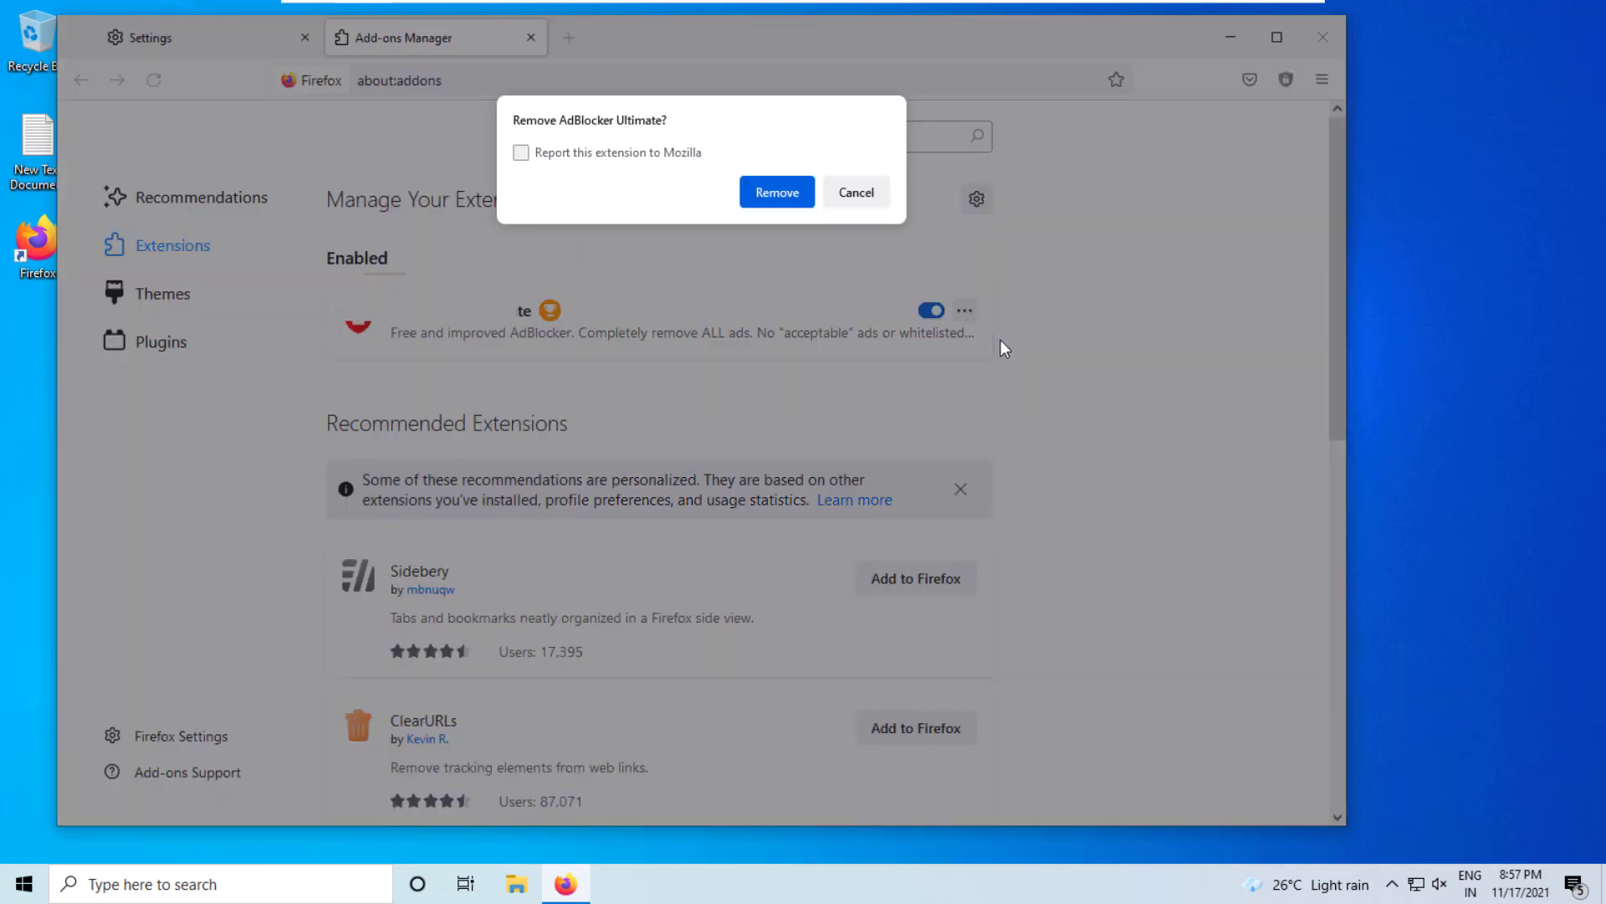
{"action": "left_click", "coordinate": [777, 193]}
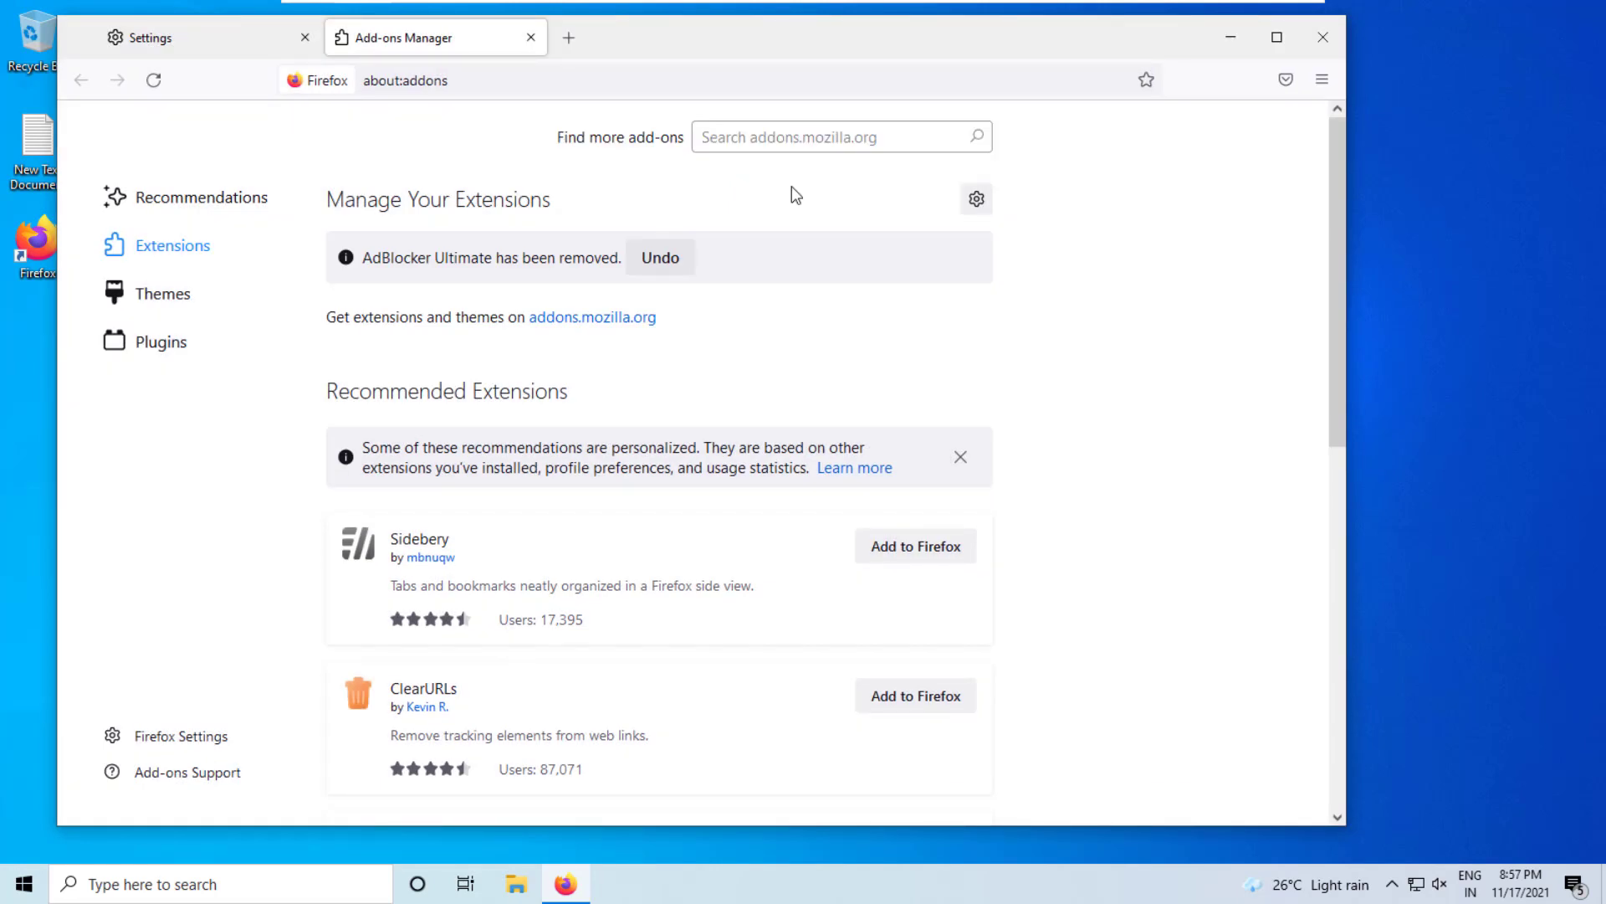
{"action": "left_click", "coordinate": [1321, 35]}
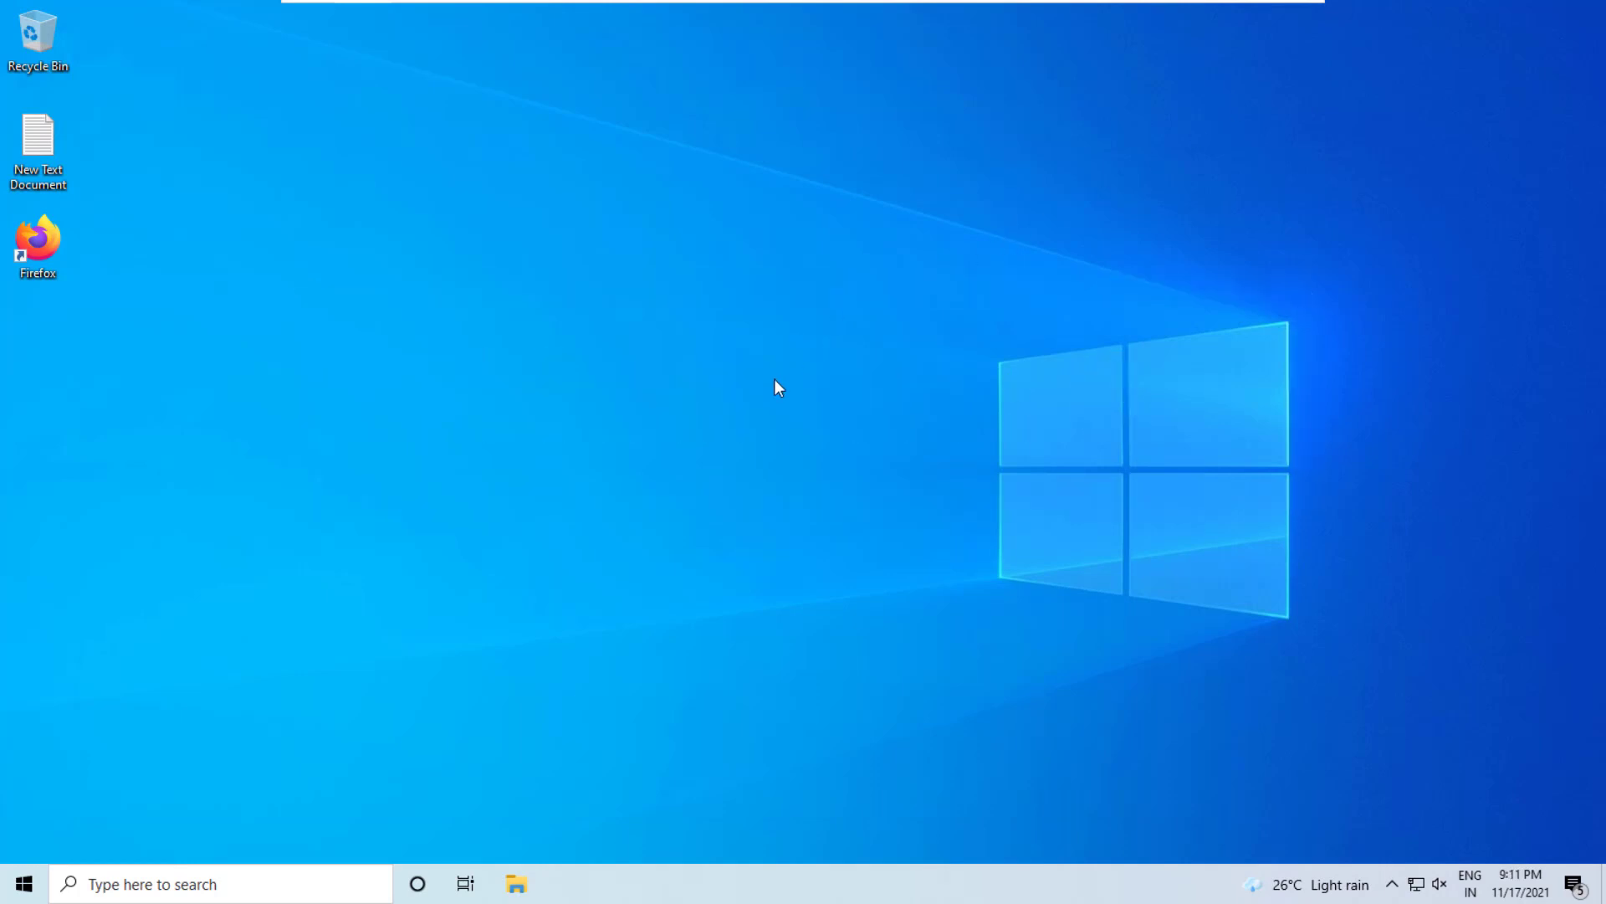
Open Control Panel through a Windows search and go to the adapter settings in Network and Sharing Center.
{"action": "left_click", "coordinate": [283, 878]}
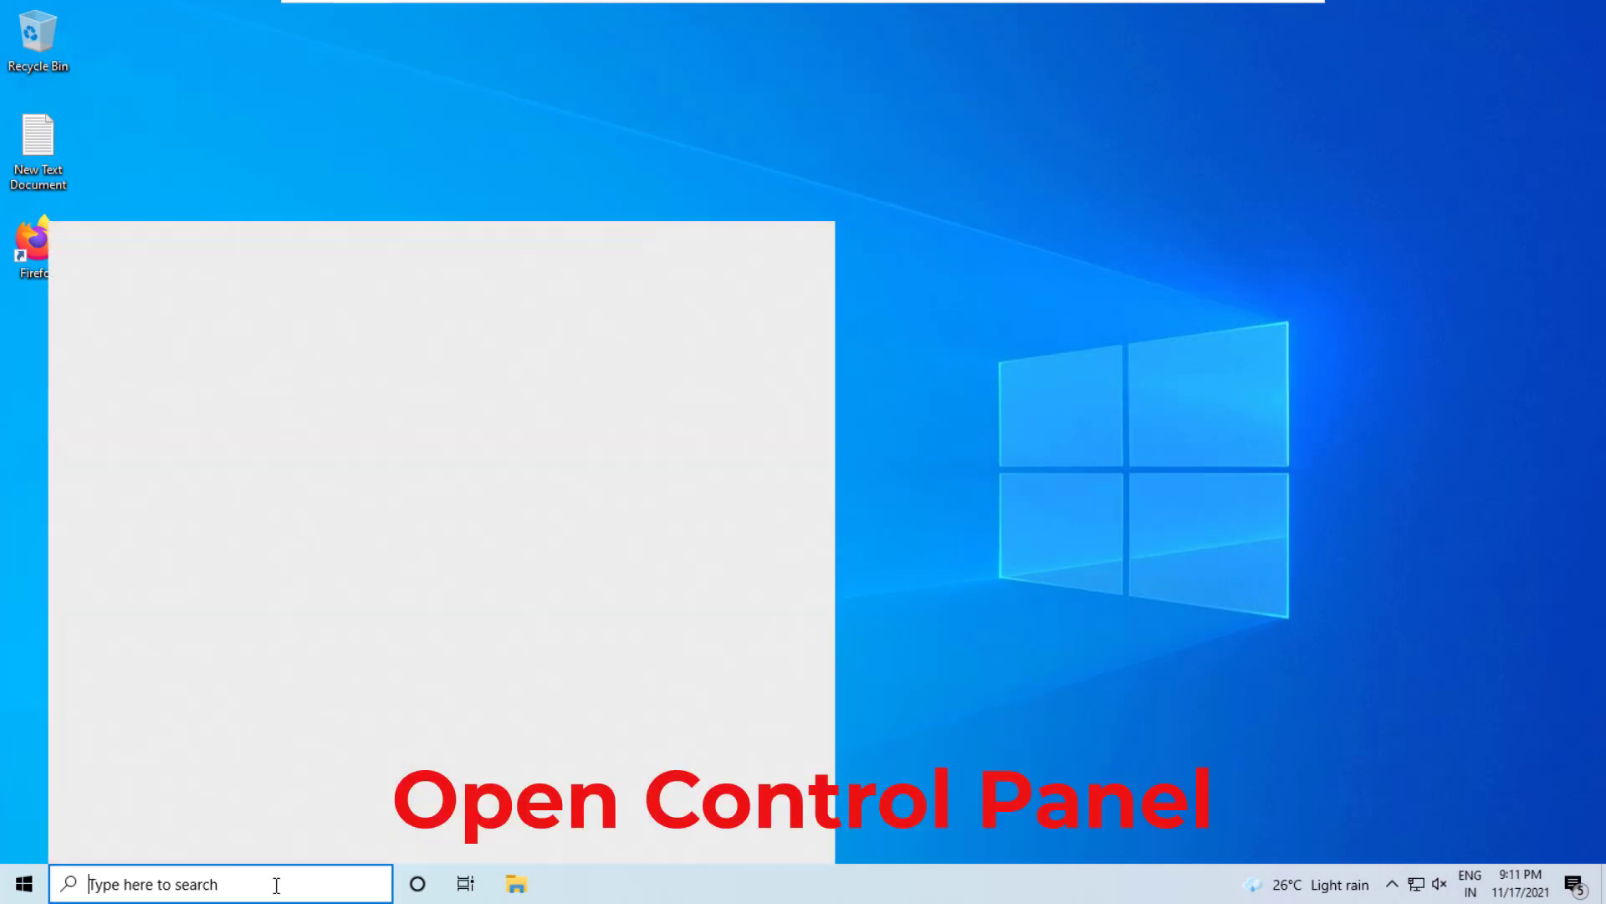
{"action": "type", "text": "control panel"}
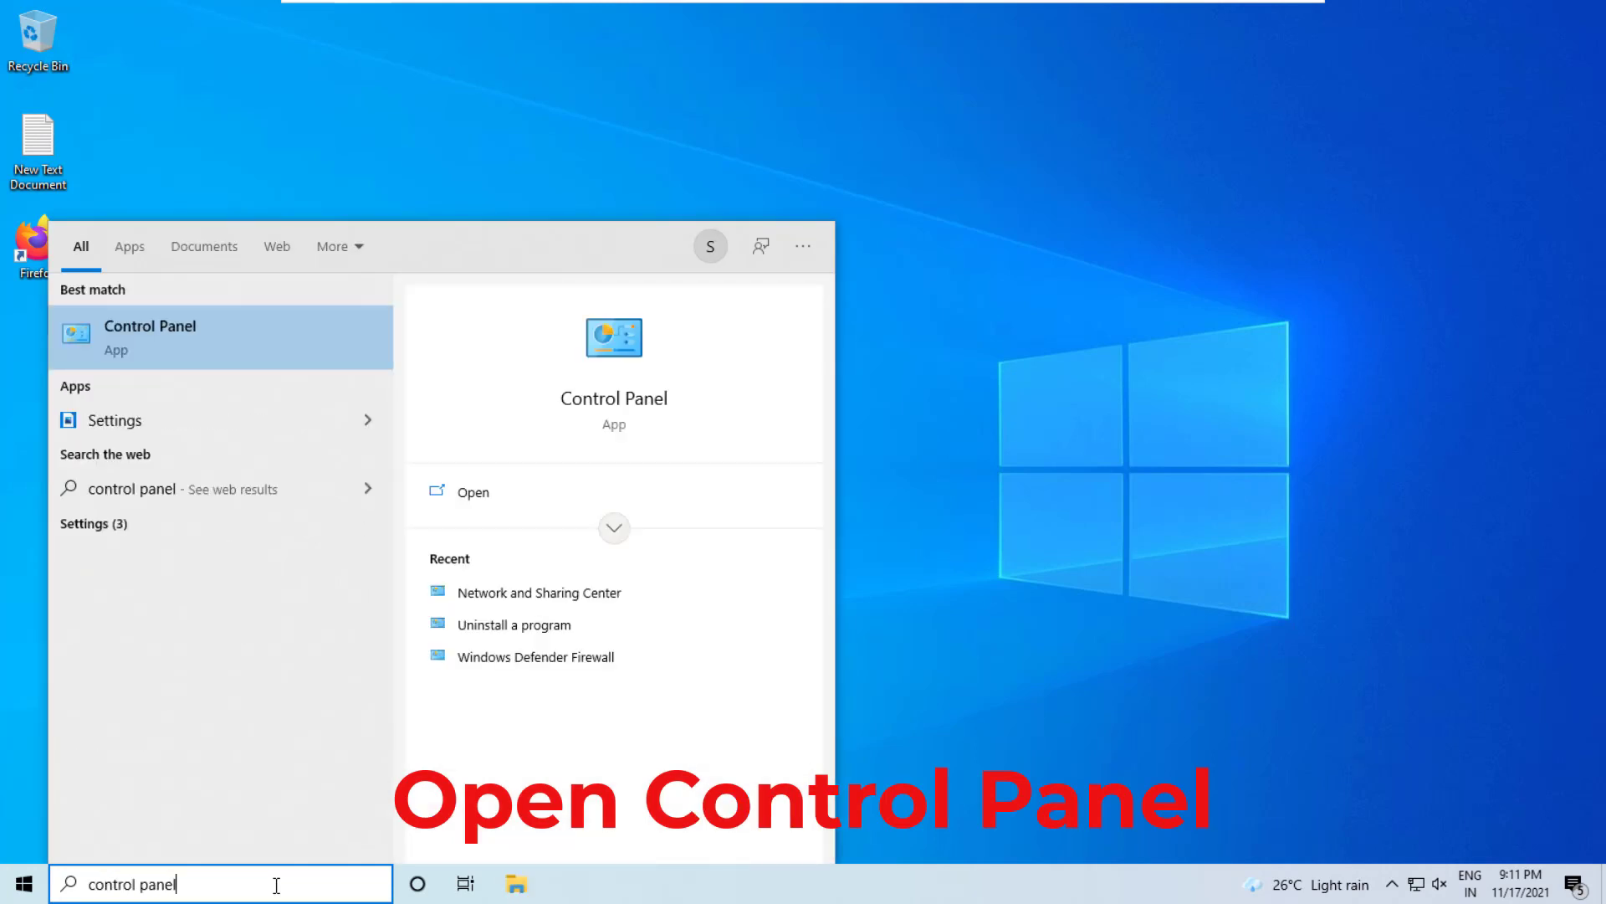
{"action": "key", "text": "Return"}
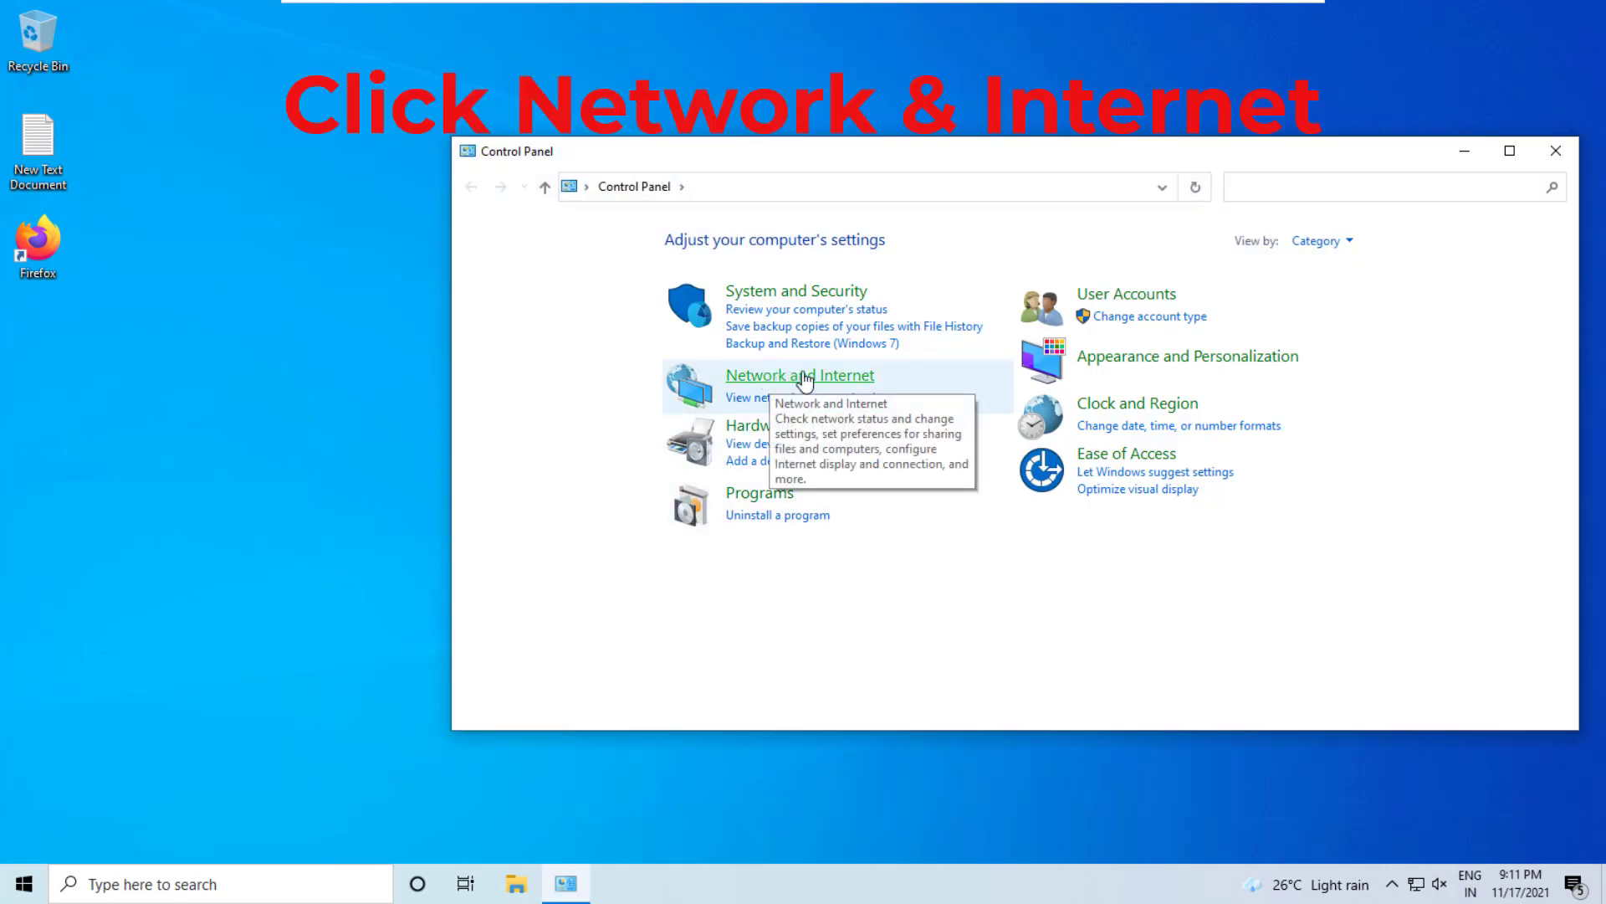
{"action": "left_click", "coordinate": [776, 384]}
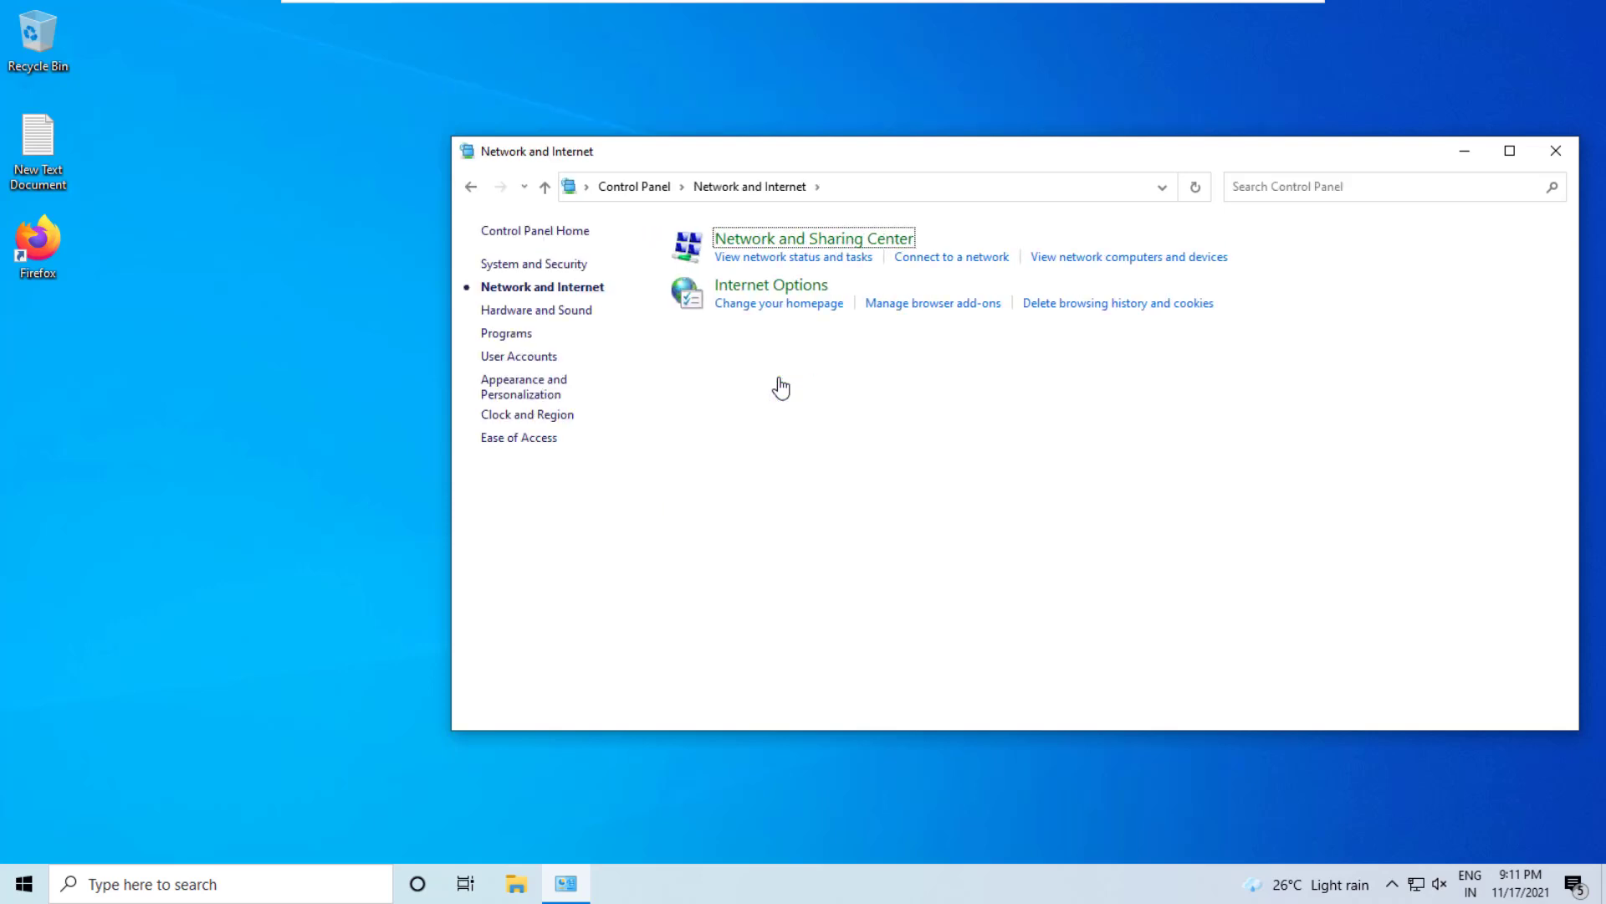
{"action": "left_click", "coordinate": [793, 241]}
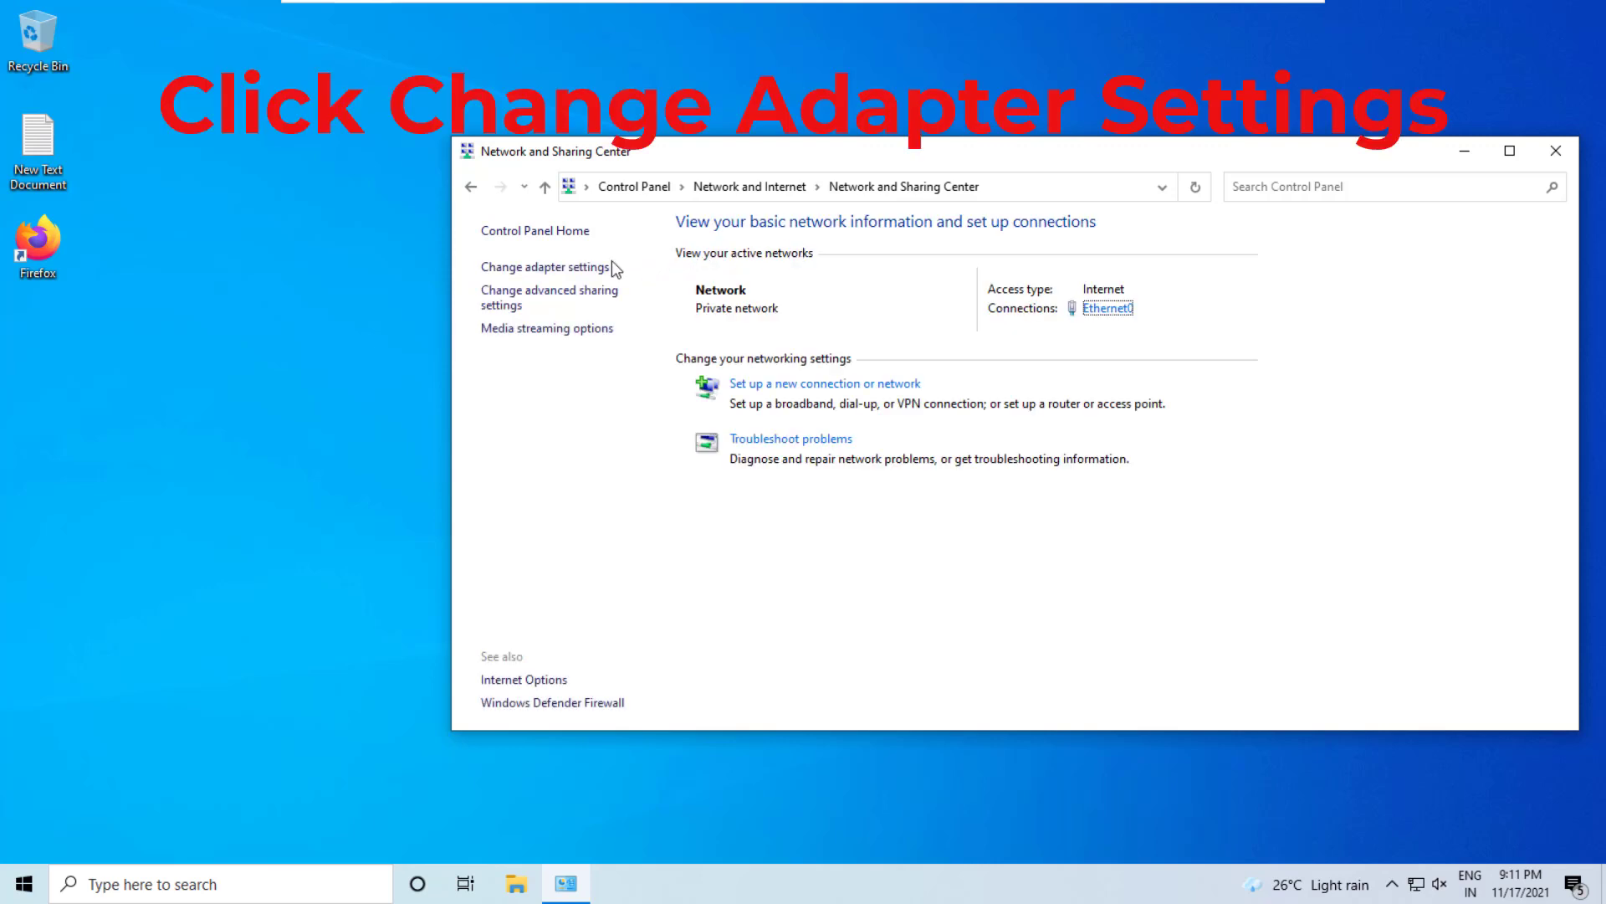
{"action": "left_click", "coordinate": [544, 267]}
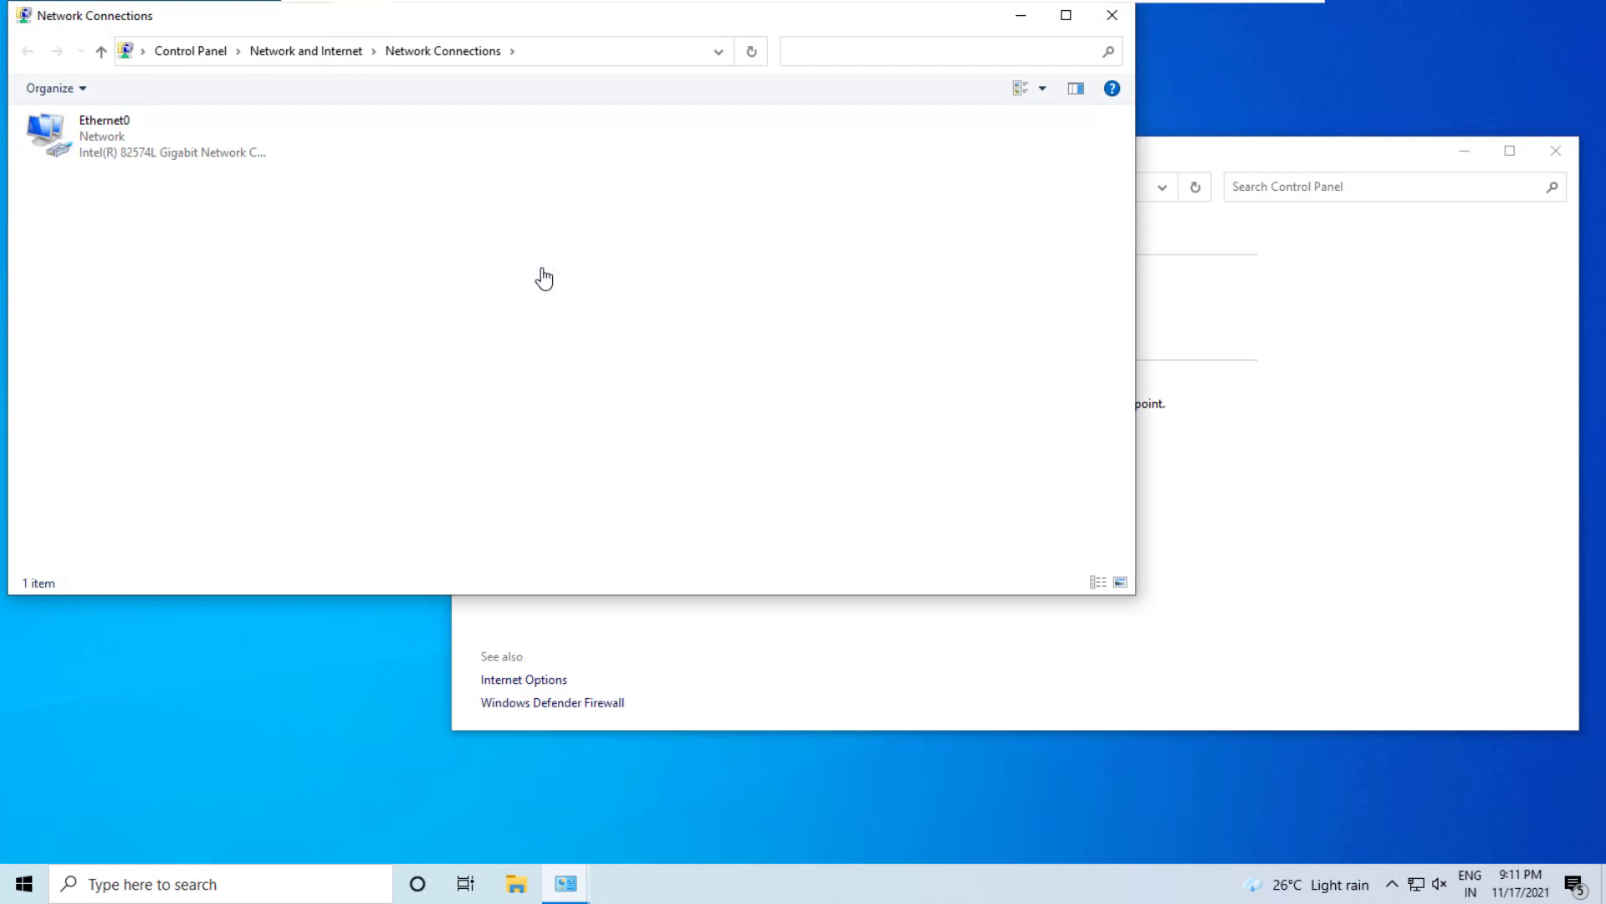
Open the Internet Protocol Version 4 (TCP/IPv4) properties of the Ethernet0 connection.
{"action": "left_click", "coordinate": [169, 147]}
{"action": "right_click", "coordinate": [170, 144]}
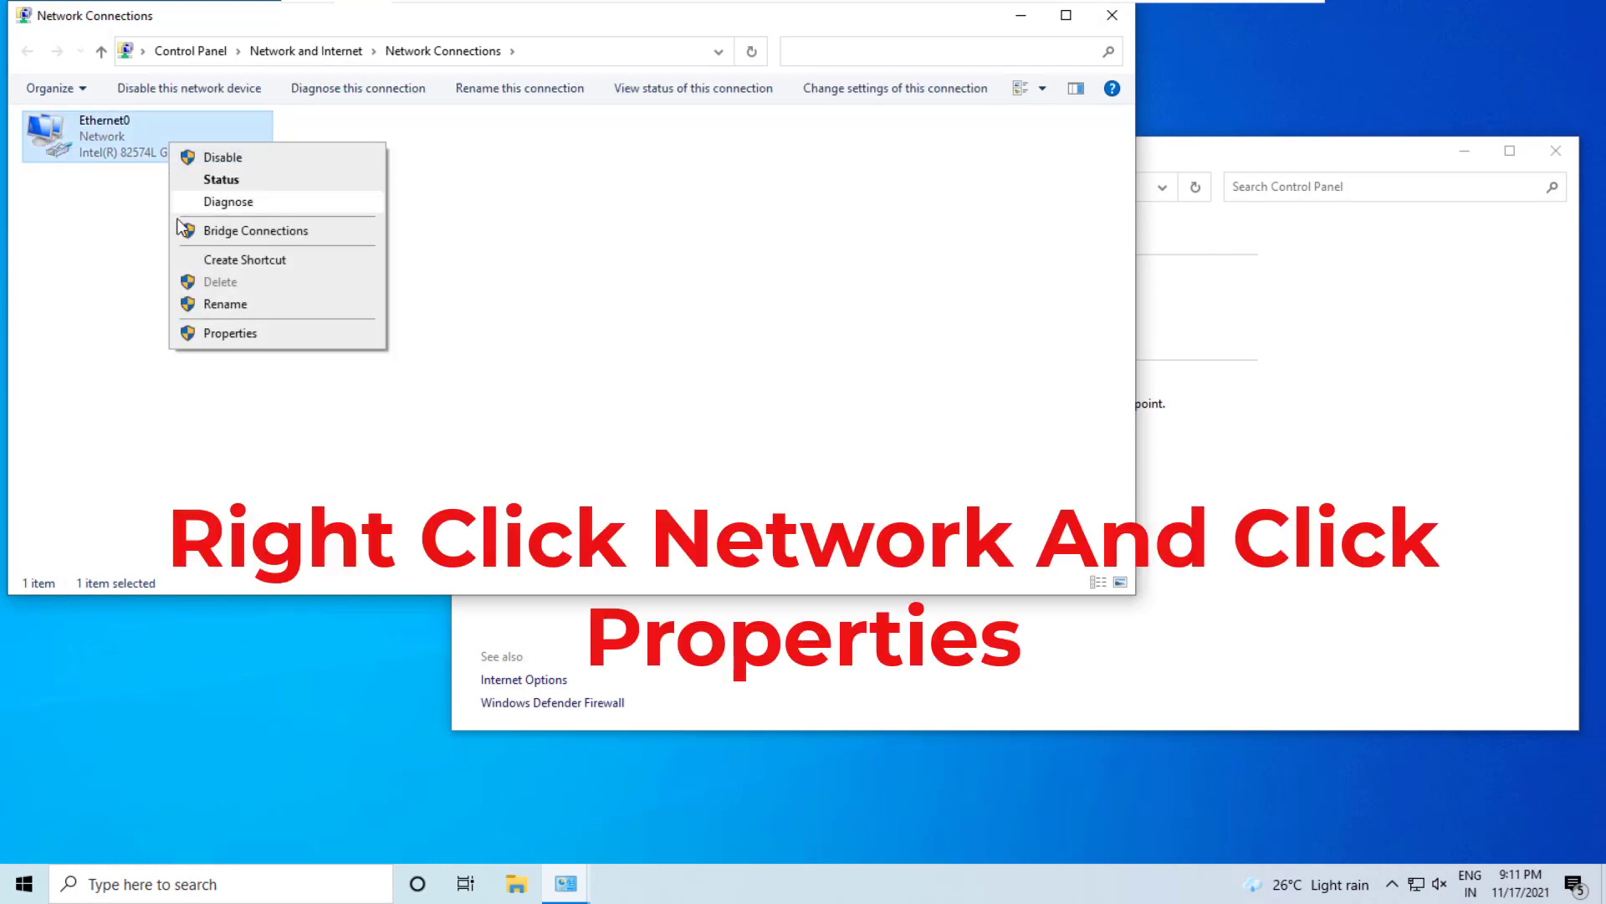
{"action": "left_click", "coordinate": [230, 334]}
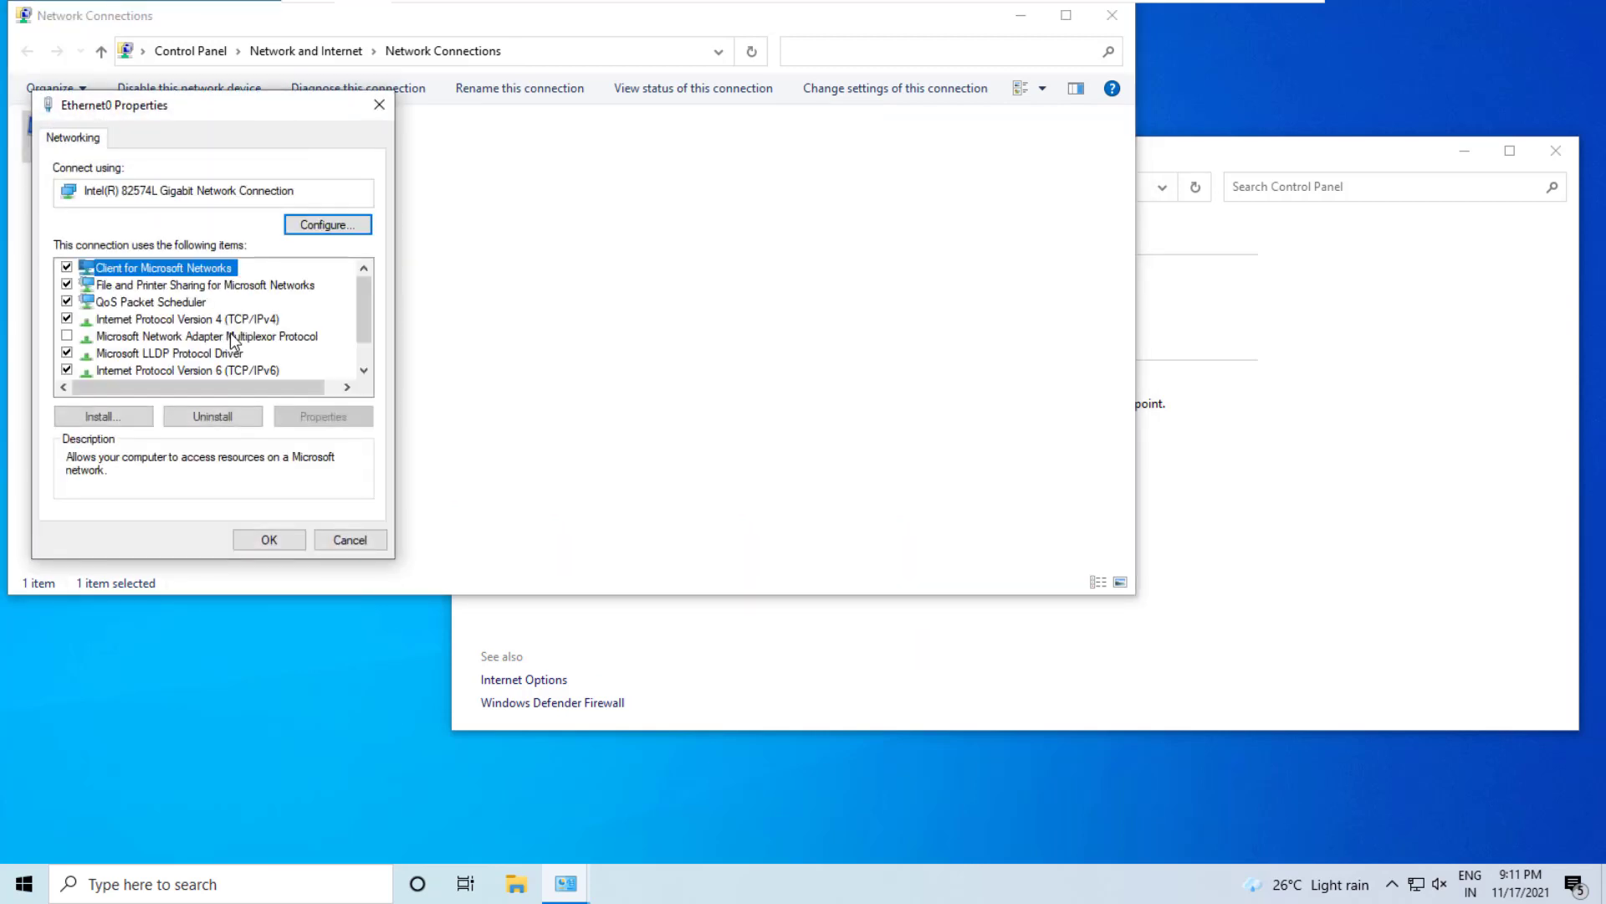
{"action": "left_click", "coordinate": [161, 322]}
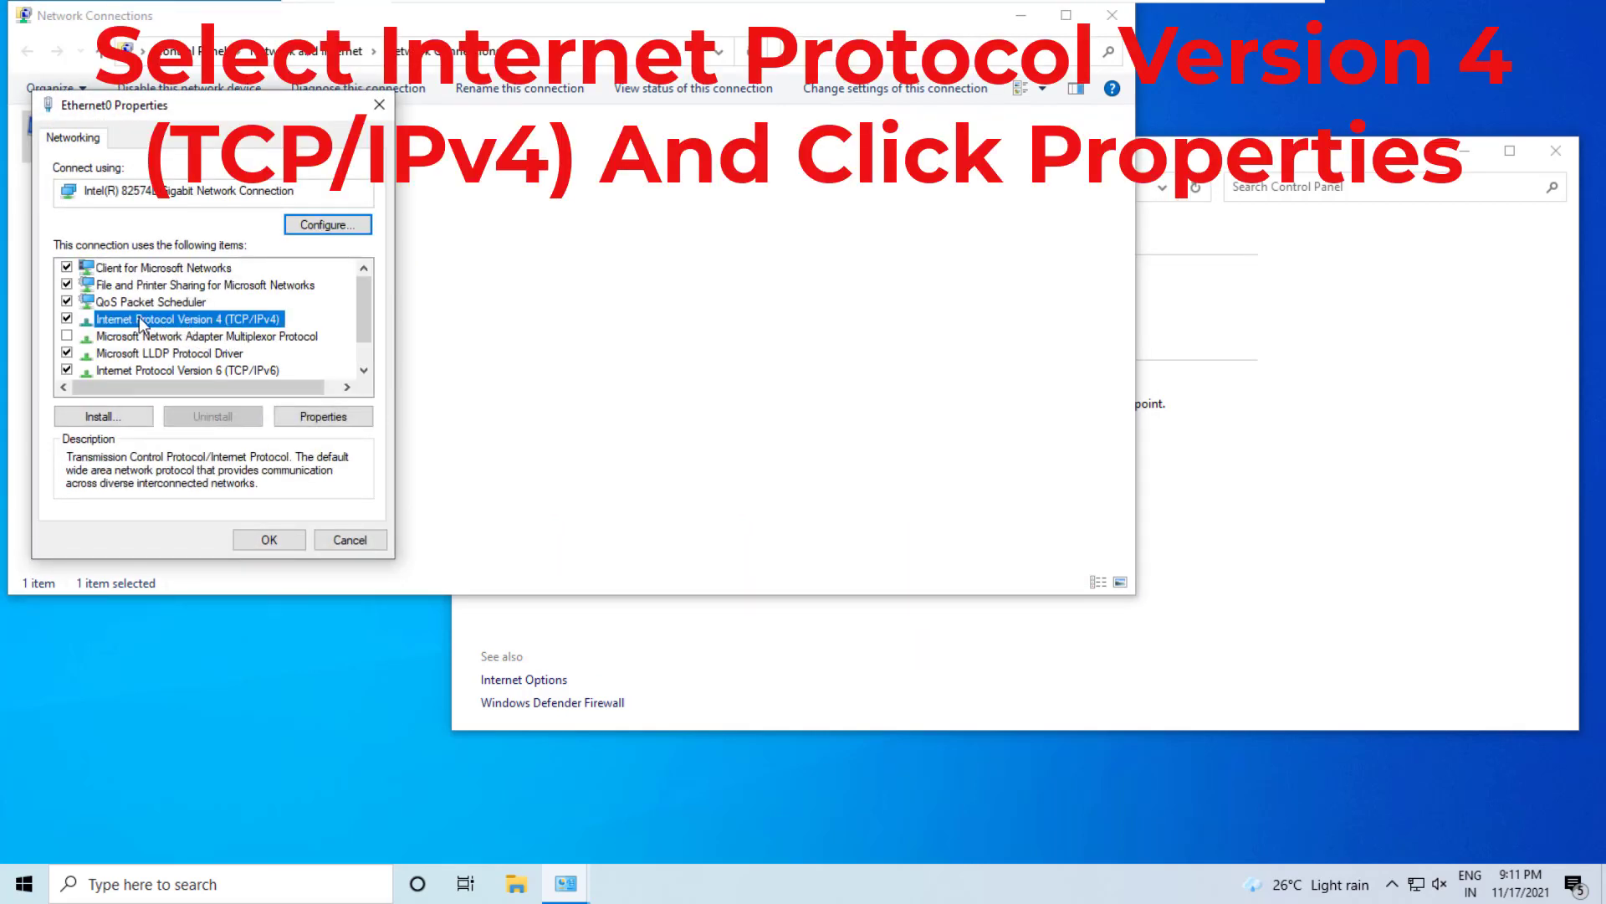
{"action": "left_click", "coordinate": [315, 415]}
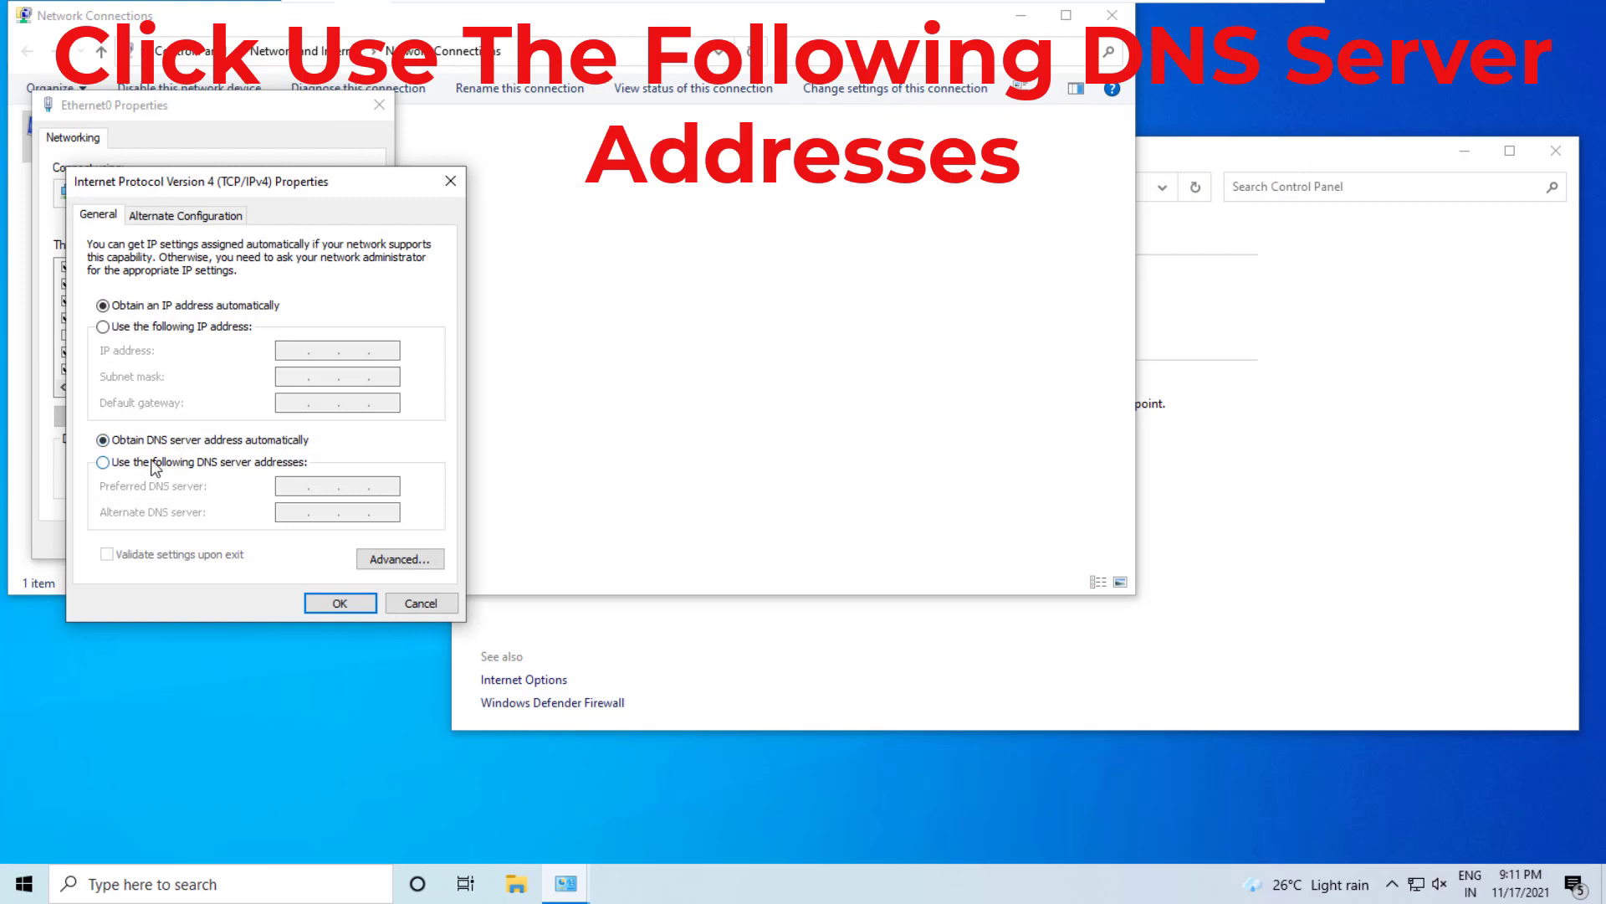
Set the preferred DNS server to 8.8.8.8 and the alternate to 8.8.4.4, save, and close the network windows.
{"action": "left_click", "coordinate": [170, 465]}
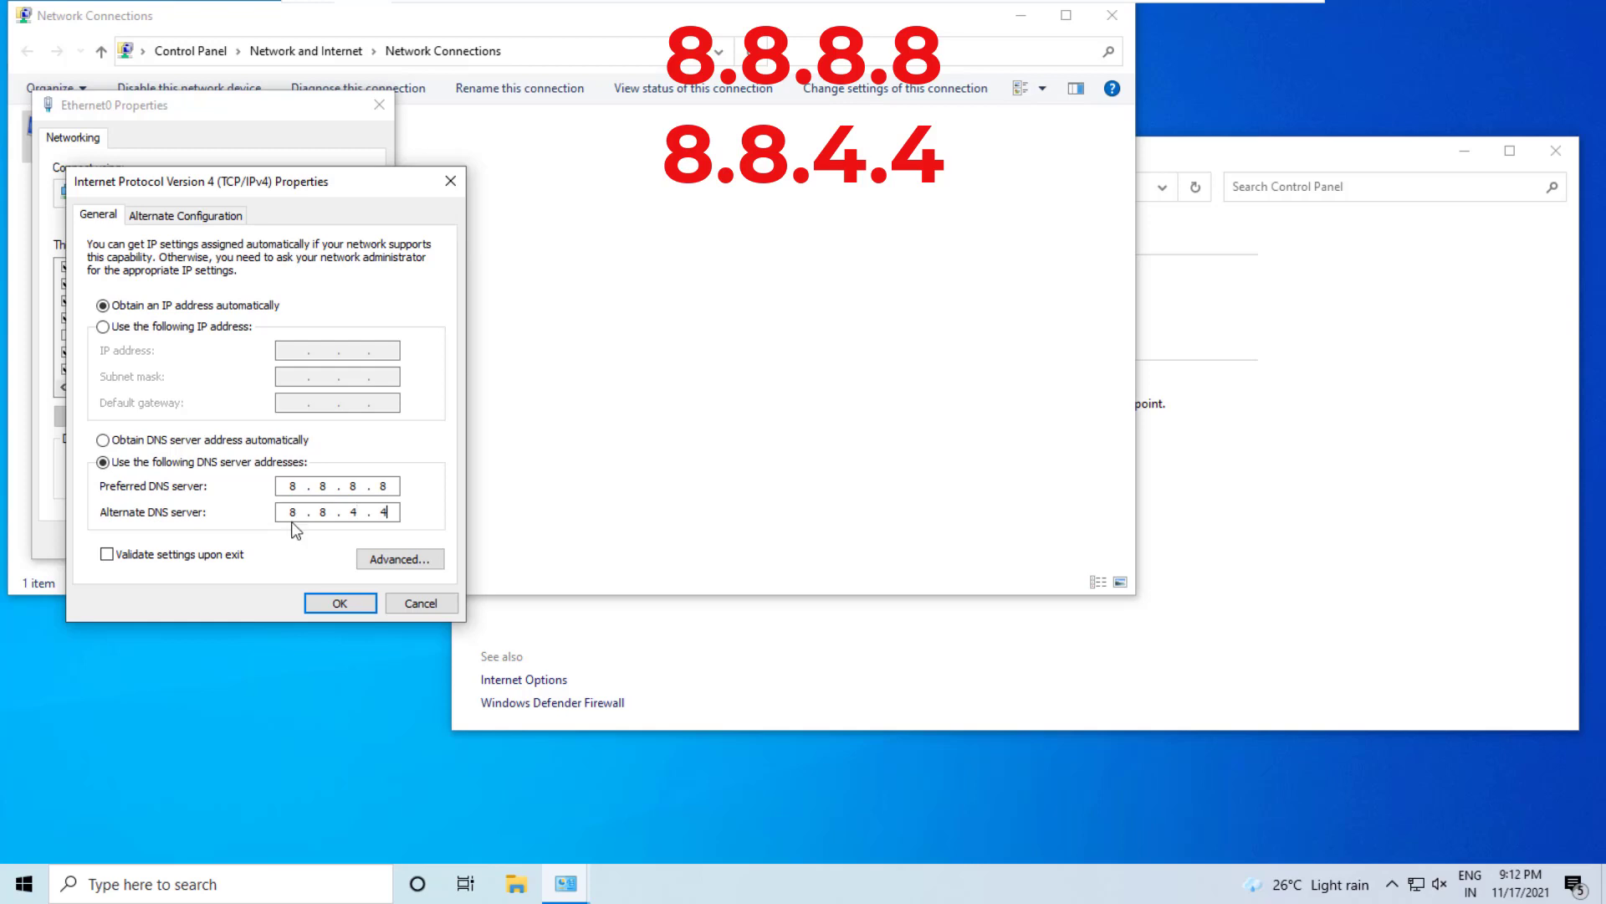
{"action": "left_click", "coordinate": [339, 604]}
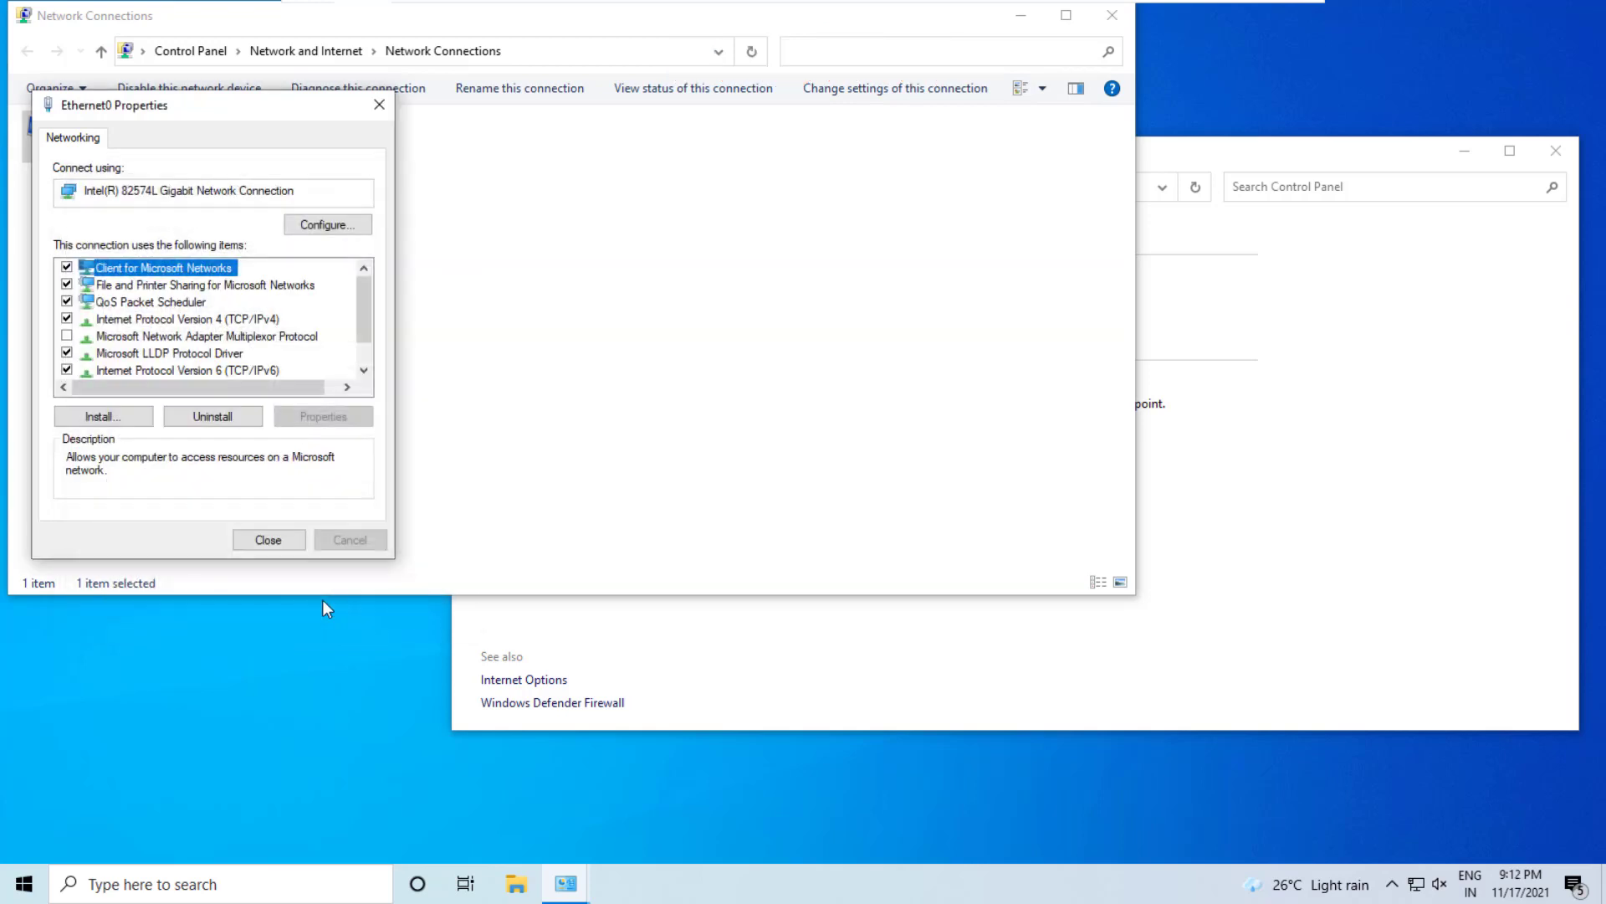
{"action": "left_click", "coordinate": [268, 540]}
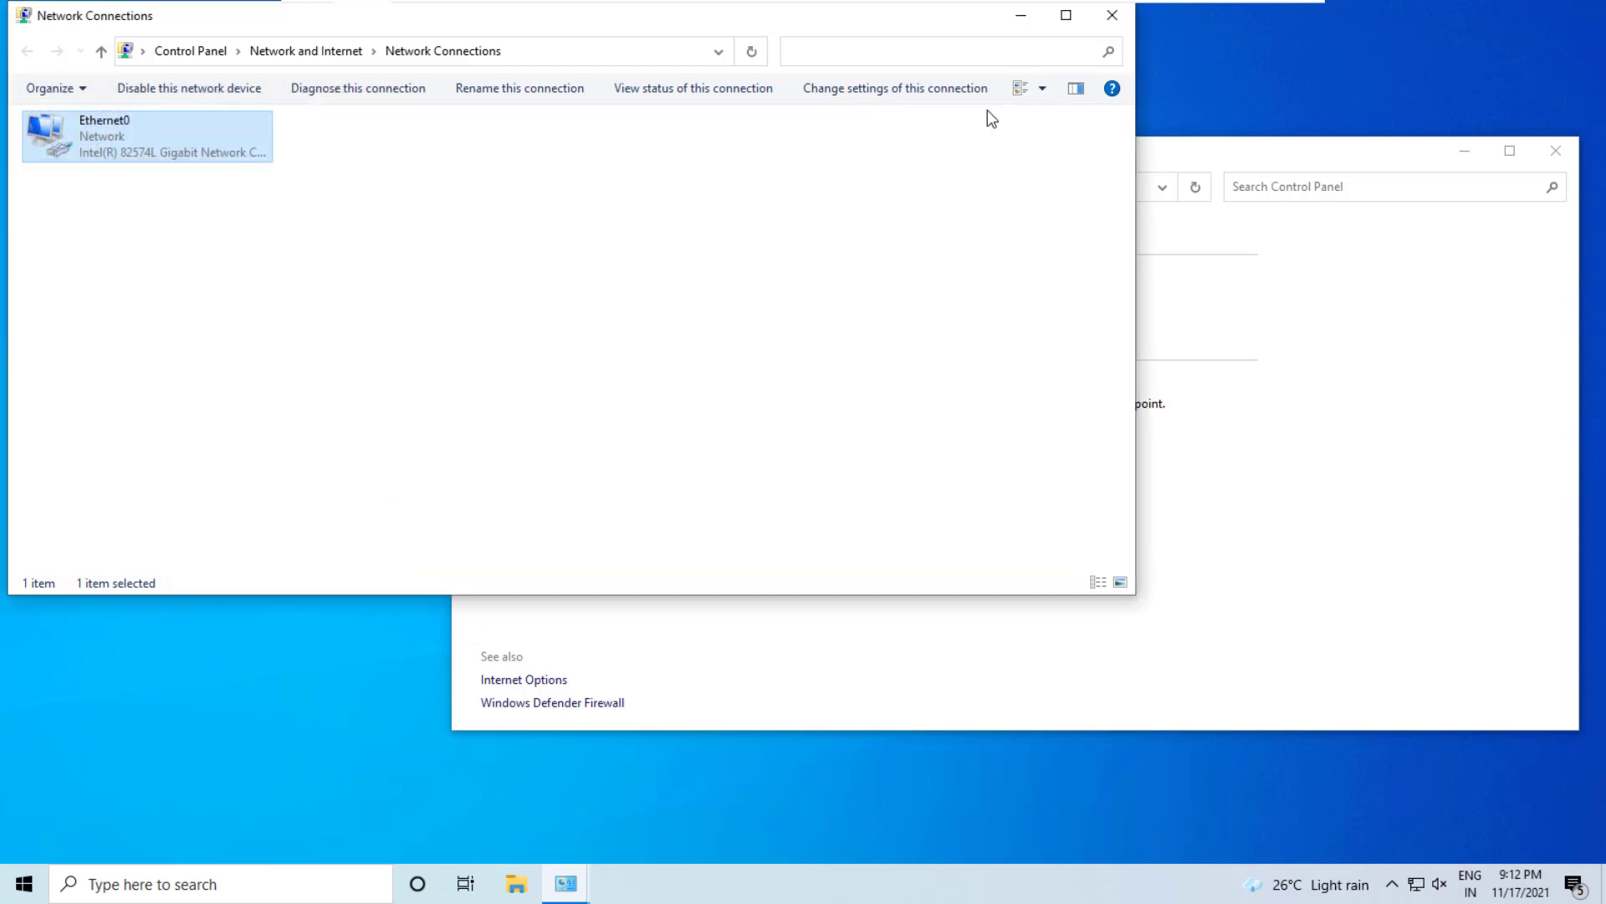
{"action": "left_click", "coordinate": [1118, 20]}
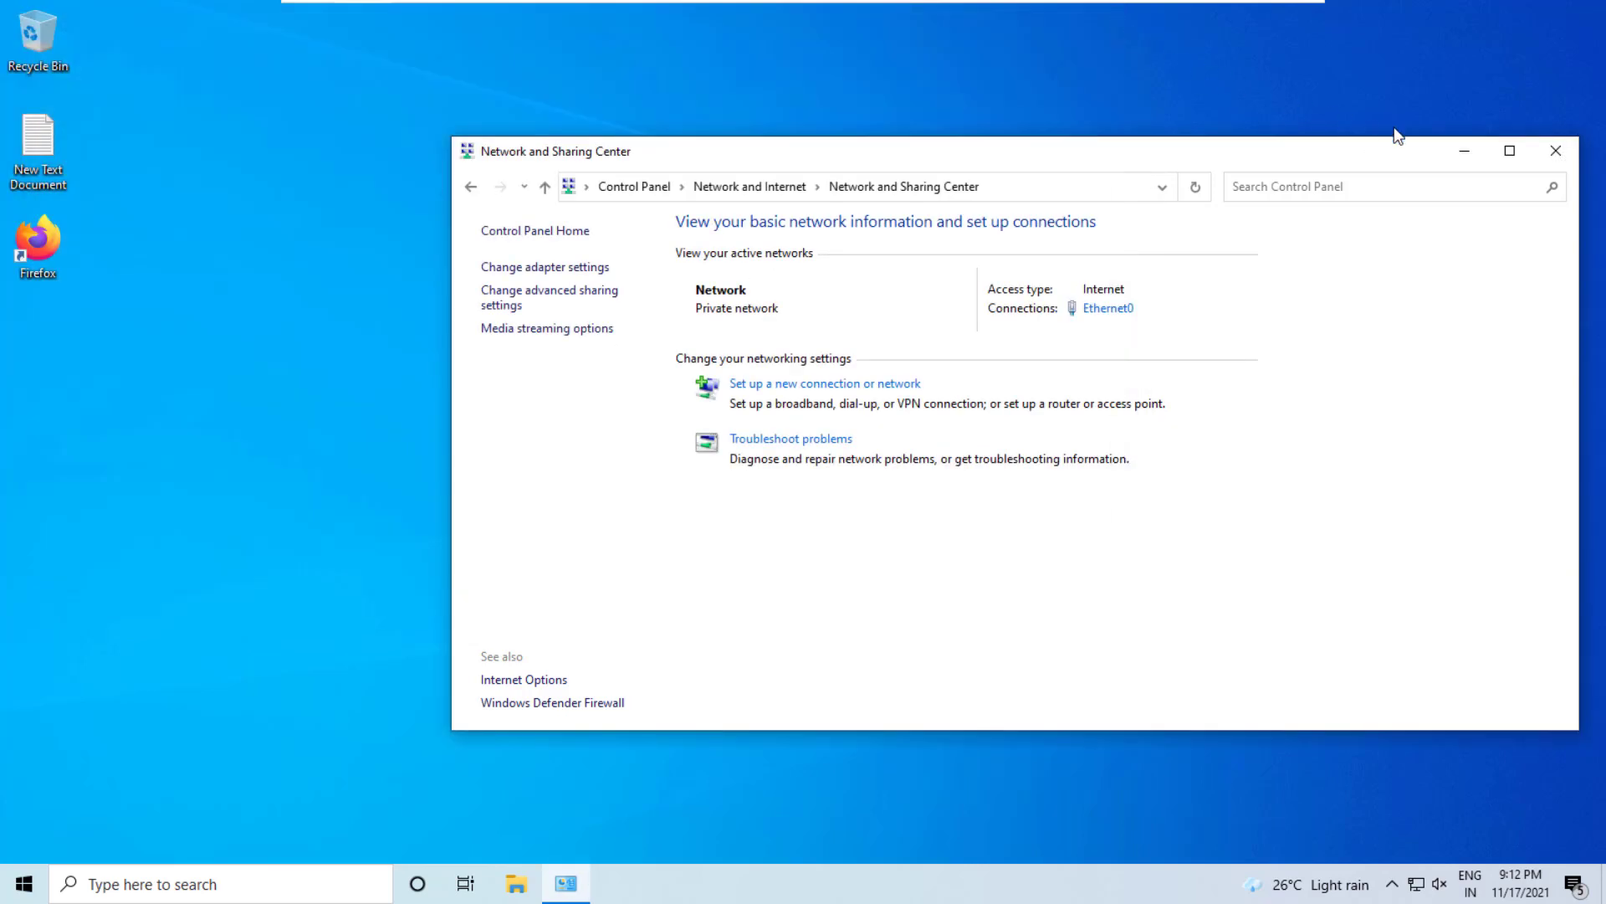
{"action": "left_click", "coordinate": [1554, 156]}
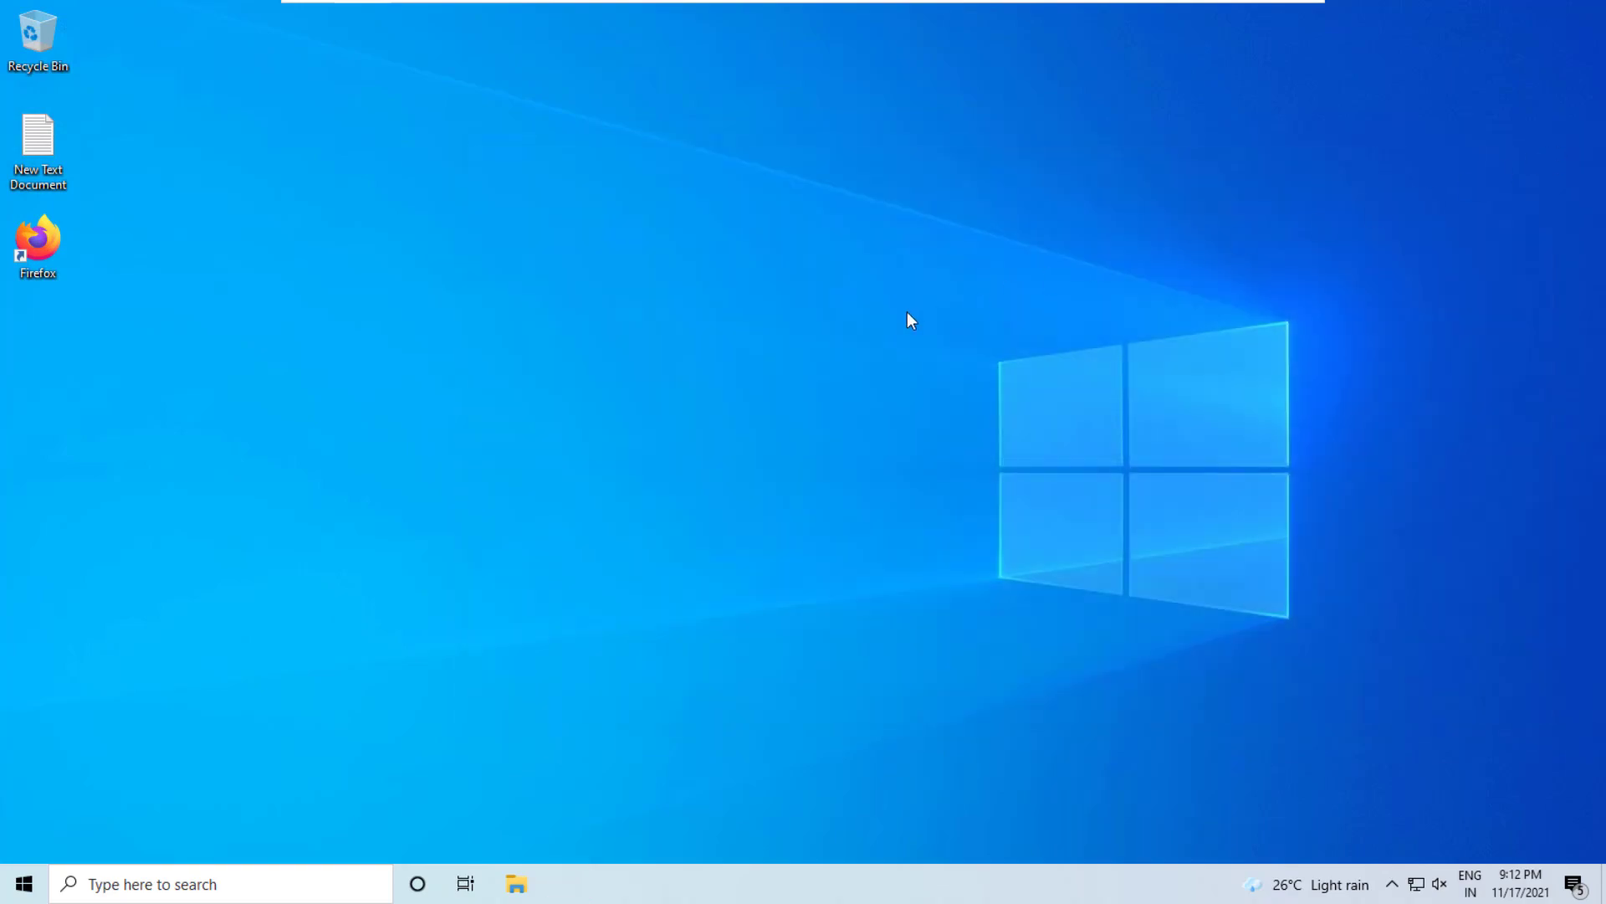